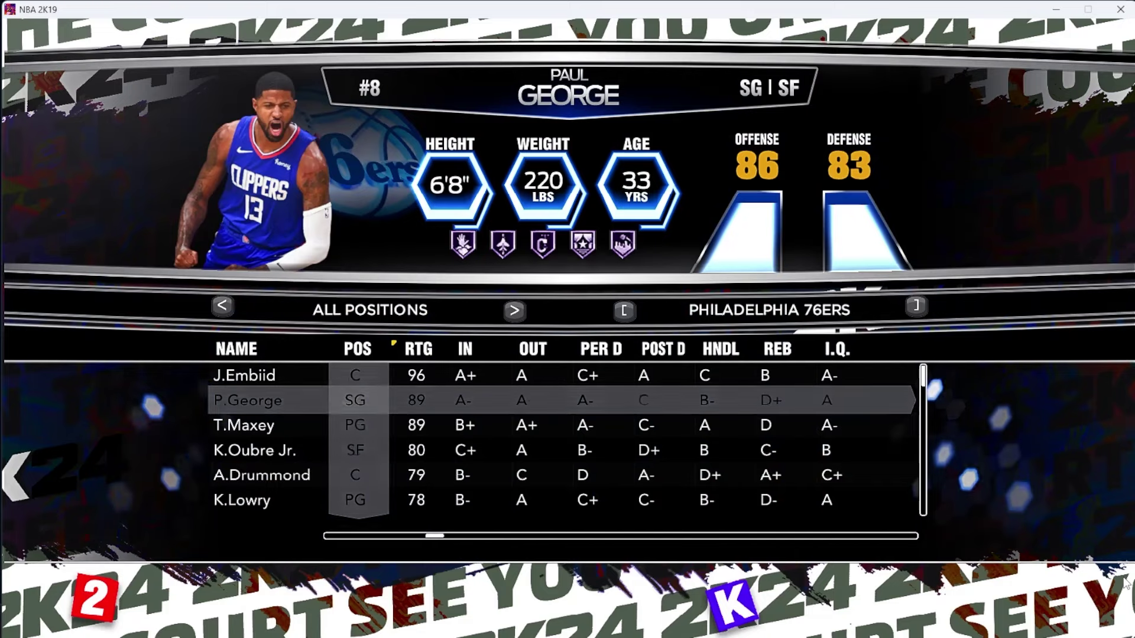
Page through the Cavaliers, Knicks, Lakers and Mavericks rosters, scanning their players
key(bracketright)
key(Up)
key(bracketright)
key(bracketright)
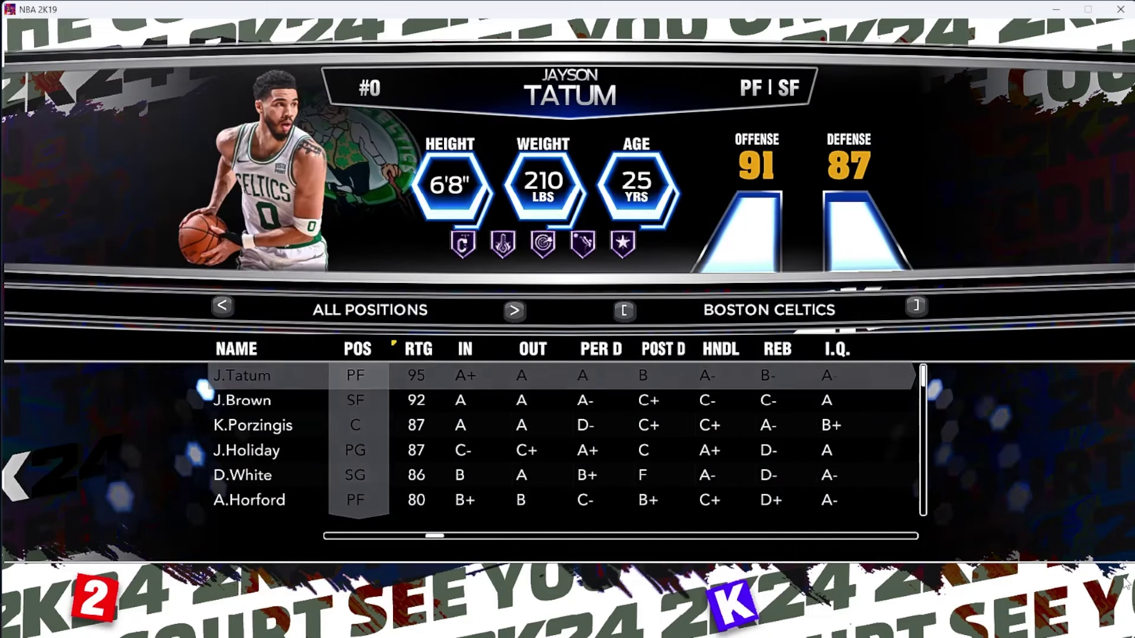
key(bracketright)
key(bracketright)
key(bracketright)
key(bracketright)
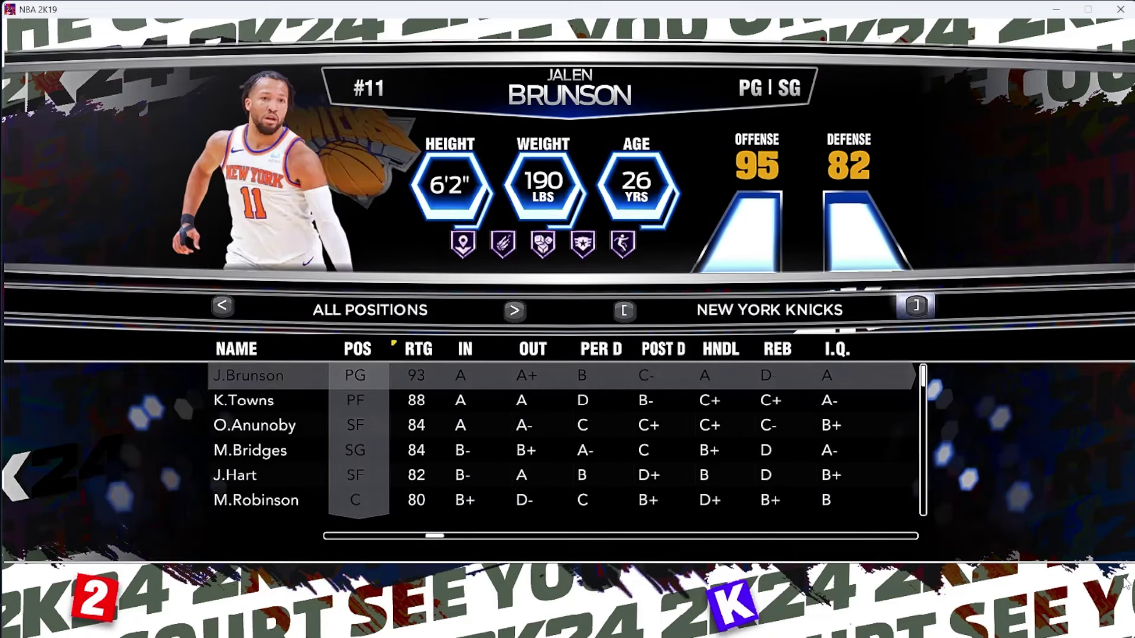
key(Down)
key(Down)
key(Up)
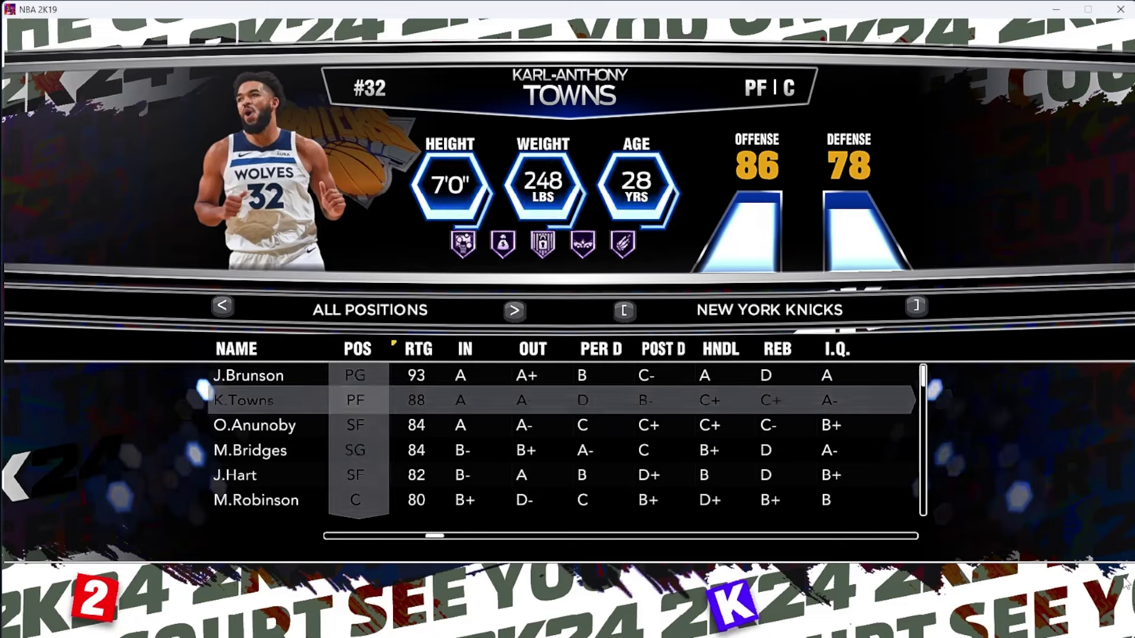
key(bracketright)
key(bracketright)
key(bracketleft)
key(Down)
key(Down)
key(Down)
key(Down)
key(Down)
key(Down)
key(Down)
key(Down)
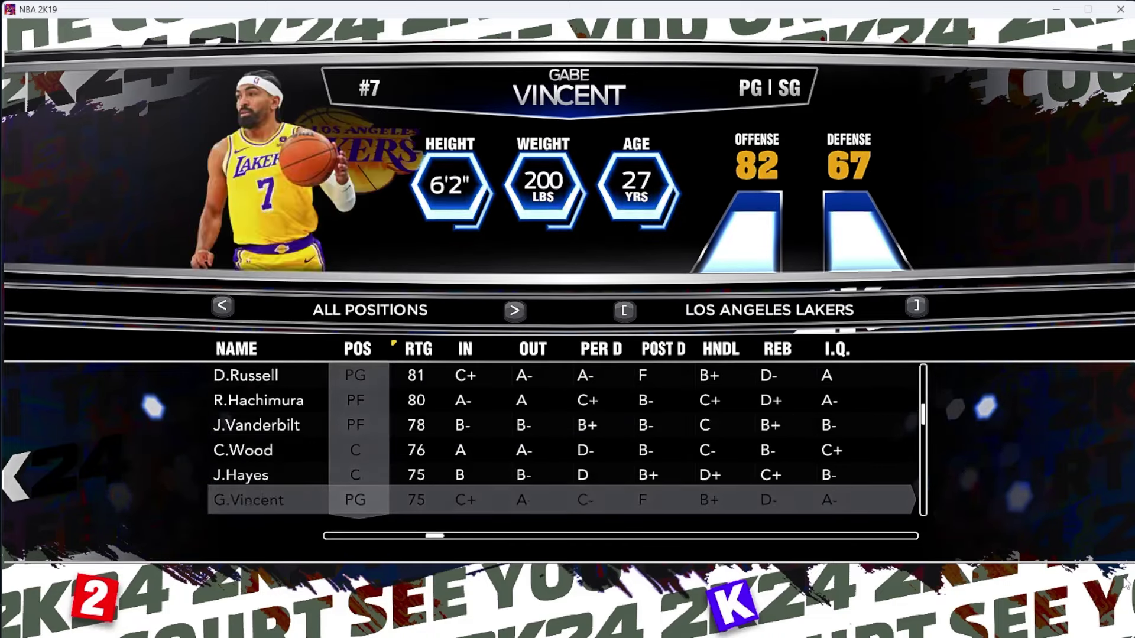
key(Down)
key(Down)
key(Down)
key(Down)
key(Down)
key(Down)
key(Down)
key(Up)
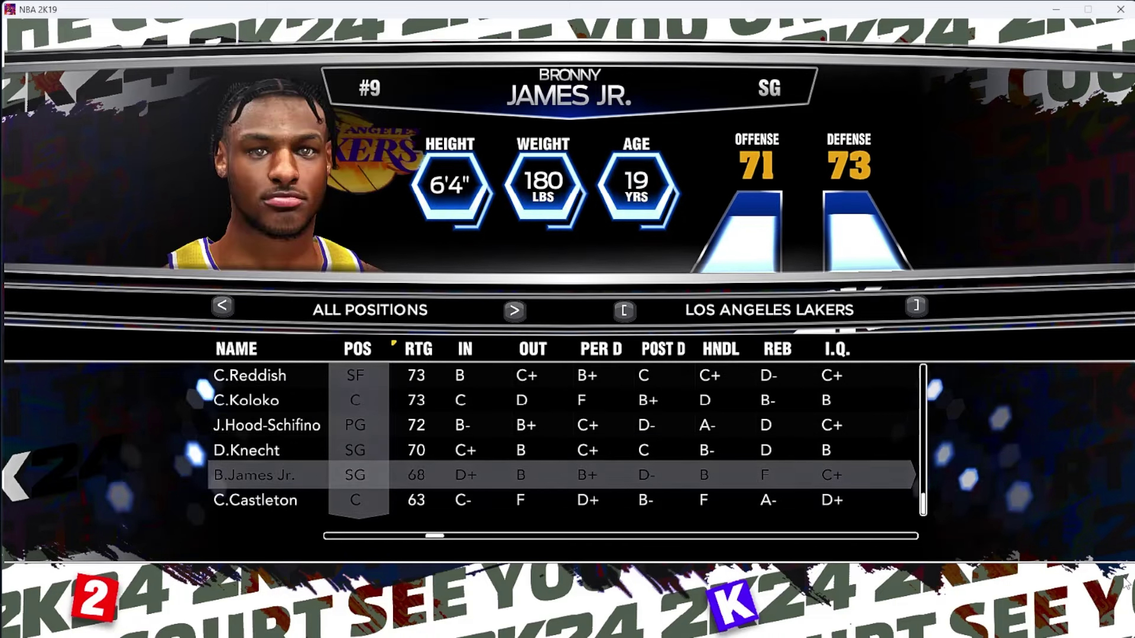
key(bracketleft)
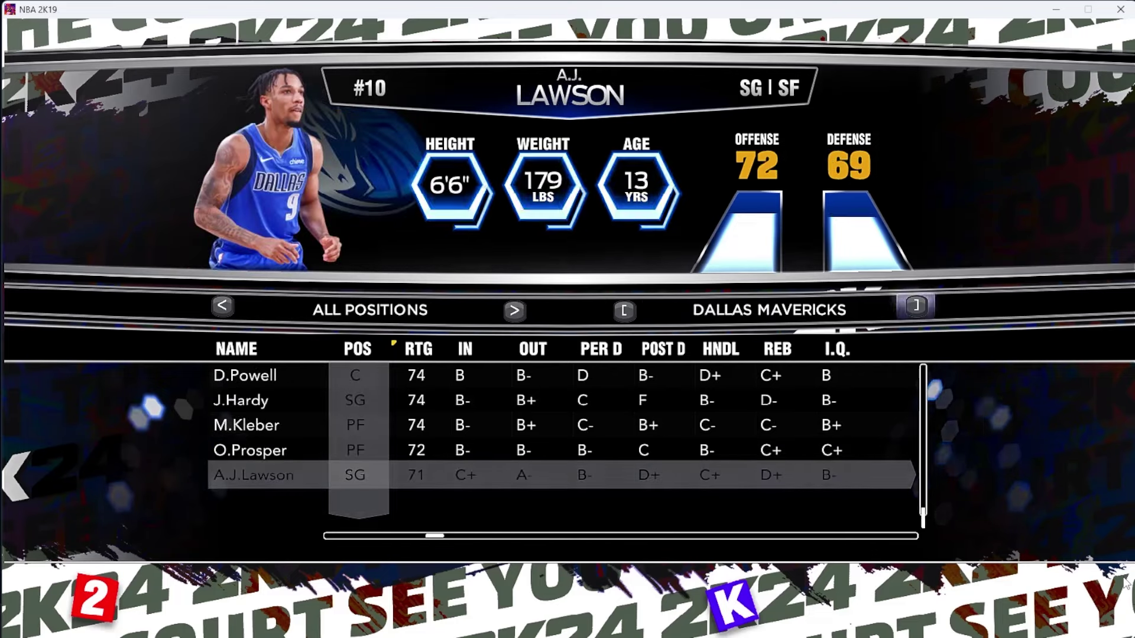
key(Up)
key(Up)
key(Up)
key(Up)
key(Up)
key(Up)
key(Up)
key(Up)
key(Up)
key(Up)
key(Up)
key(Up)
key(Up)
key(Up)
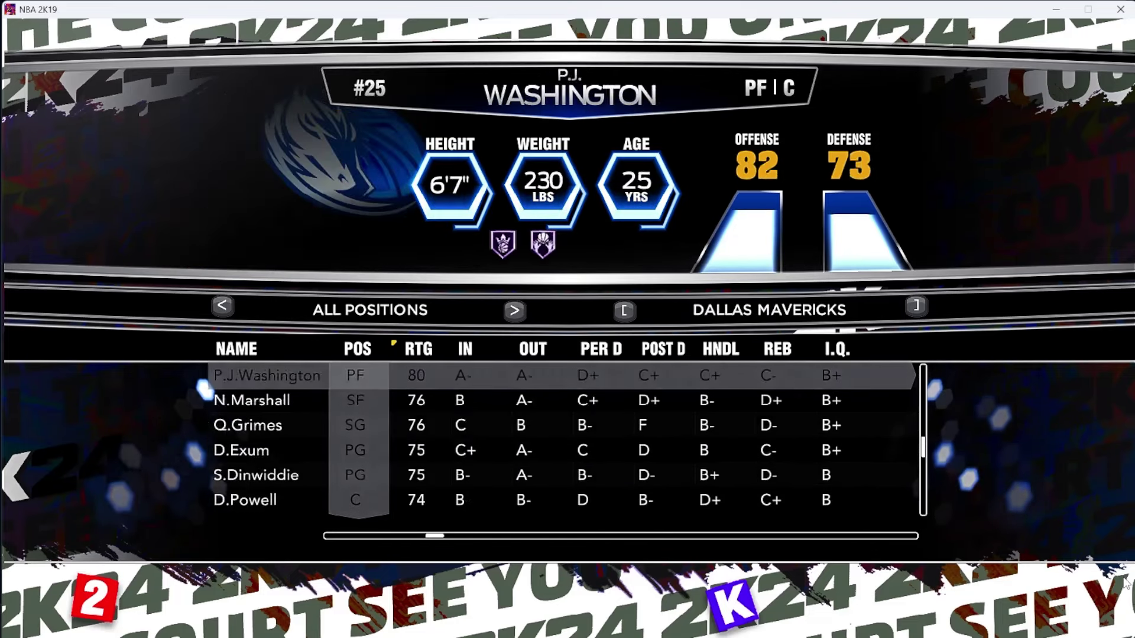
key(Down)
key(Down)
key(Down)
key(Down)
Continue through Nets, Pacers, Pelicans, Timberwolves, Raptors, Hawks and Clippers to the Grizzlies players
key(bracketright)
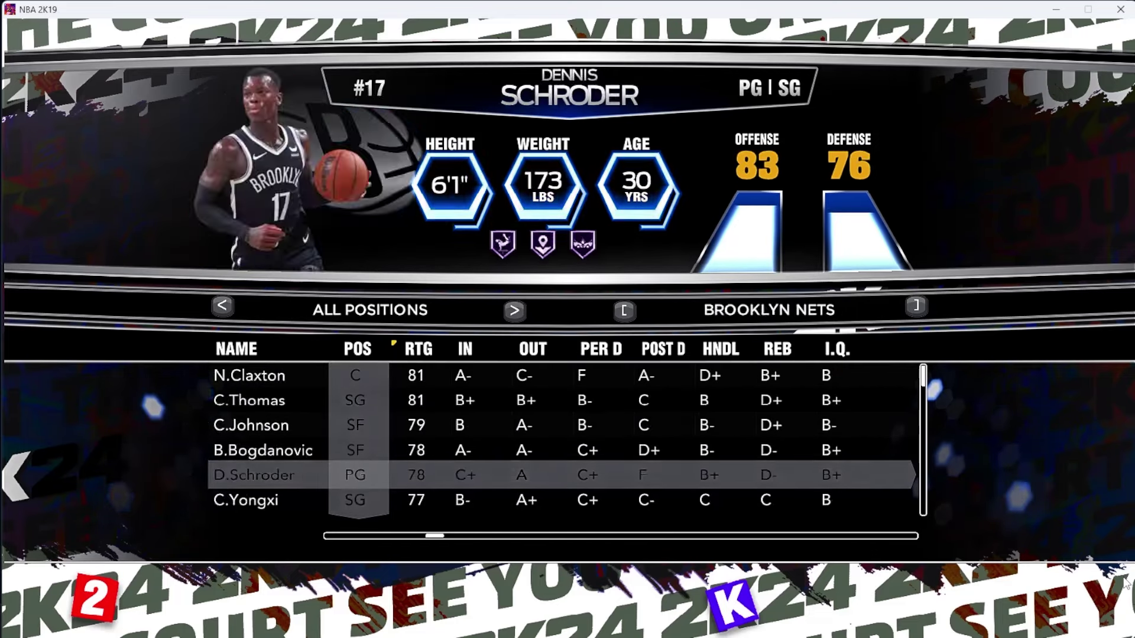
key(bracketright)
key(bracketleft)
key(bracketleft)
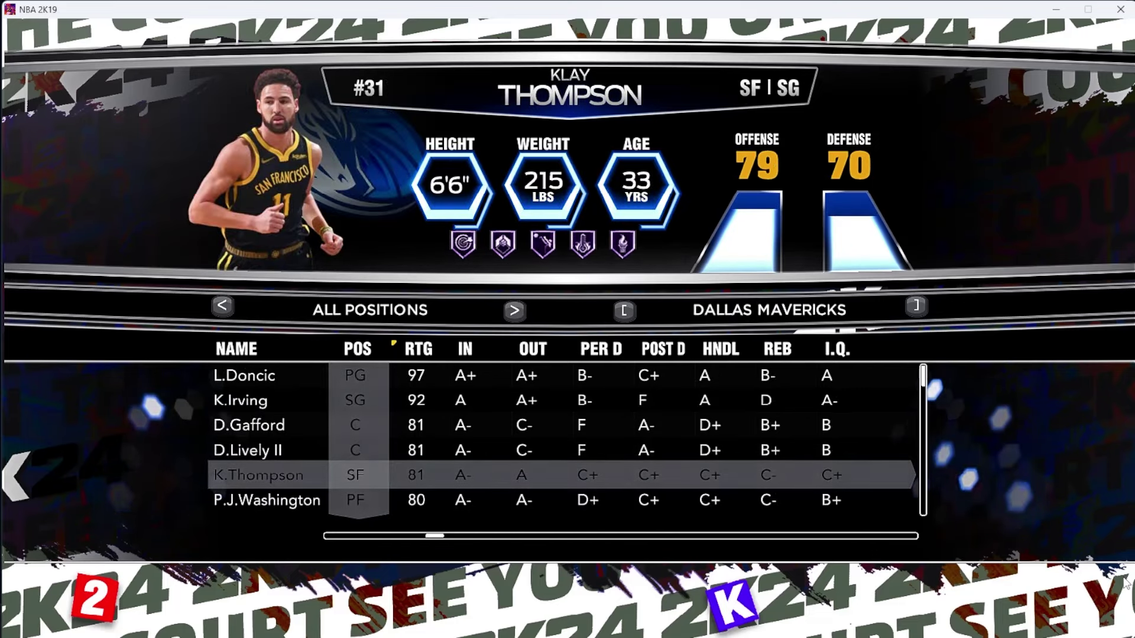
key(bracketright)
key(bracketright)
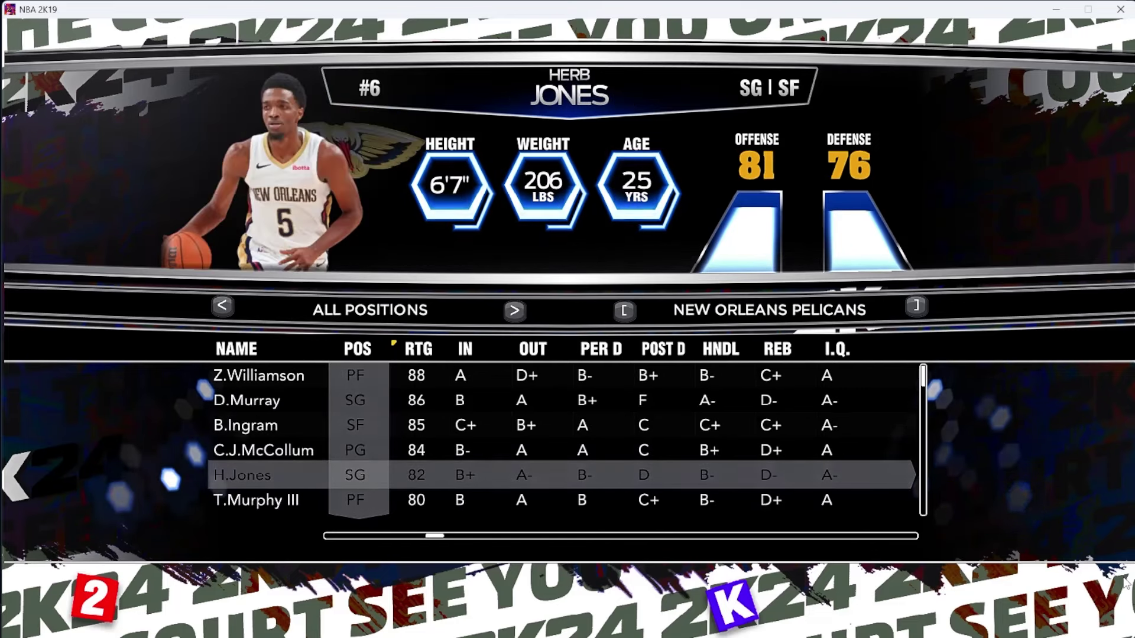
key(Down)
key(Down)
key(bracketright)
key(bracketleft)
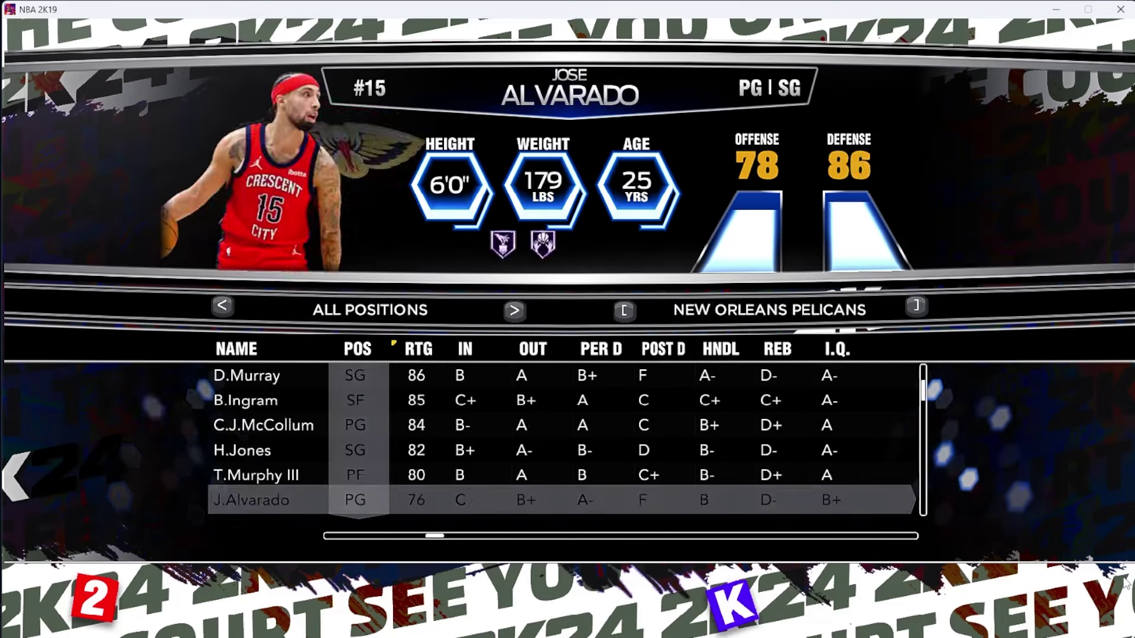
key(bracketleft)
key(bracketleft)
key(bracketleft)
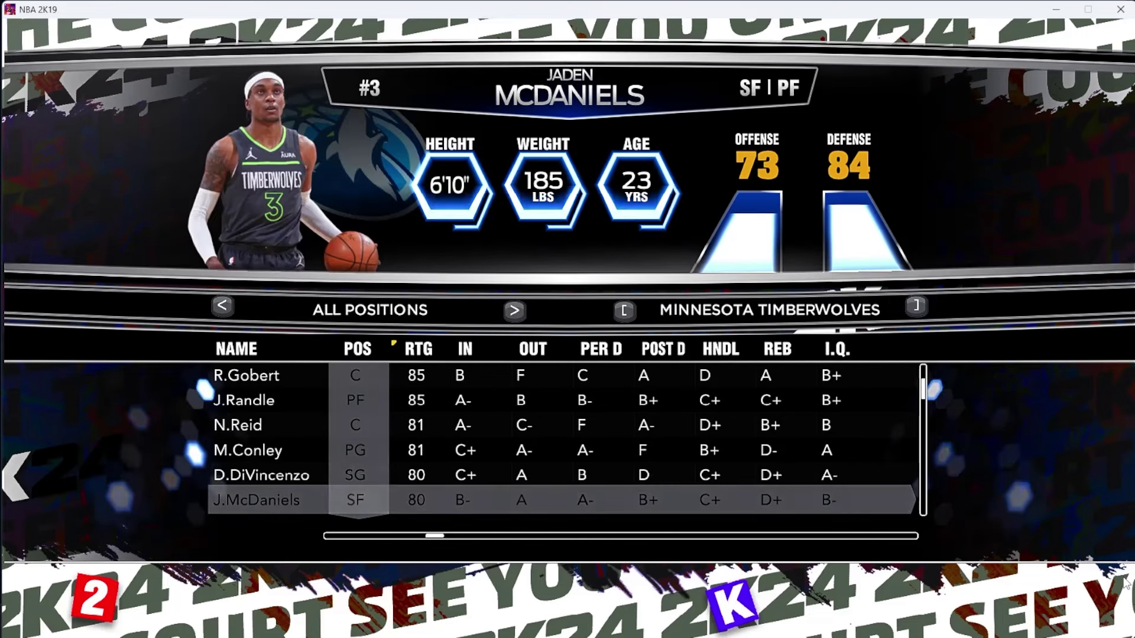
key(Up)
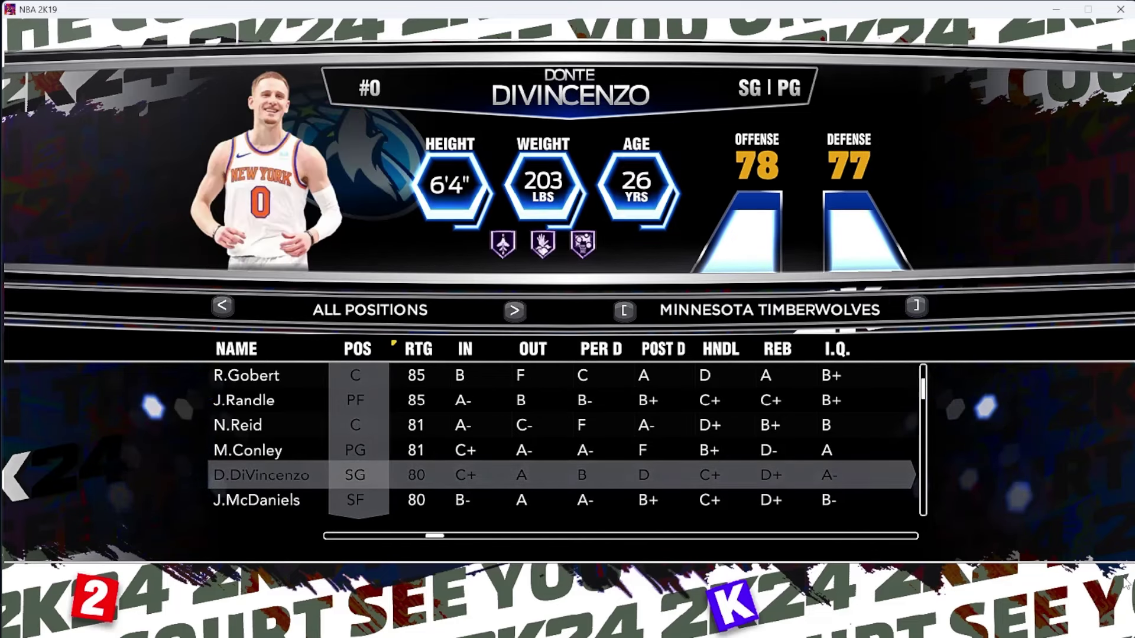
key(bracketleft)
key(bracketleft)
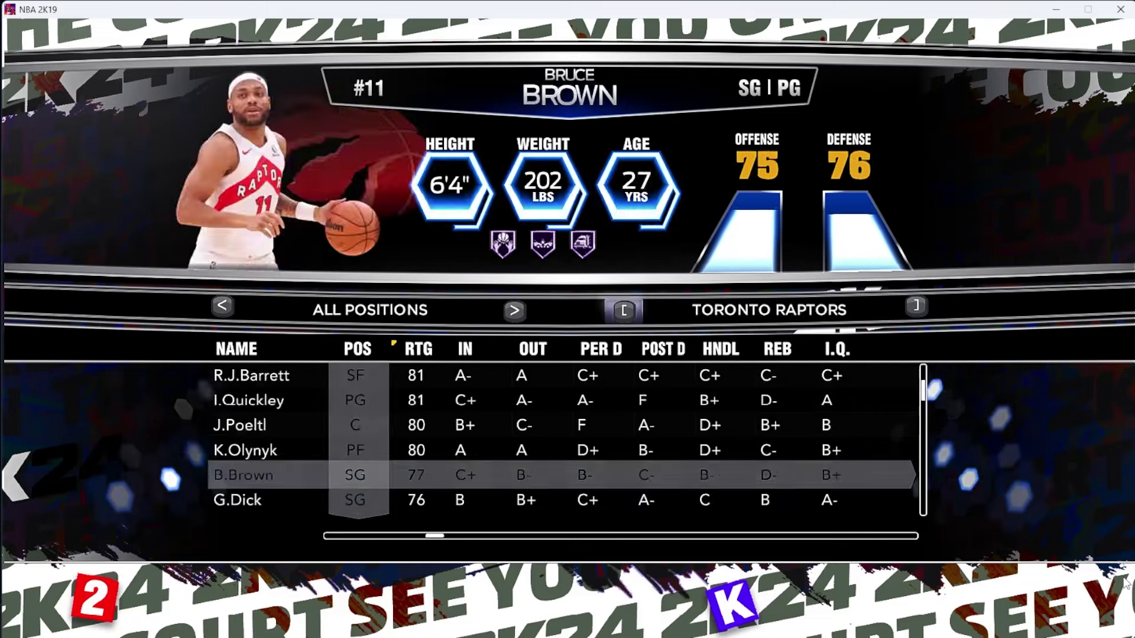
key(bracketleft)
key(bracketleft)
key(bracketleft)
key(bracketleft)
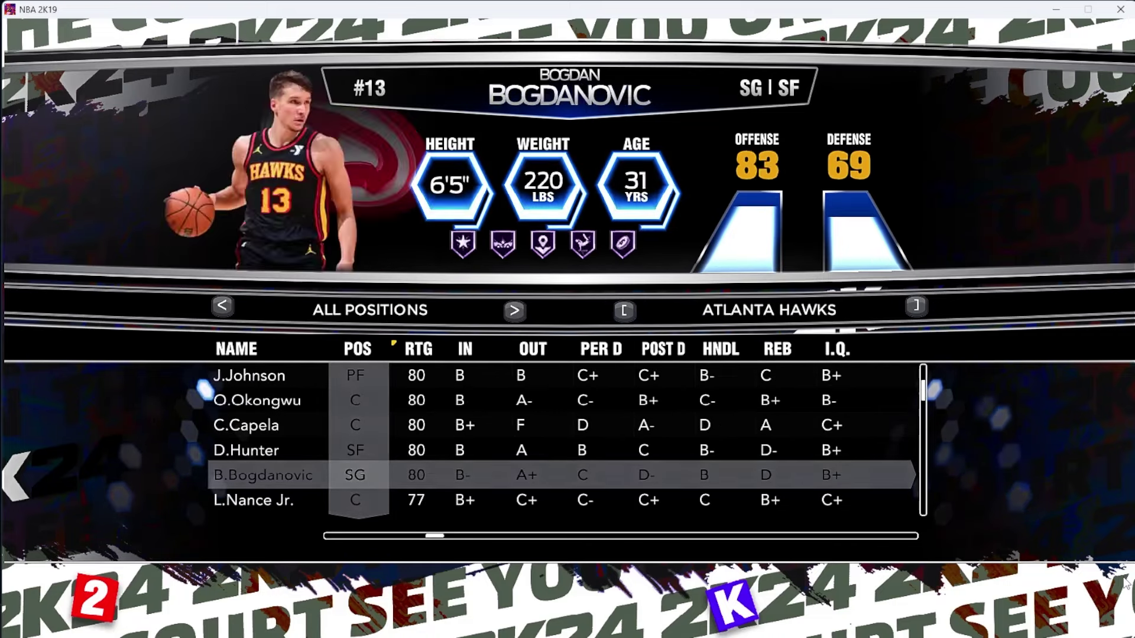
key(bracketleft)
key(bracketleft)
key(Down)
key(Down)
key(Down)
key(Down)
key(Down)
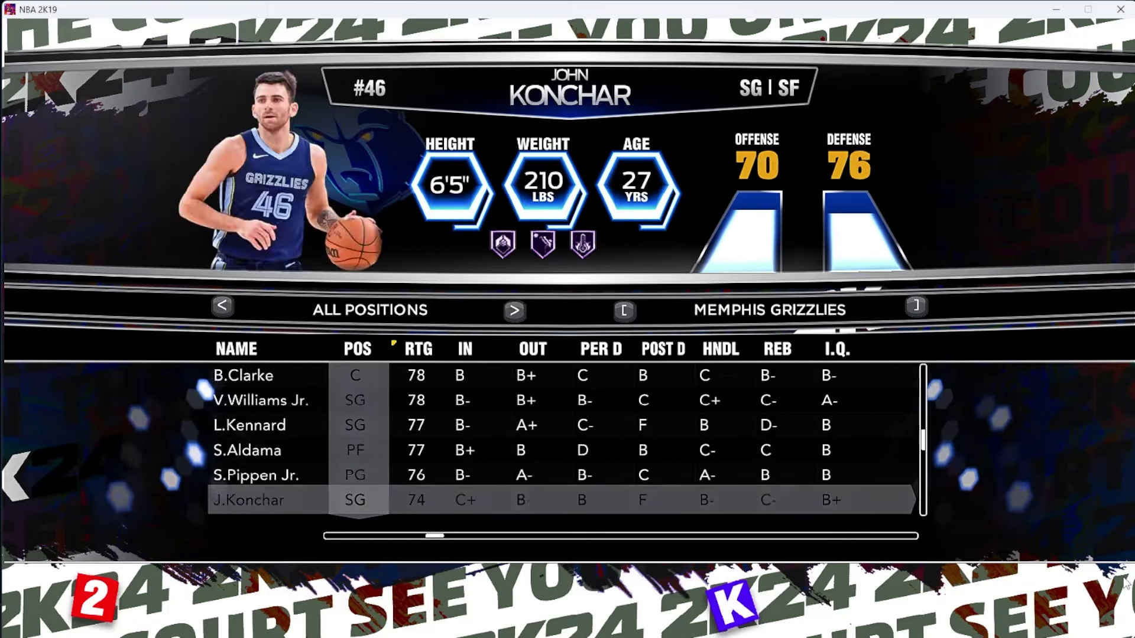
key(Down)
key(Down)
key(Up)
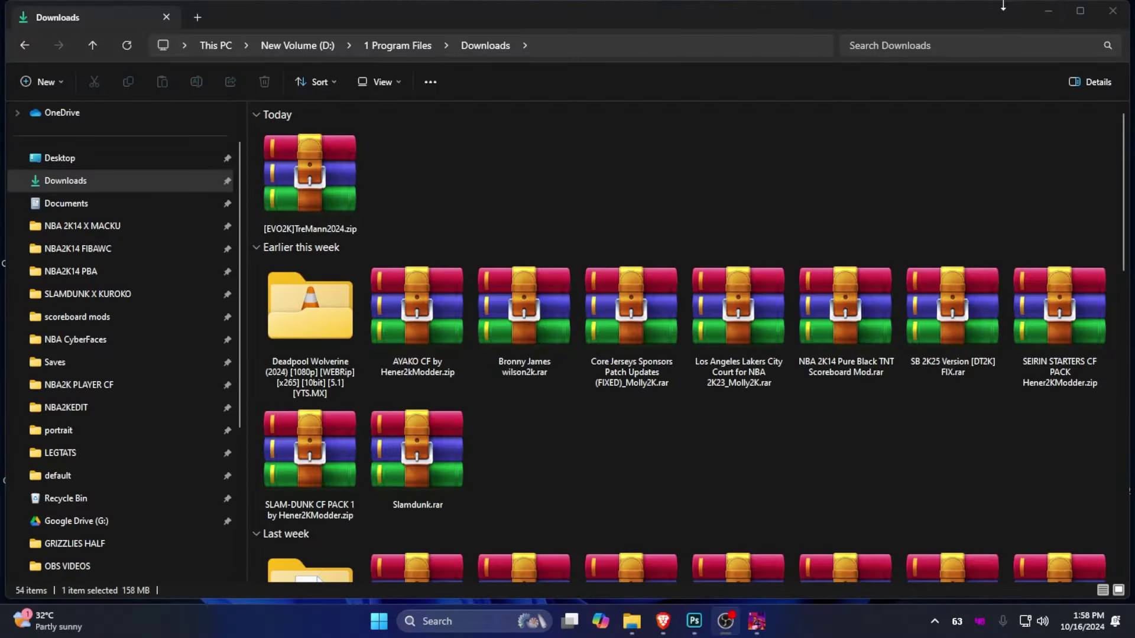
Minimize the Downloads window, bring Brave forward, and show the hidden tray icons
click(1048, 11)
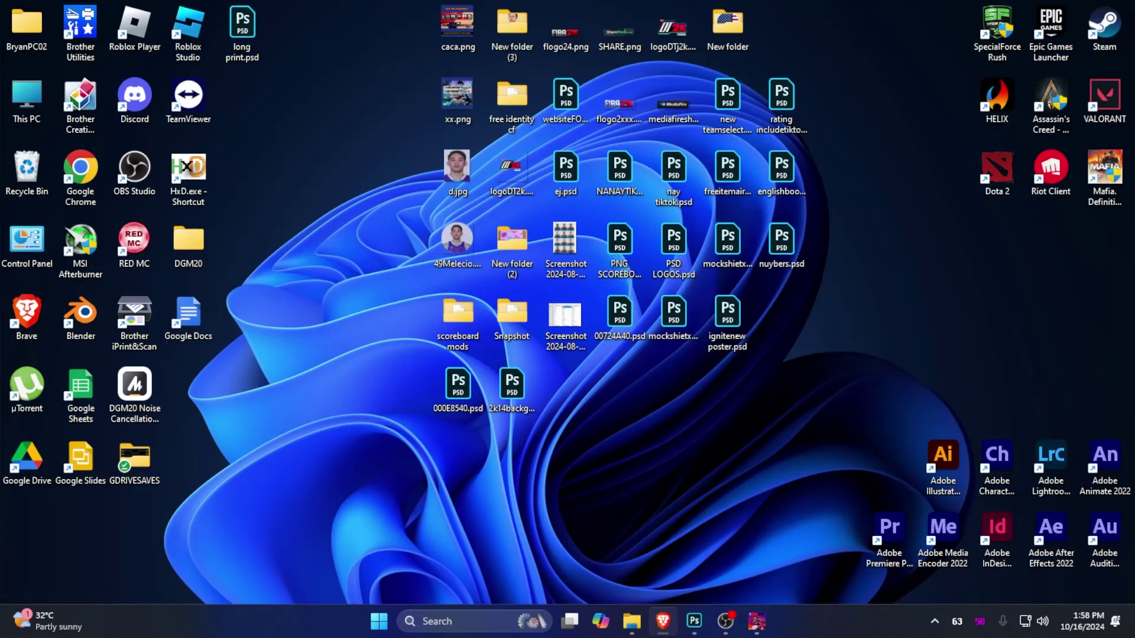
key(alt+Tab)
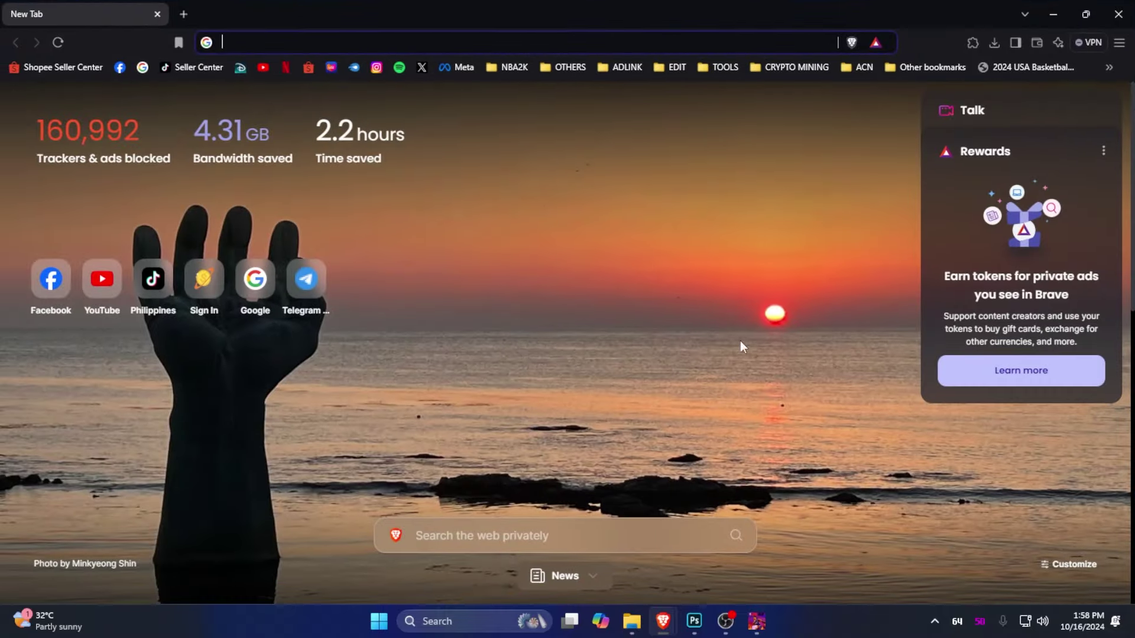
click(934, 621)
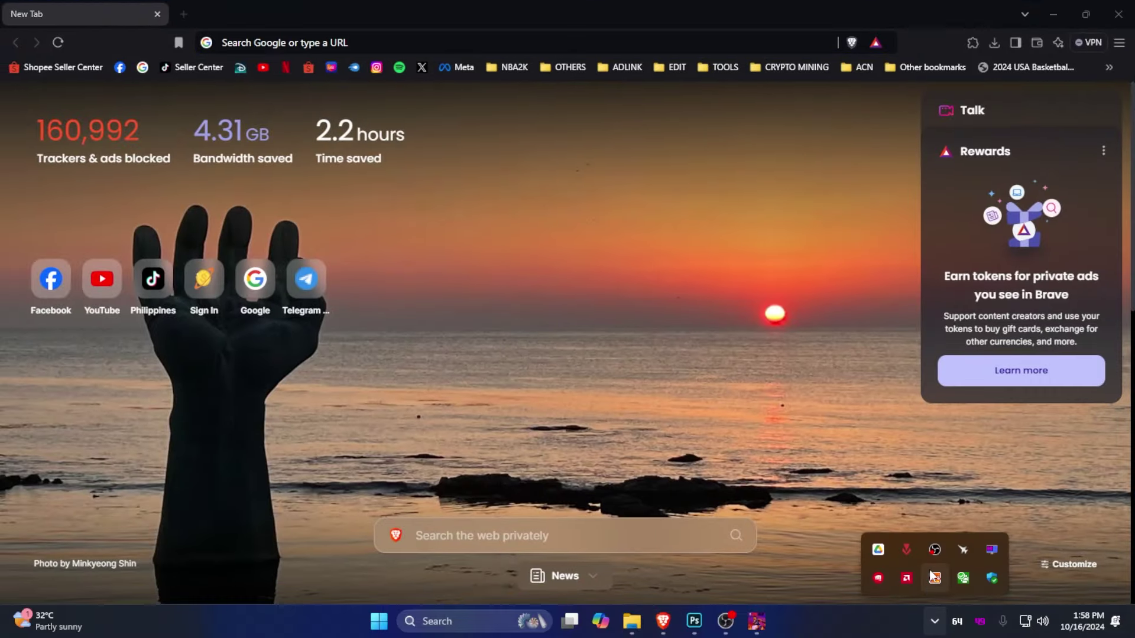
Open Windows Security's Virus & threat protection settings and toggle Real-time protection
click(989, 577)
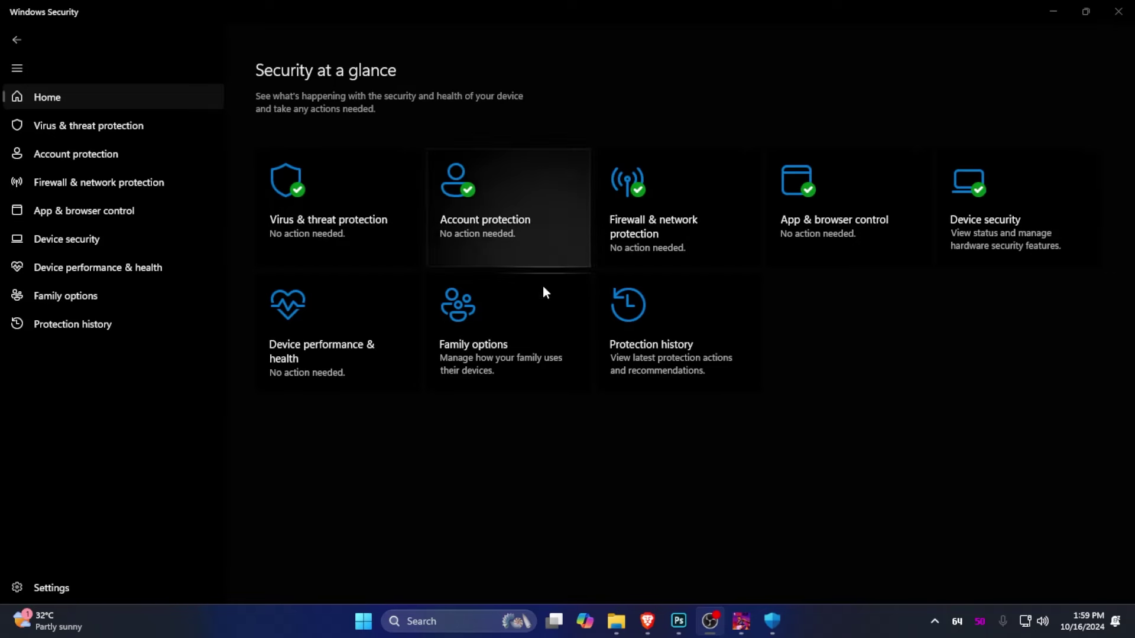
click(319, 214)
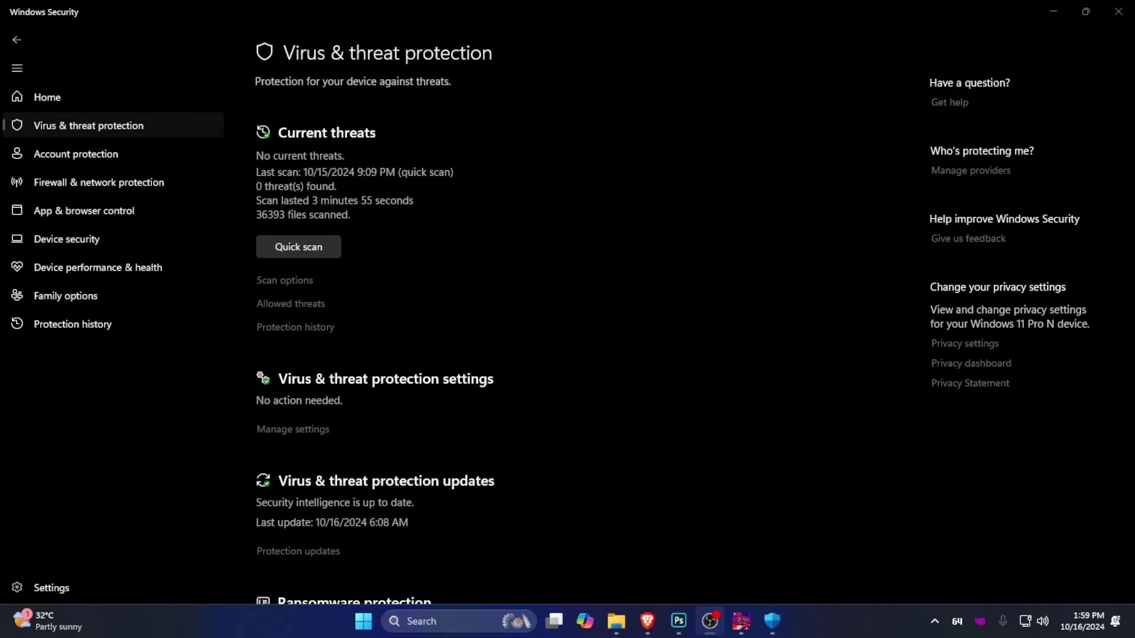
click(271, 429)
click(270, 226)
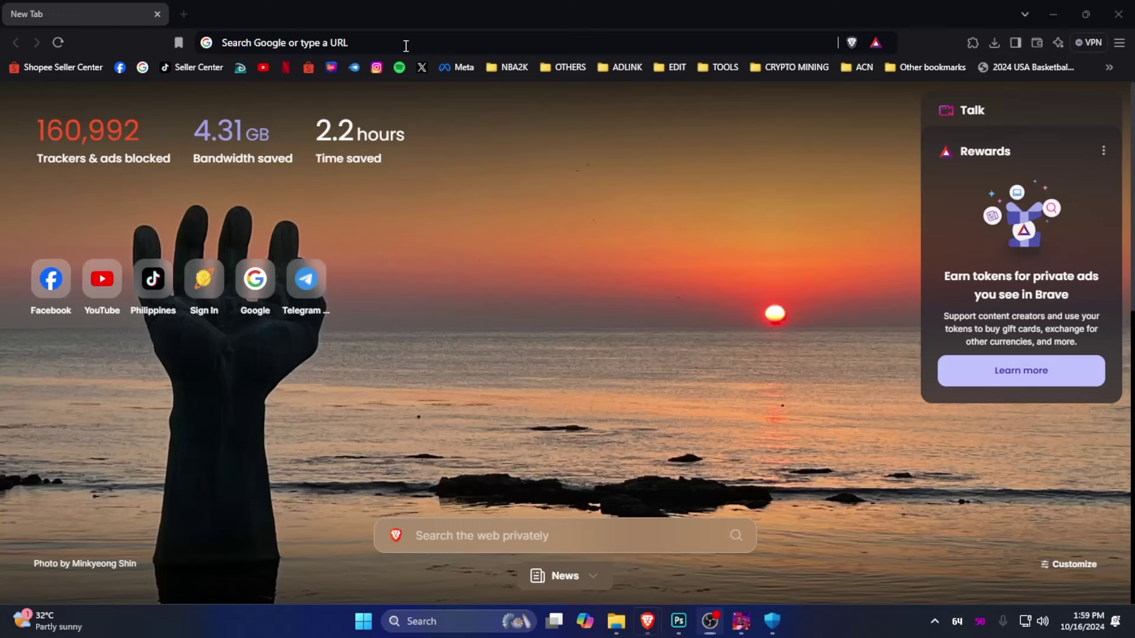
Search the web for 'total' to find Total Installer Thingy
click(406, 43)
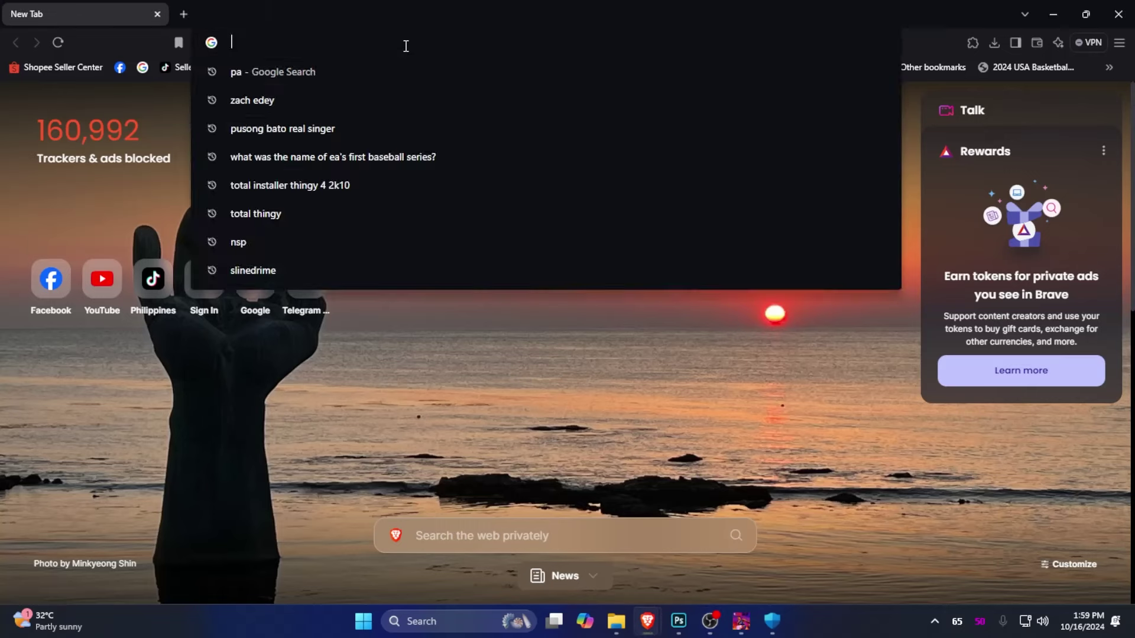
text(total)
key(Return)
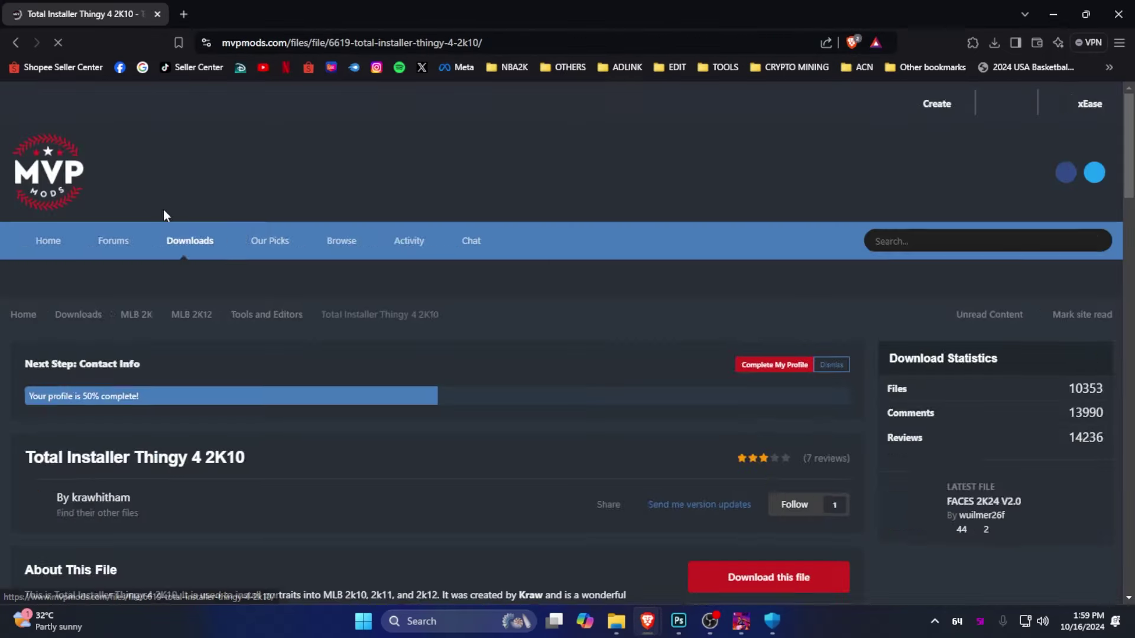
scroll(847, 303, down, 4)
scroll(847, 302, up, 4)
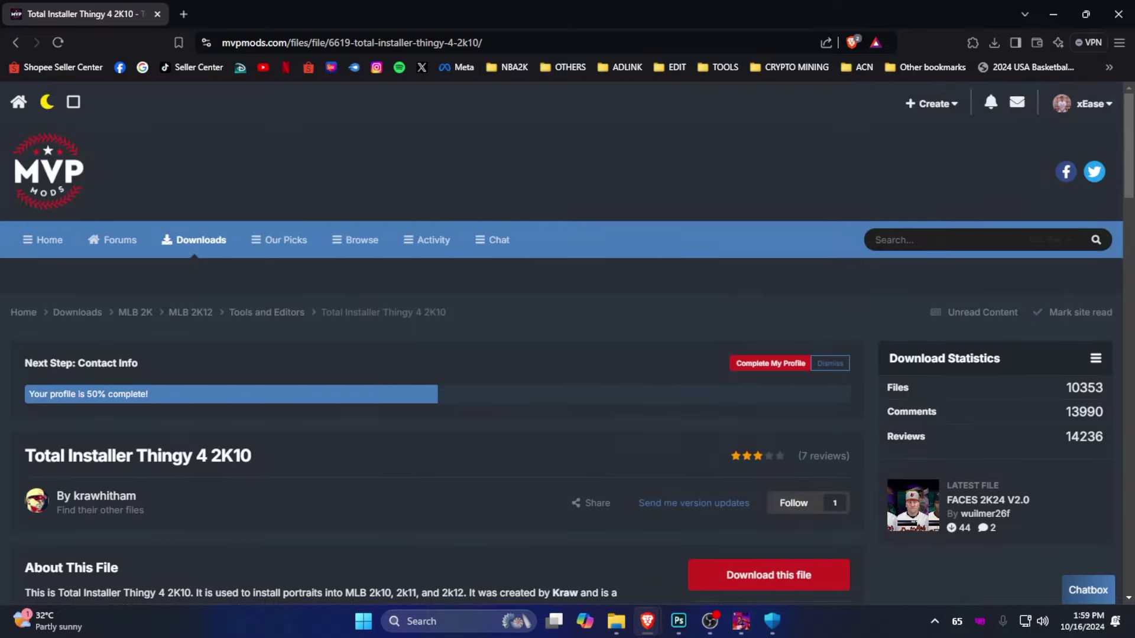
Download Total Installer Thingy 4 2K10 from its MVP Mods page
click(1086, 105)
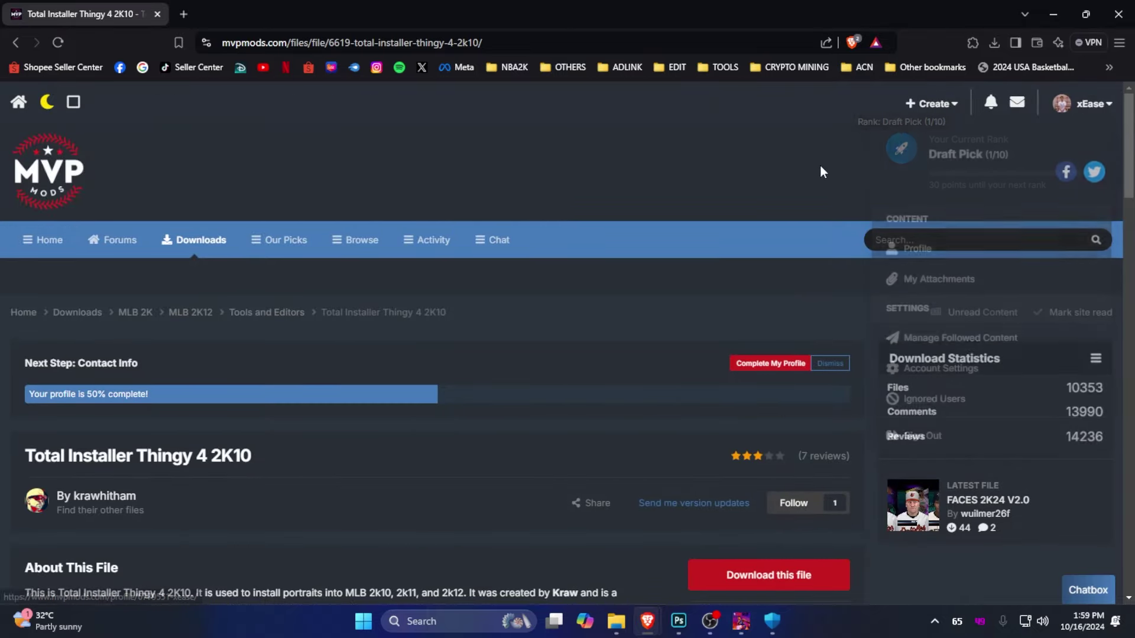
scroll(758, 342, down, 5)
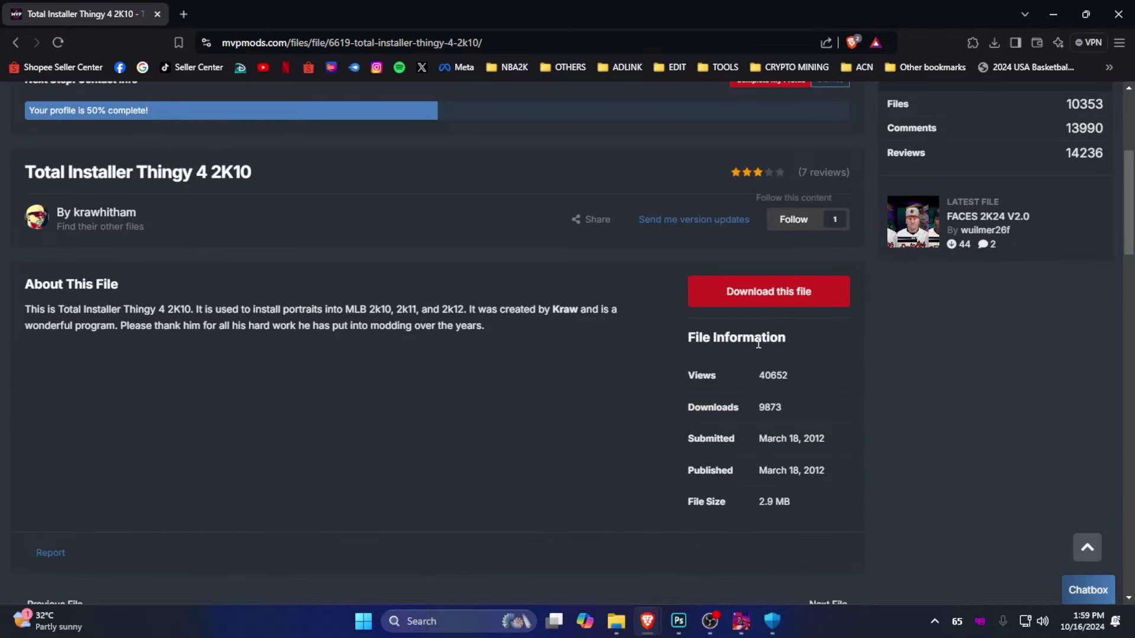
click(759, 299)
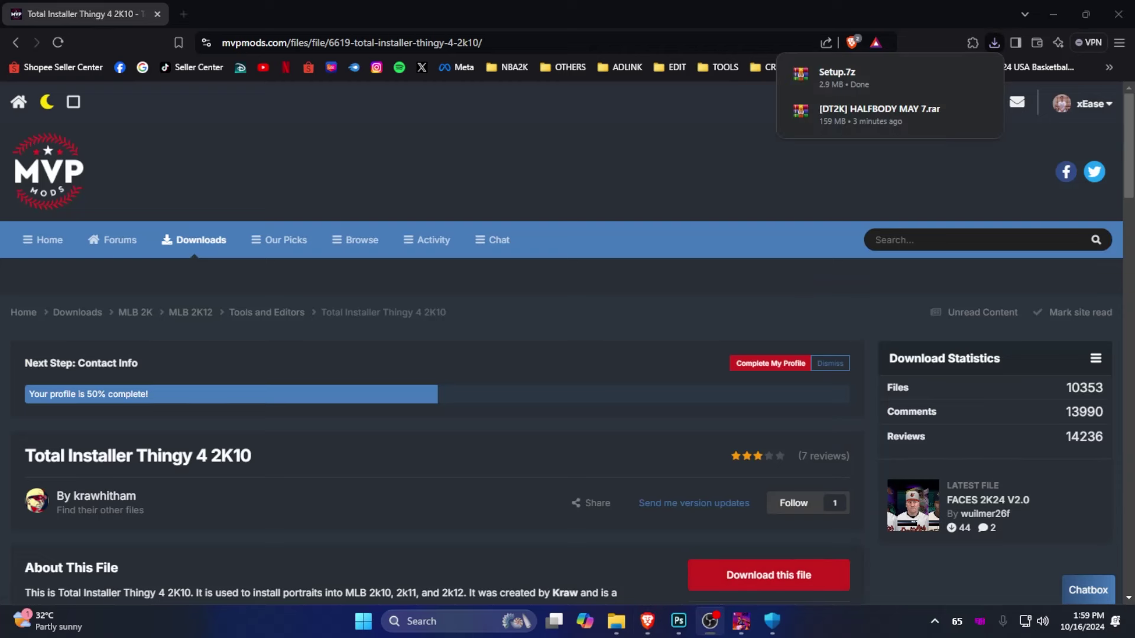
Sign out of the MVP Mods account and review the logged-out page
click(1079, 105)
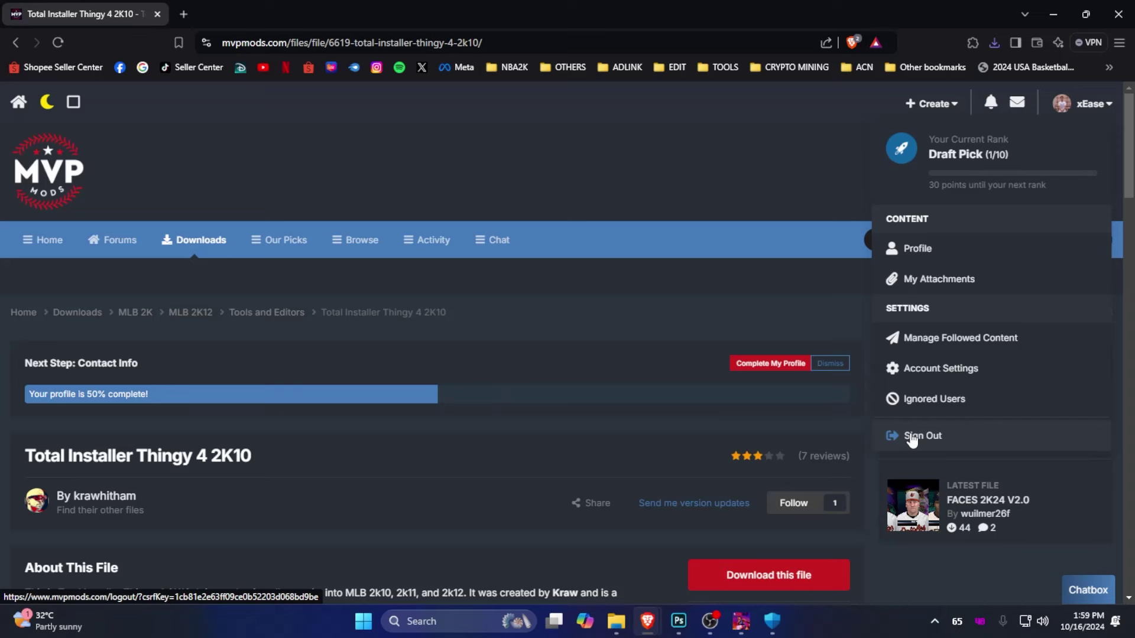
click(911, 437)
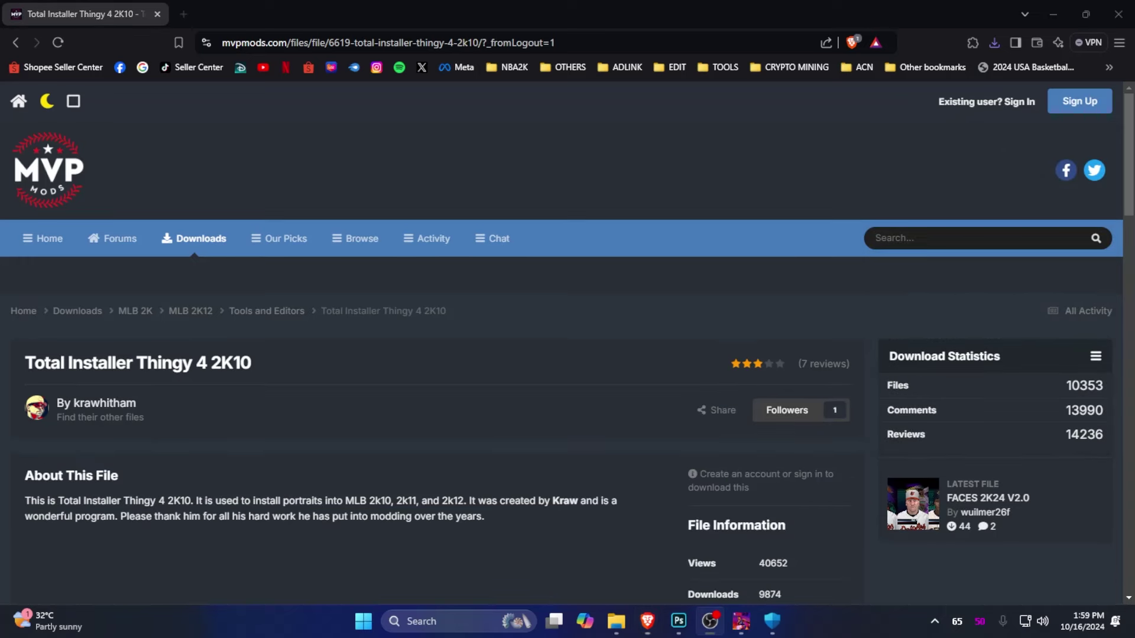
click(509, 429)
scroll(554, 455, down, 5)
scroll(549, 449, up, 5)
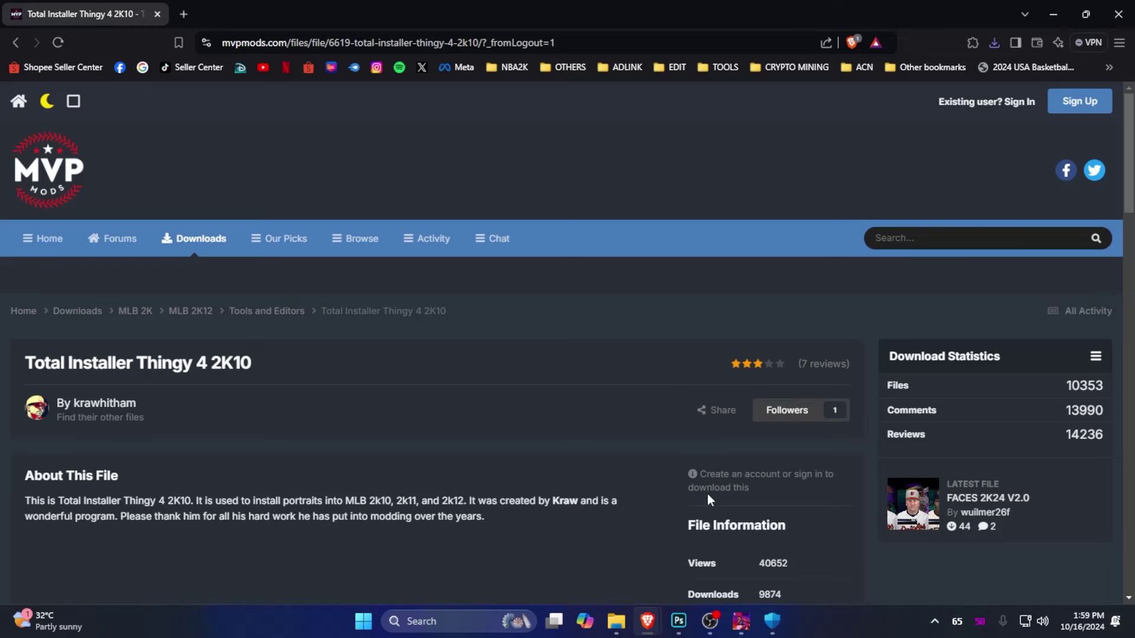
On the MVP Mods sign-up form, select the security question and web-search it
click(1075, 102)
click(484, 372)
scroll(485, 372, down, 3)
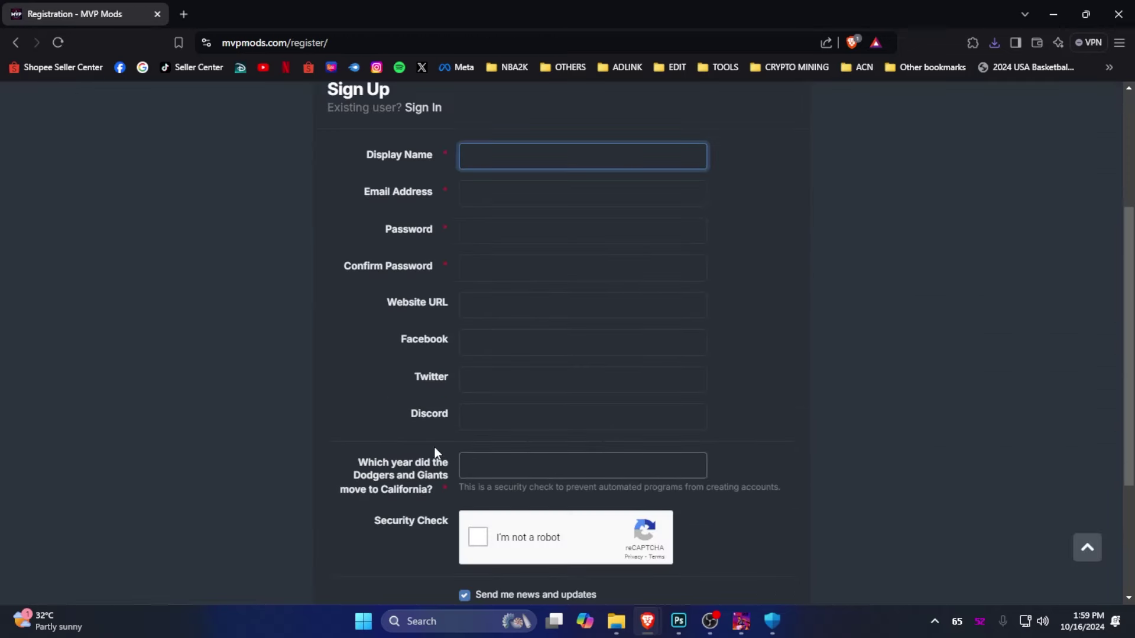
scroll(324, 420, down, 2)
drag(348, 321, 430, 351)
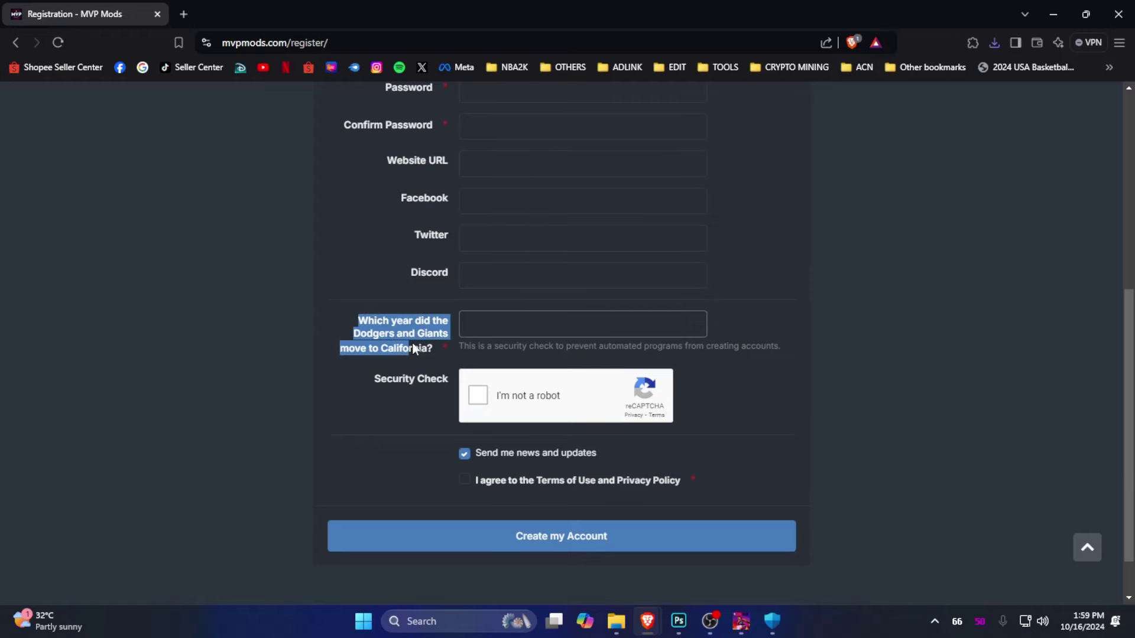
right_click(431, 351)
click(480, 374)
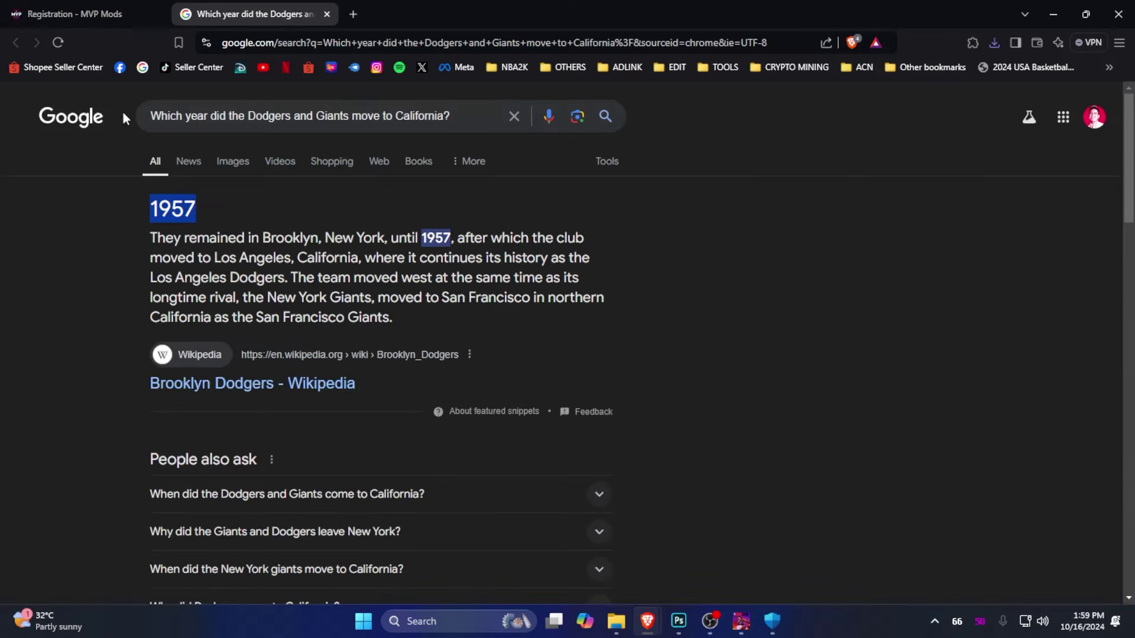
Paste 1957 as the security answer and submit the registration form
click(75, 14)
click(596, 331)
key(ctrl+v)
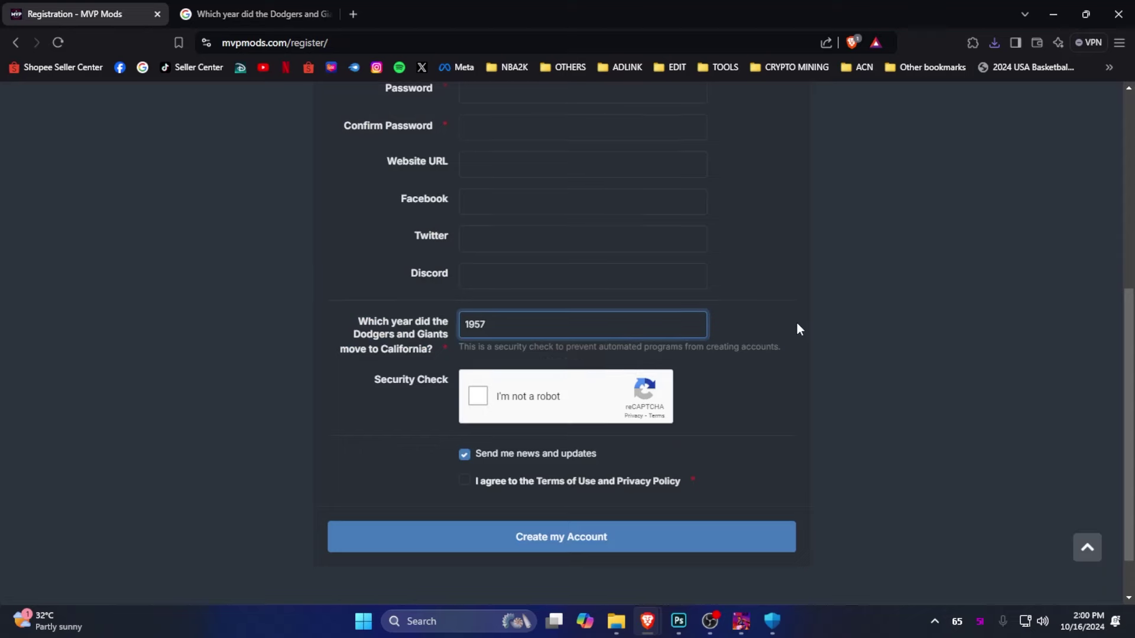
key(Return)
click(514, 286)
click(481, 403)
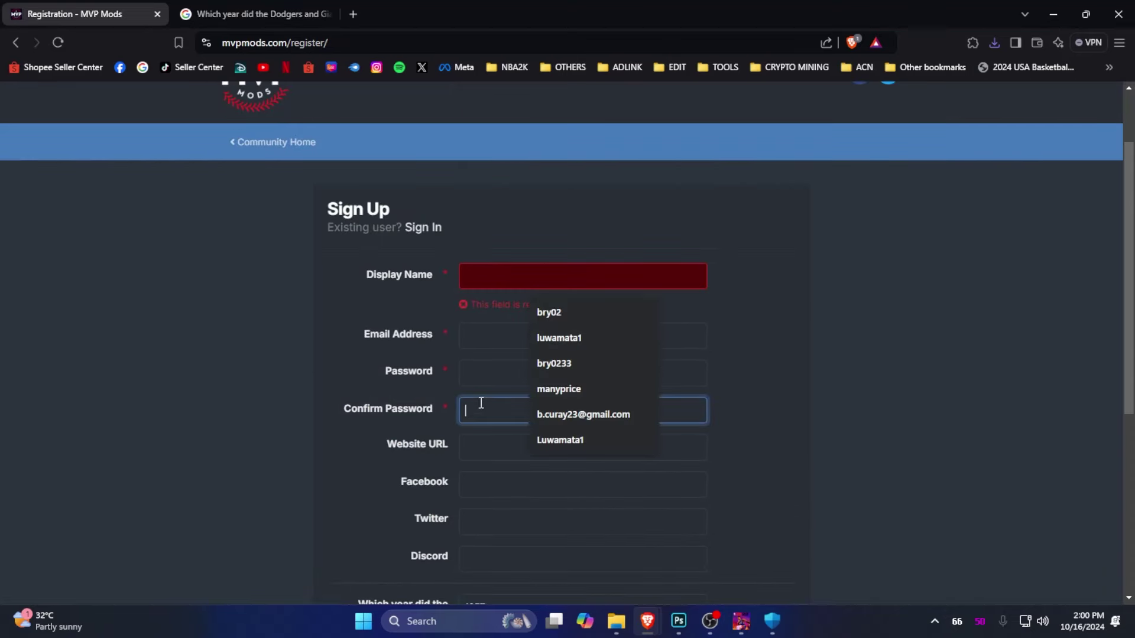
drag(434, 444, 361, 275)
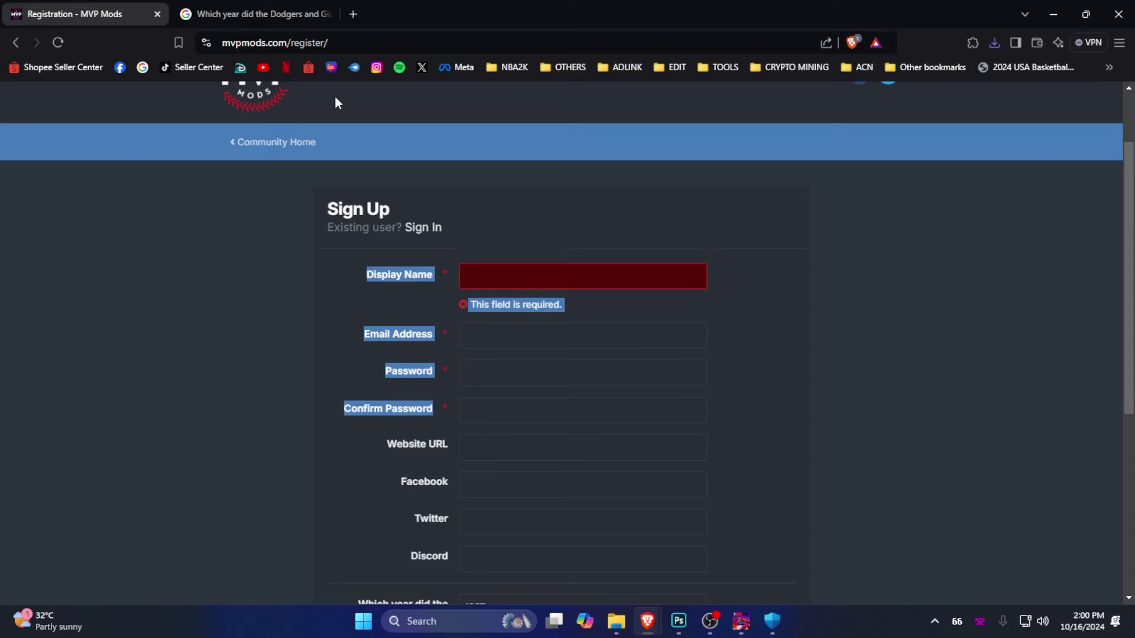
Open the downloaded Setup.7z in WinRAR and launch Setup.exe
key(ctrl+j)
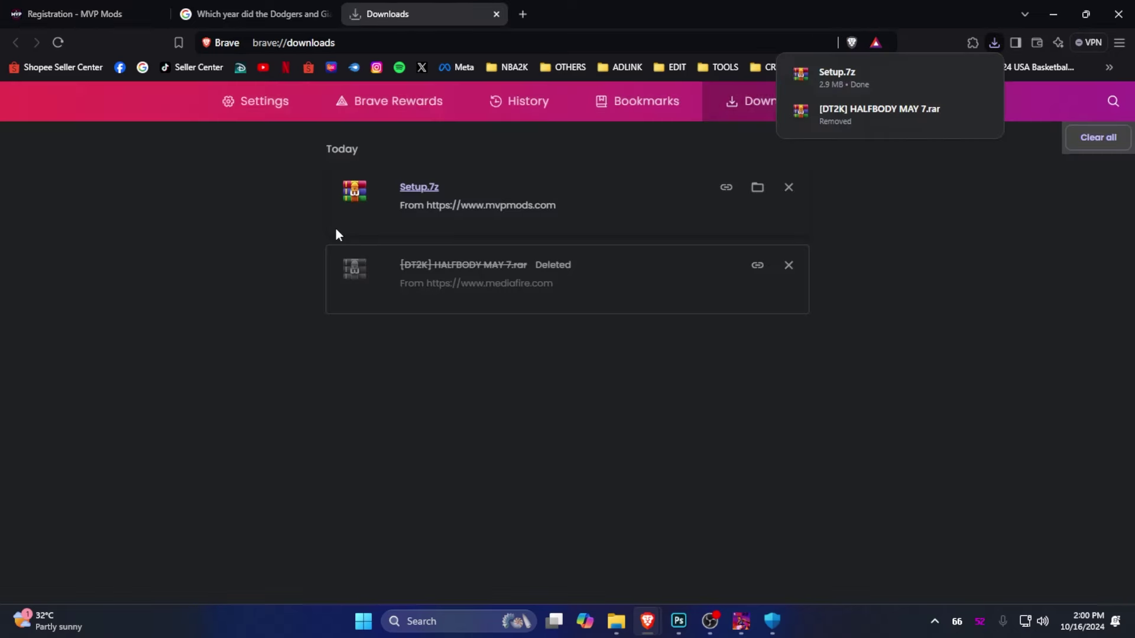
click(427, 188)
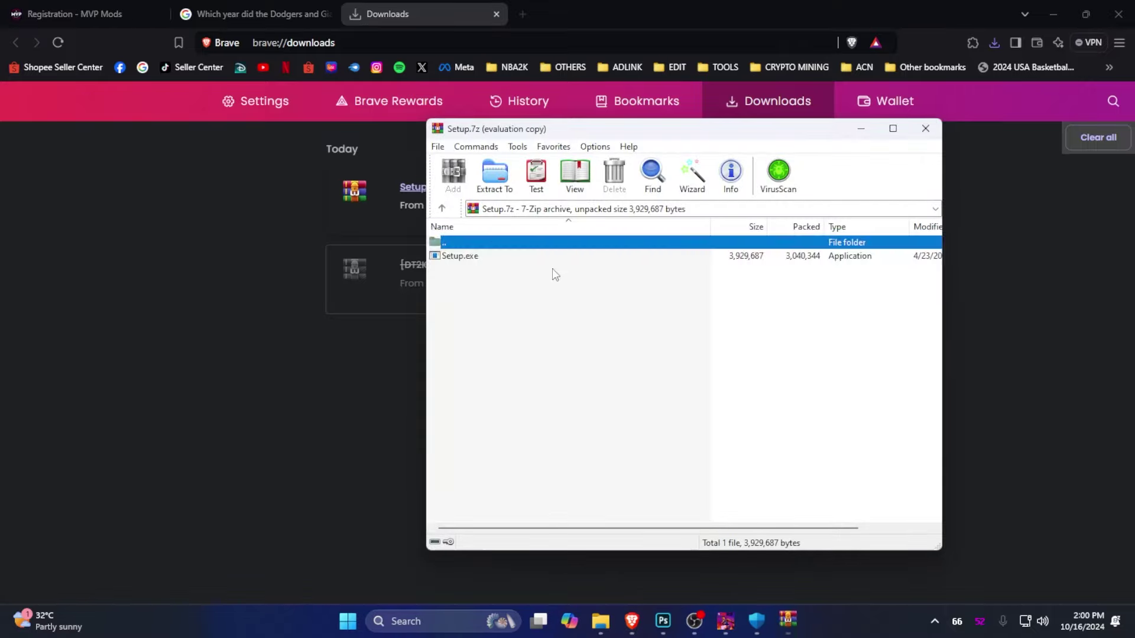
click(484, 258)
double_click(484, 259)
Install TiT for MLB 2k10 to the default folder, then close WinRAR and minimize Brave
click(751, 349)
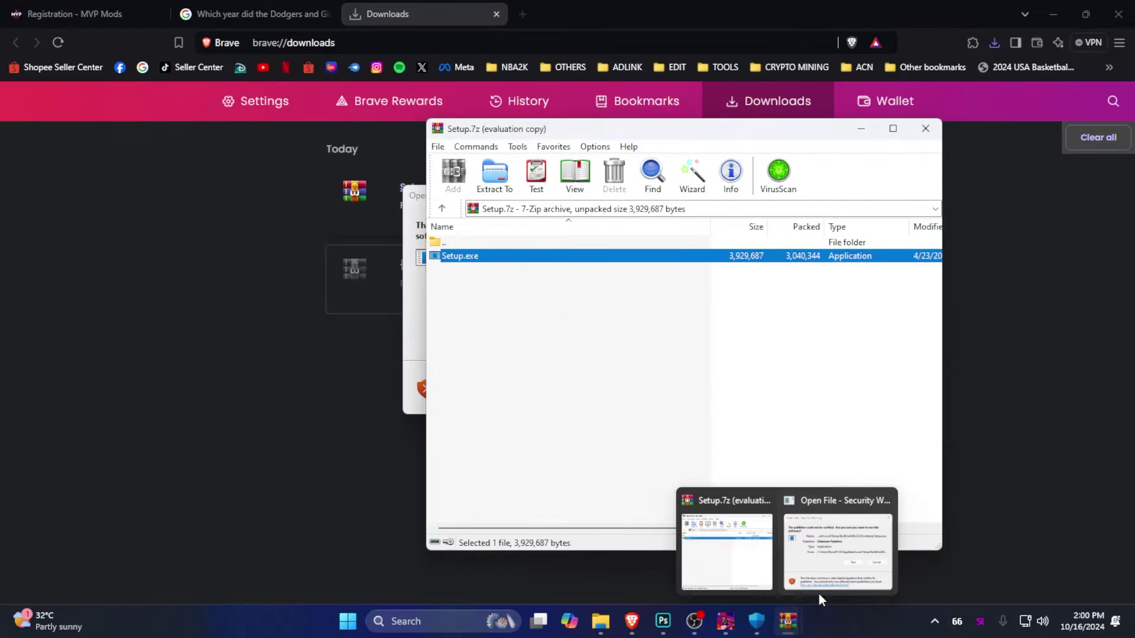
click(848, 552)
click(620, 334)
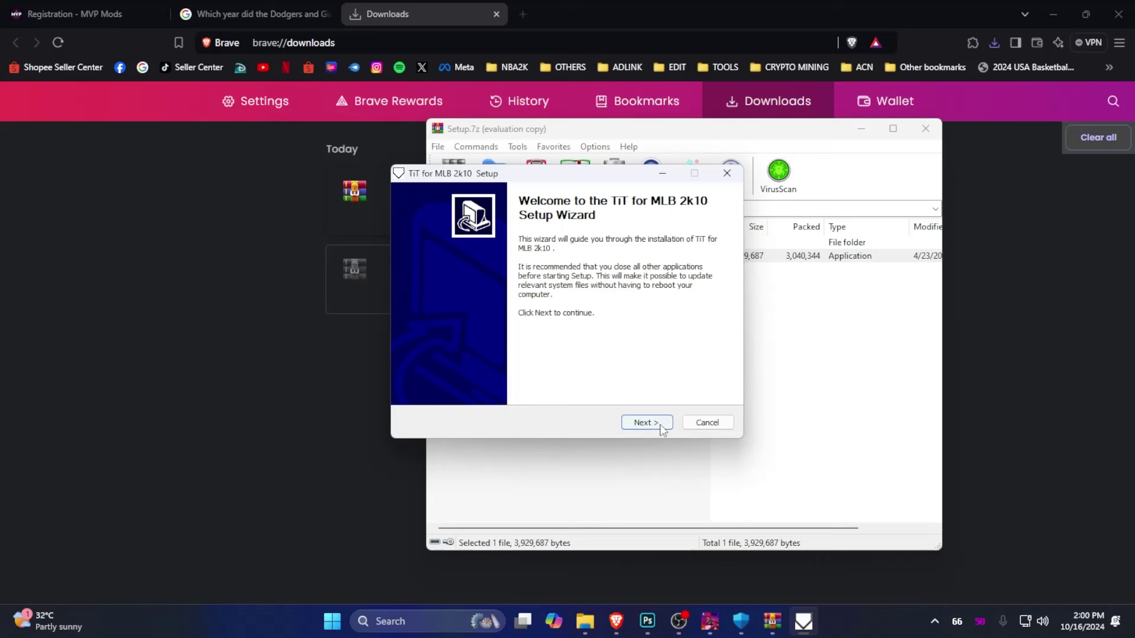
click(661, 423)
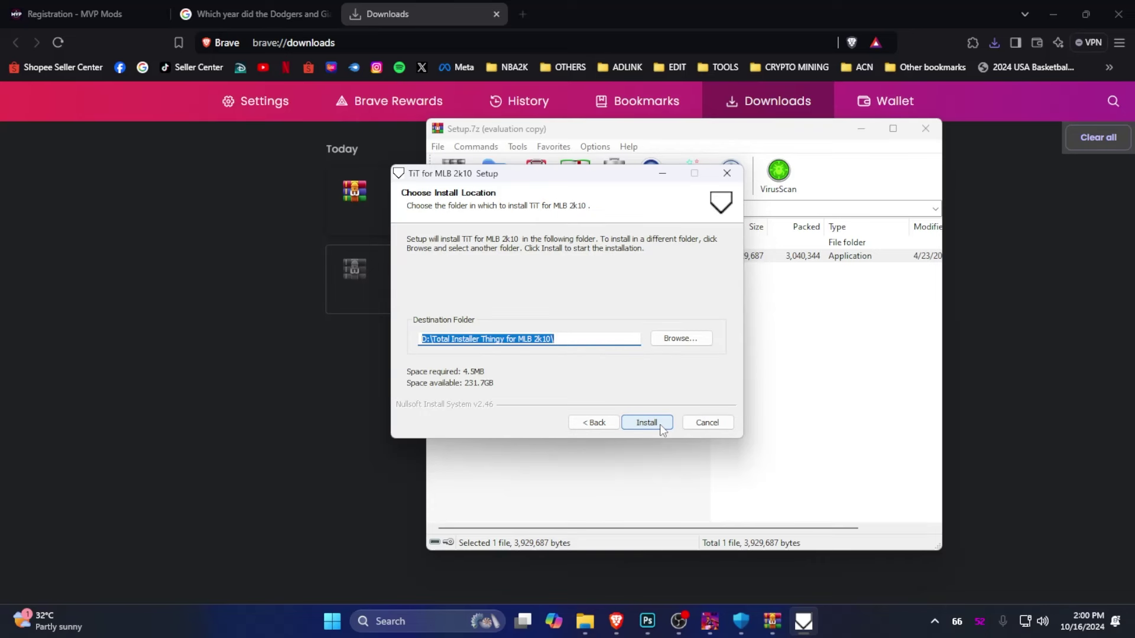
click(663, 421)
click(661, 422)
click(662, 422)
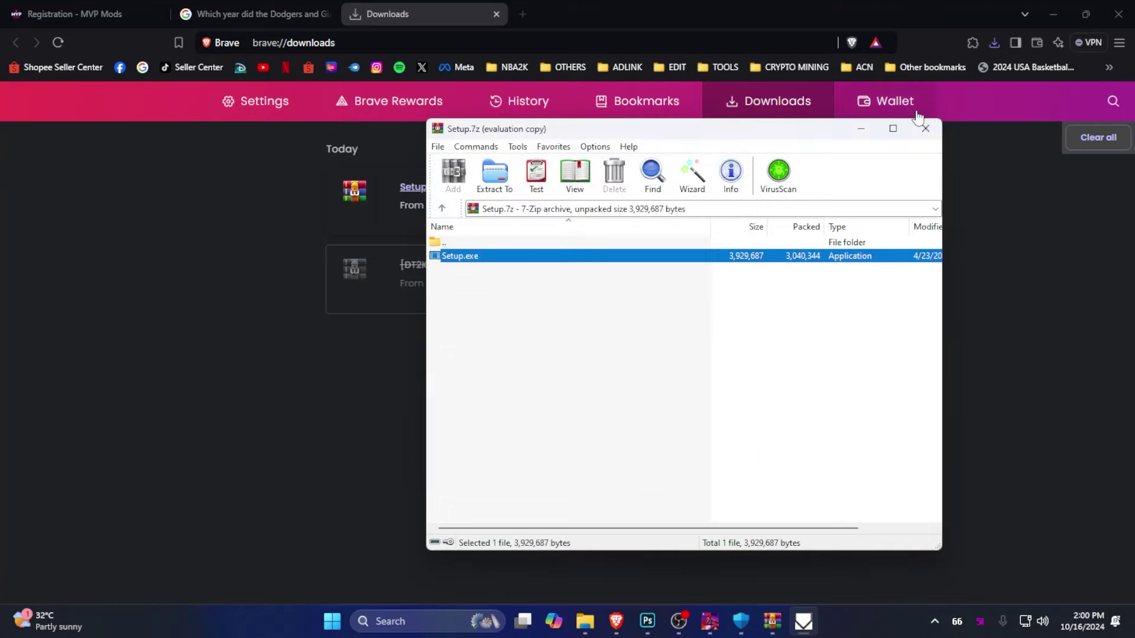
click(925, 129)
click(1053, 15)
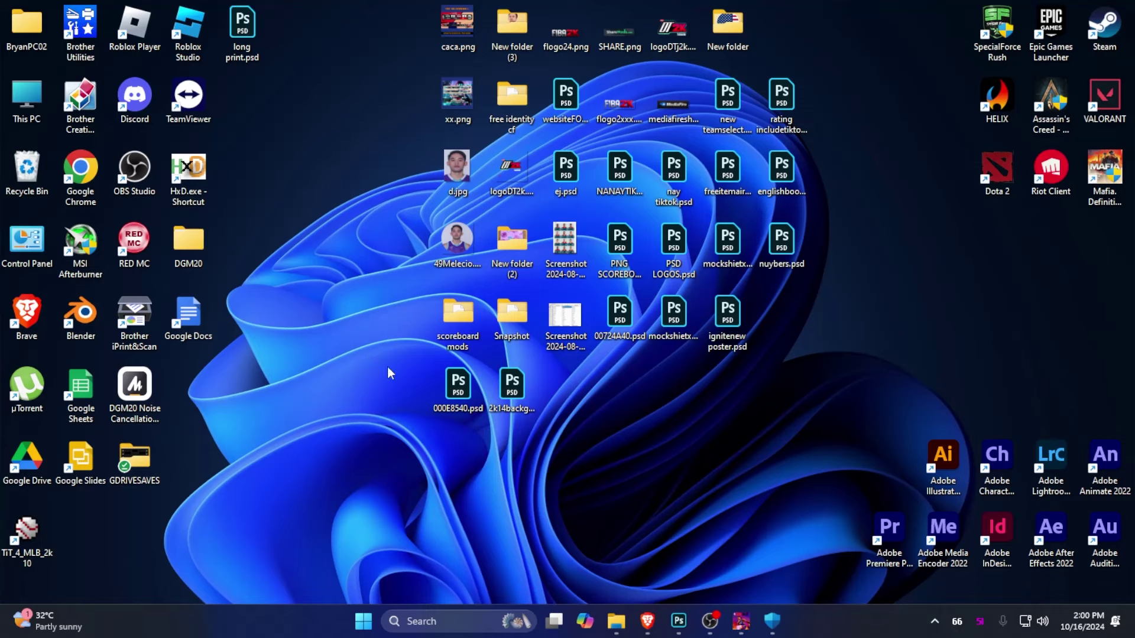
In GRIZZLIES HALF BODY.psd, show Group 1's background and drag the Zach edey cutout right
click(668, 620)
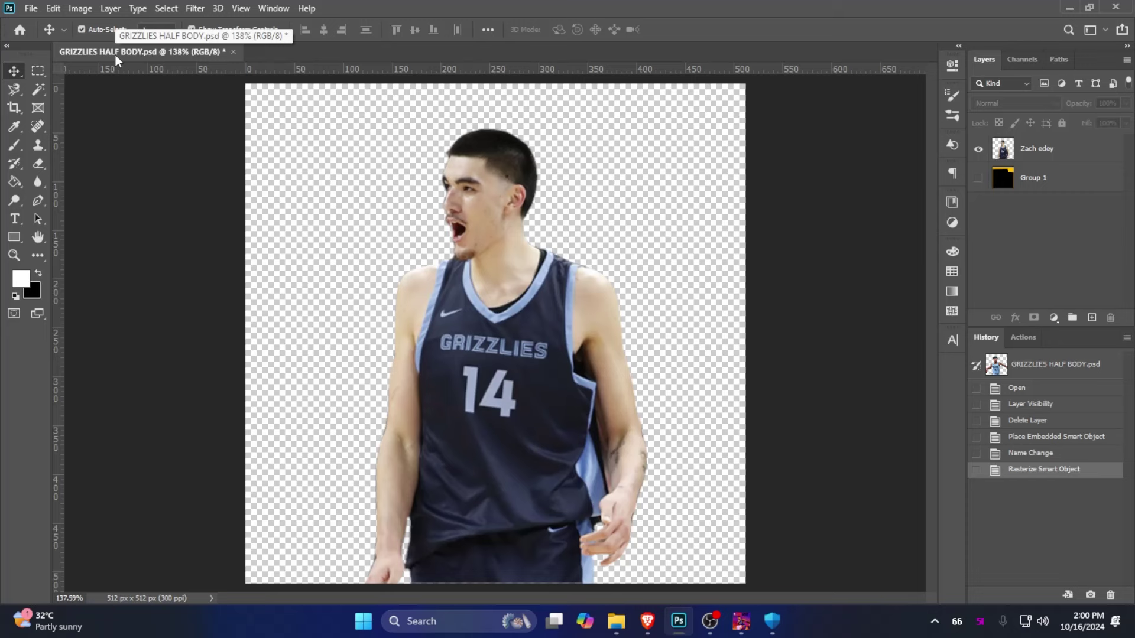
key(ctrl+semicolon)
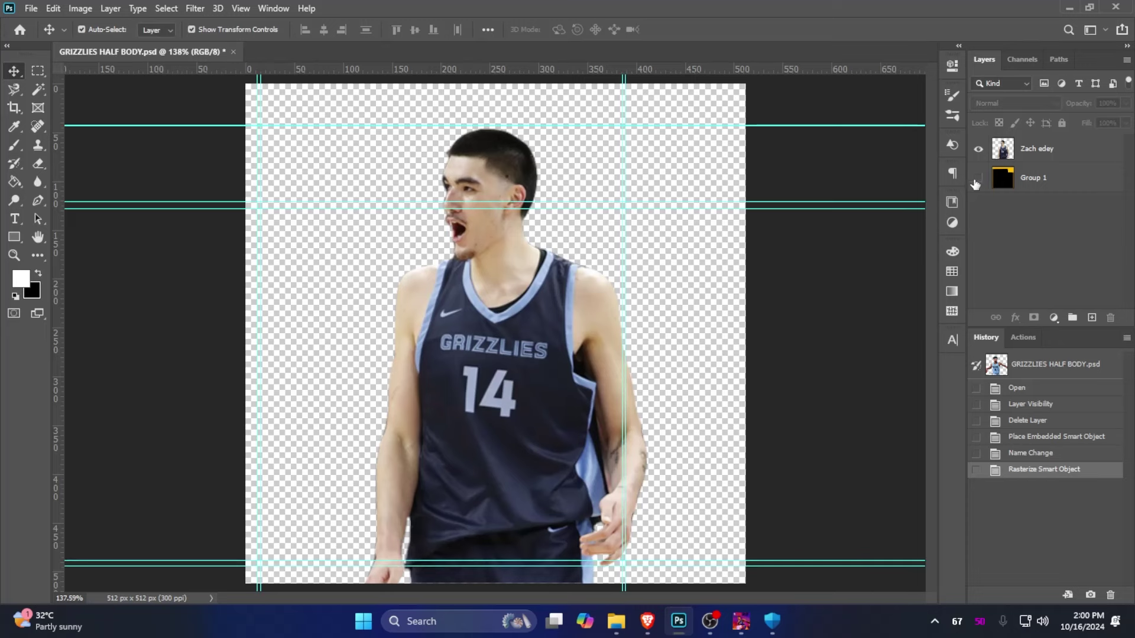
click(978, 178)
key(ctrl+semicolon)
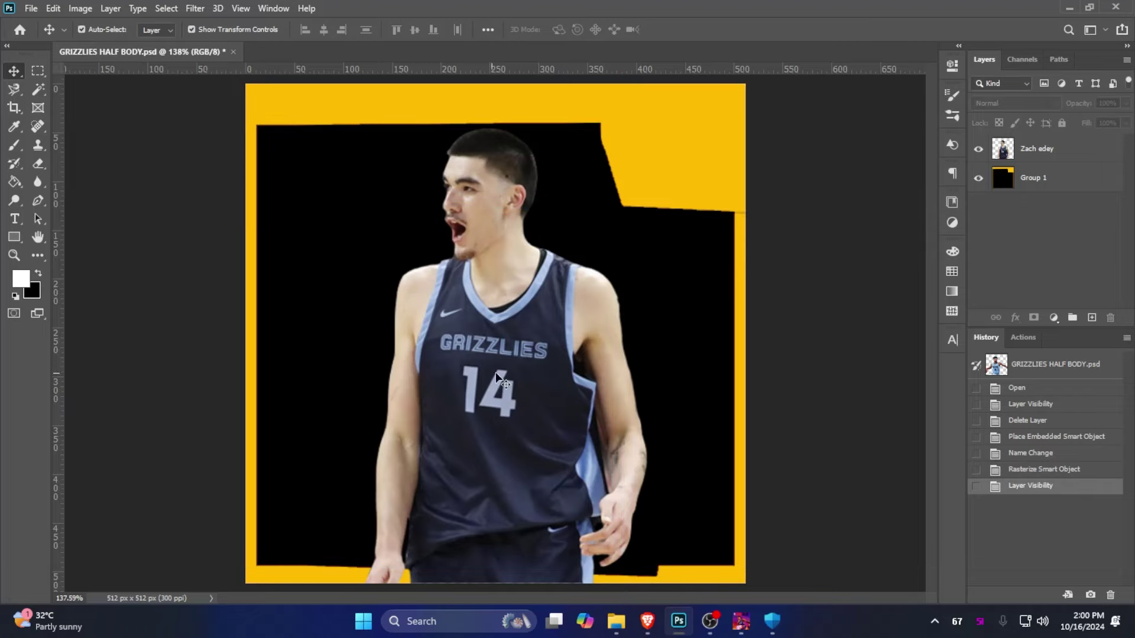
drag(496, 377, 660, 364)
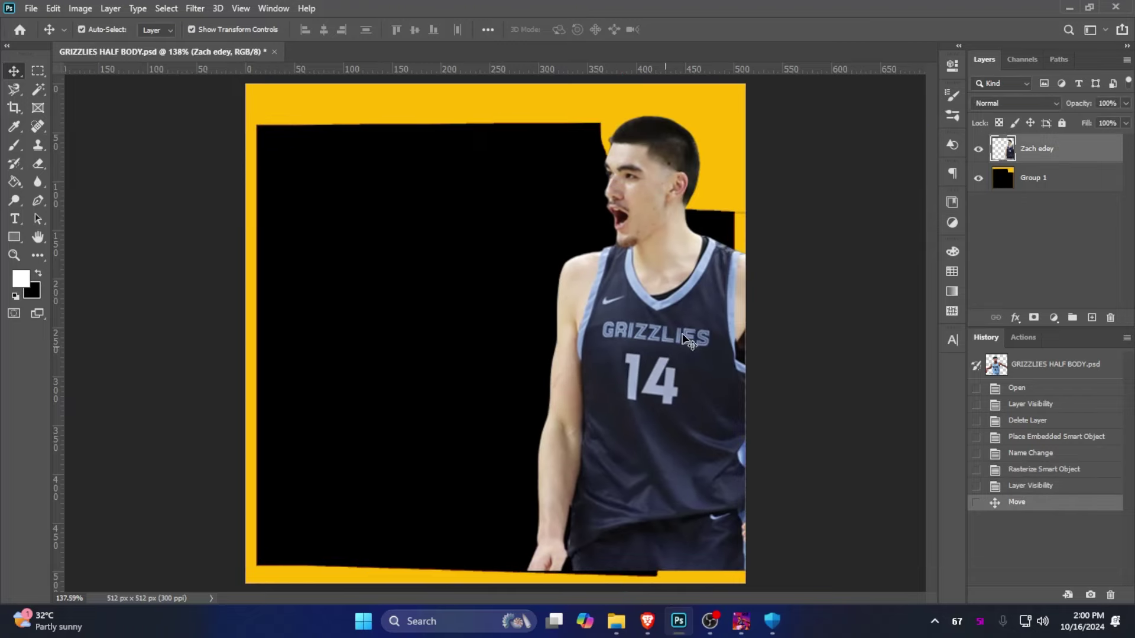
click(749, 625)
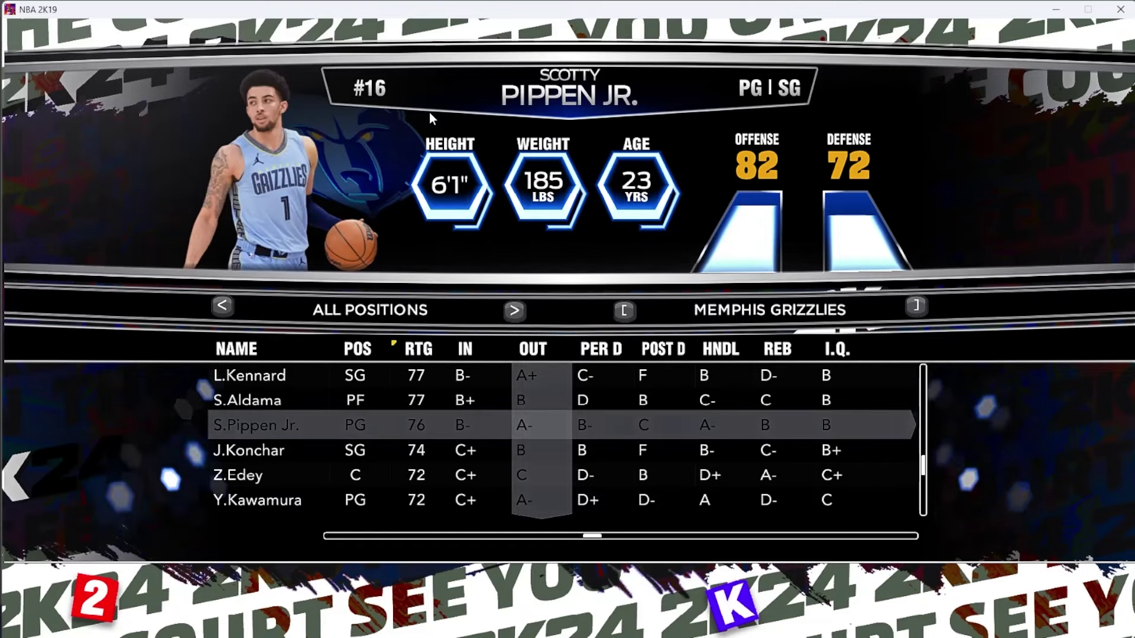
Drag the Zach edey cutout back left and down toward the canvas centre
key(alt+Tab)
drag(661, 295, 501, 322)
key(alt+Tab)
key(alt+Tab)
Hide the Group 1 background layer and bring up Save As for the portrait
click(981, 179)
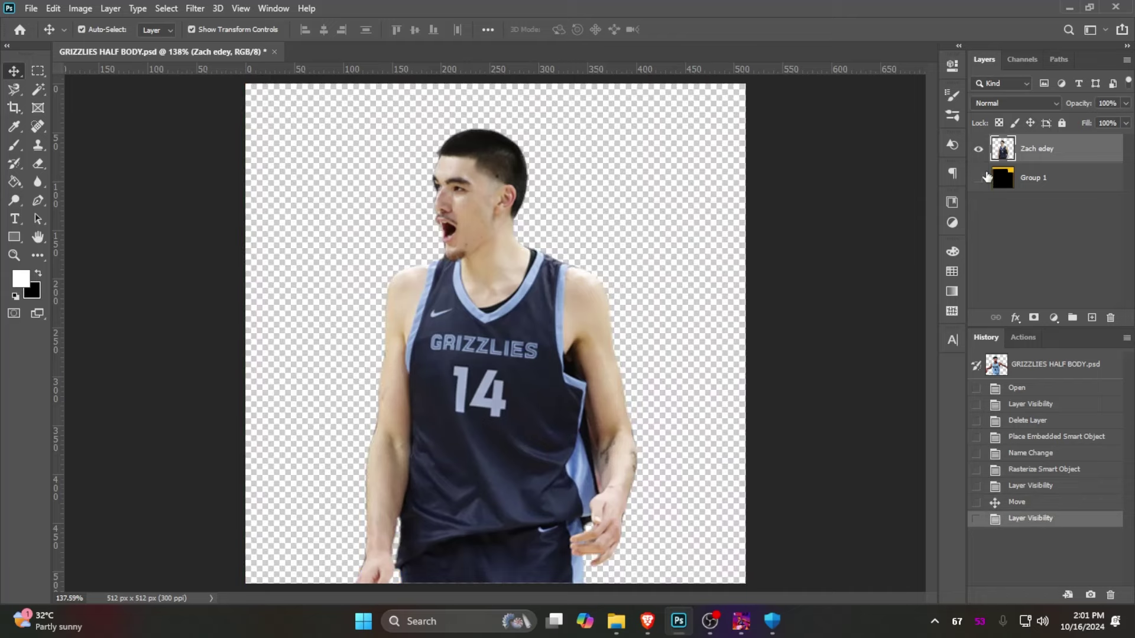
scroll(485, 335, down, 1)
scroll(484, 336, up, 1)
key(ctrl+shift+s)
Launch RED Modding Center and open the BOG2K 2025 ROSTER EX.ROS roster
click(363, 621)
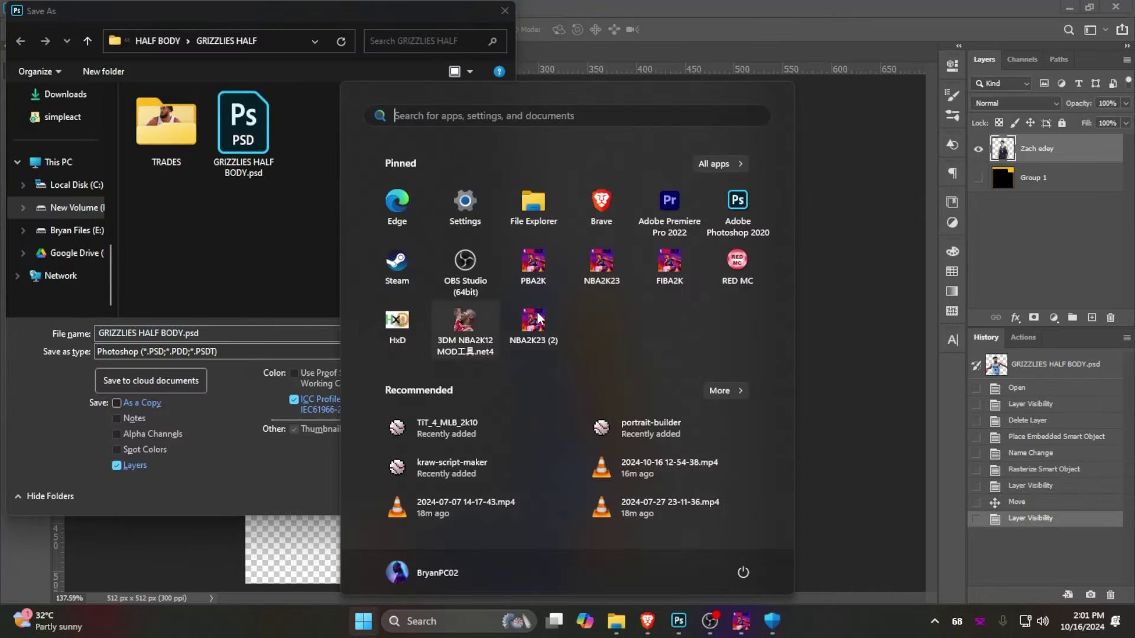
click(739, 266)
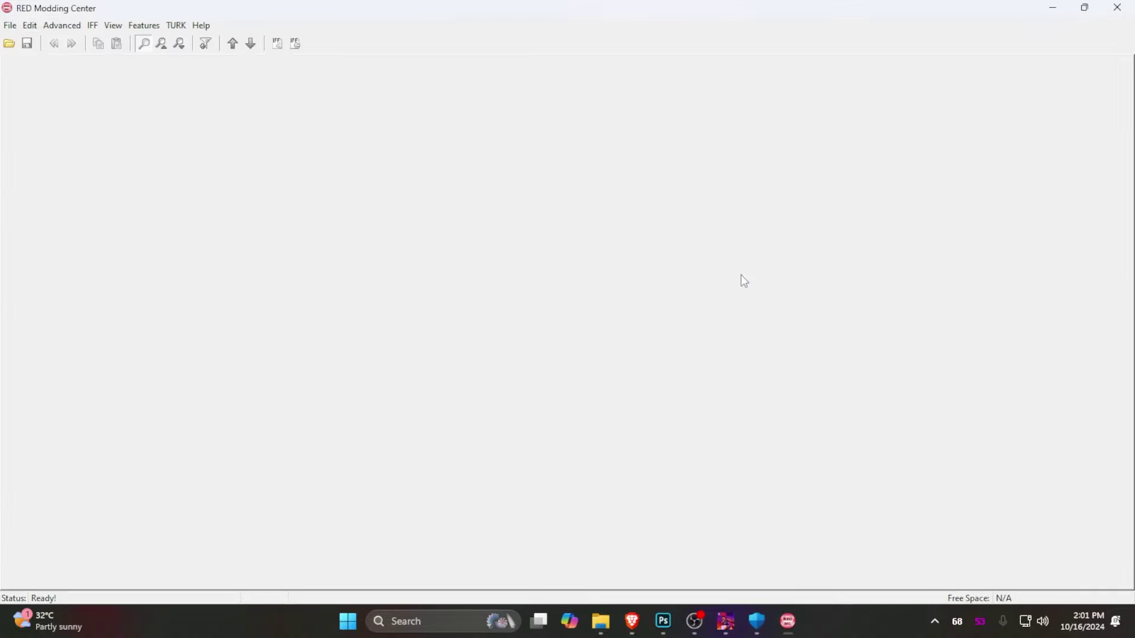
click(10, 26)
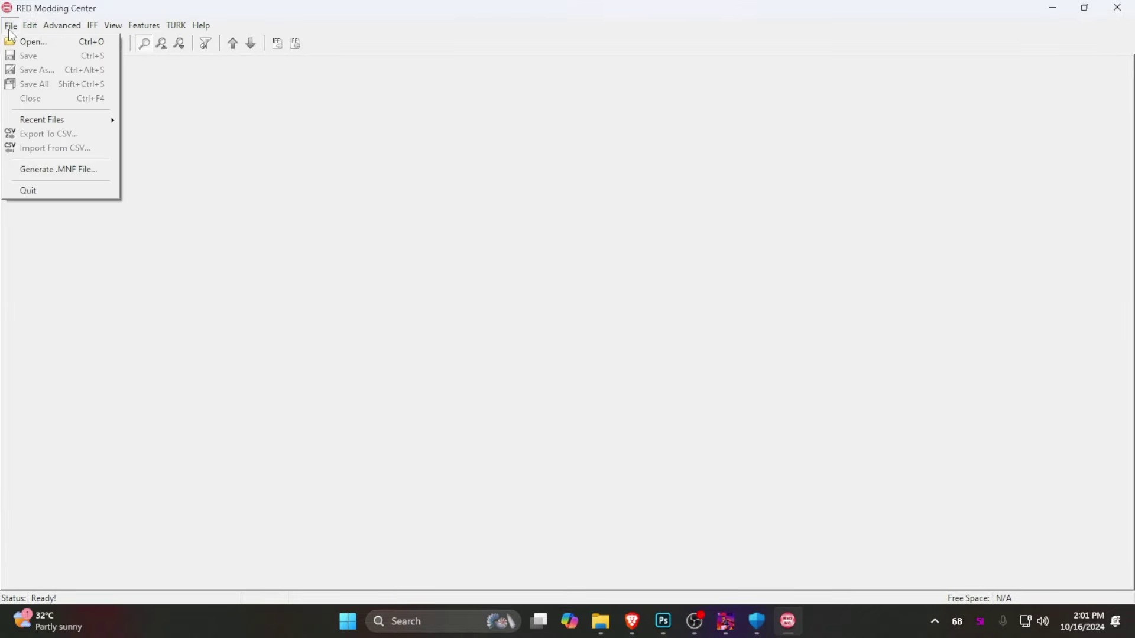
click(22, 43)
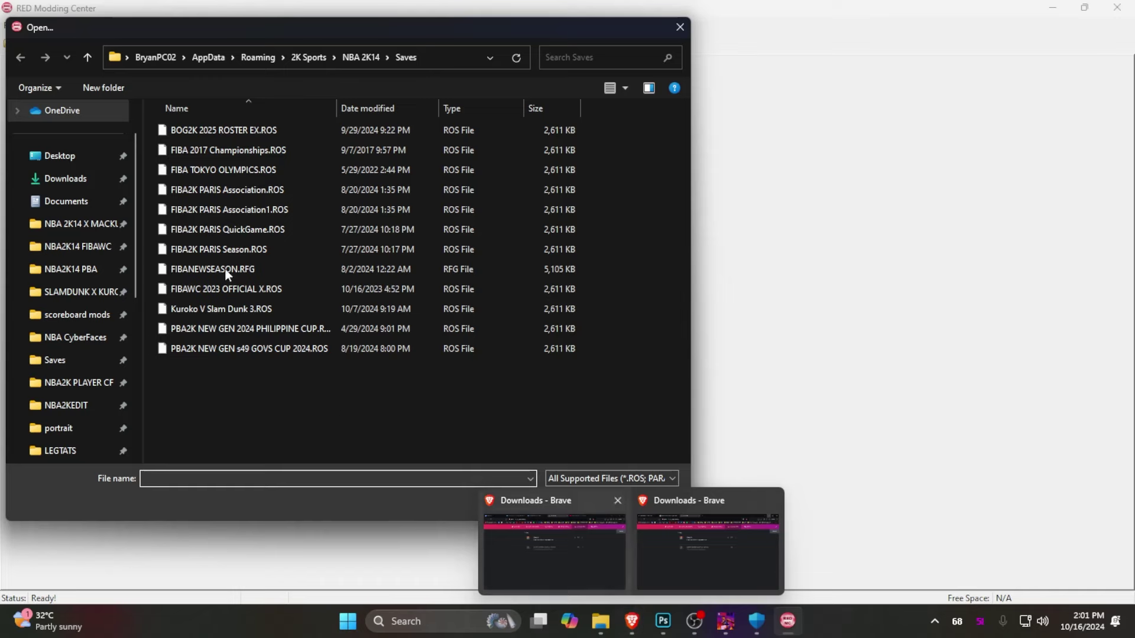
double_click(228, 131)
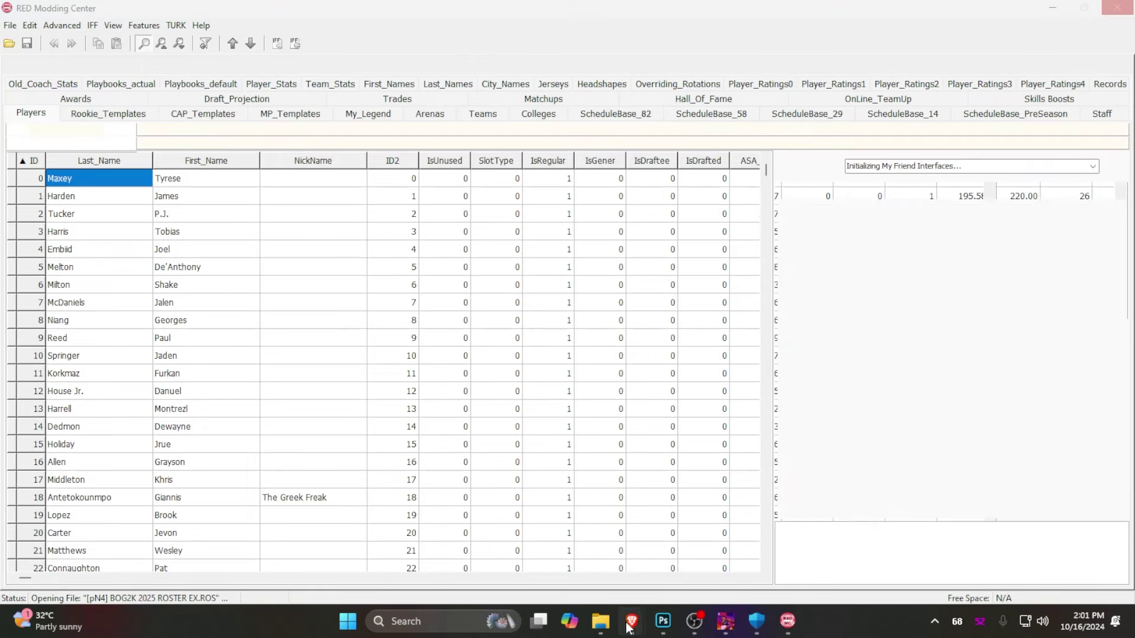
mouse_move(632, 621)
click(696, 559)
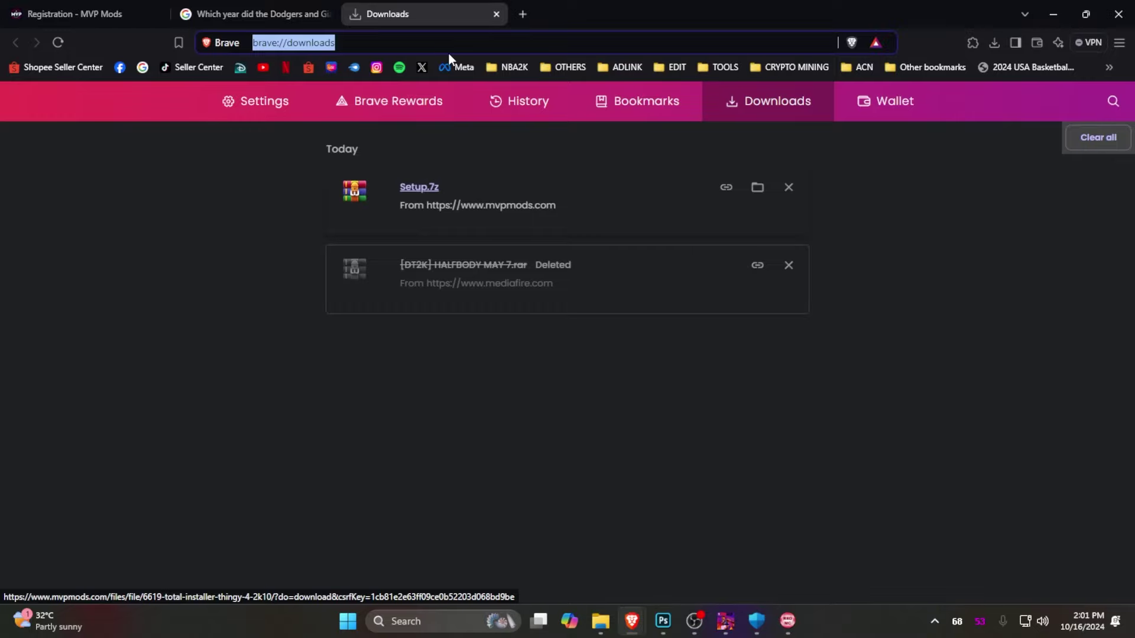
Search Google for 'zach edey' and browse the image results
text(edey)
text(ac)
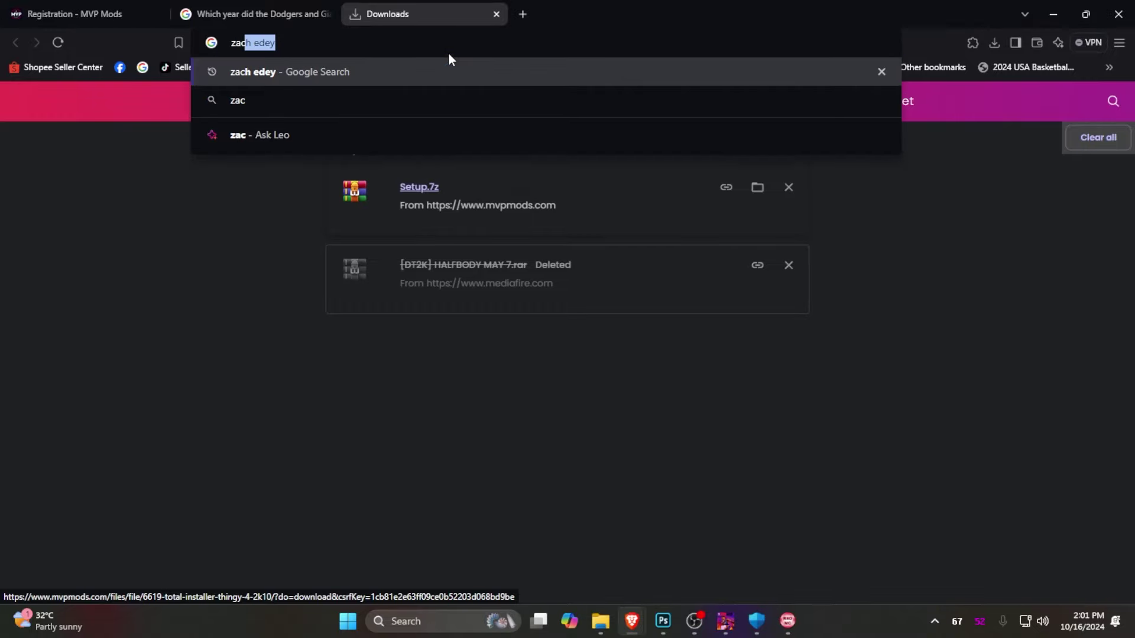
key(Return)
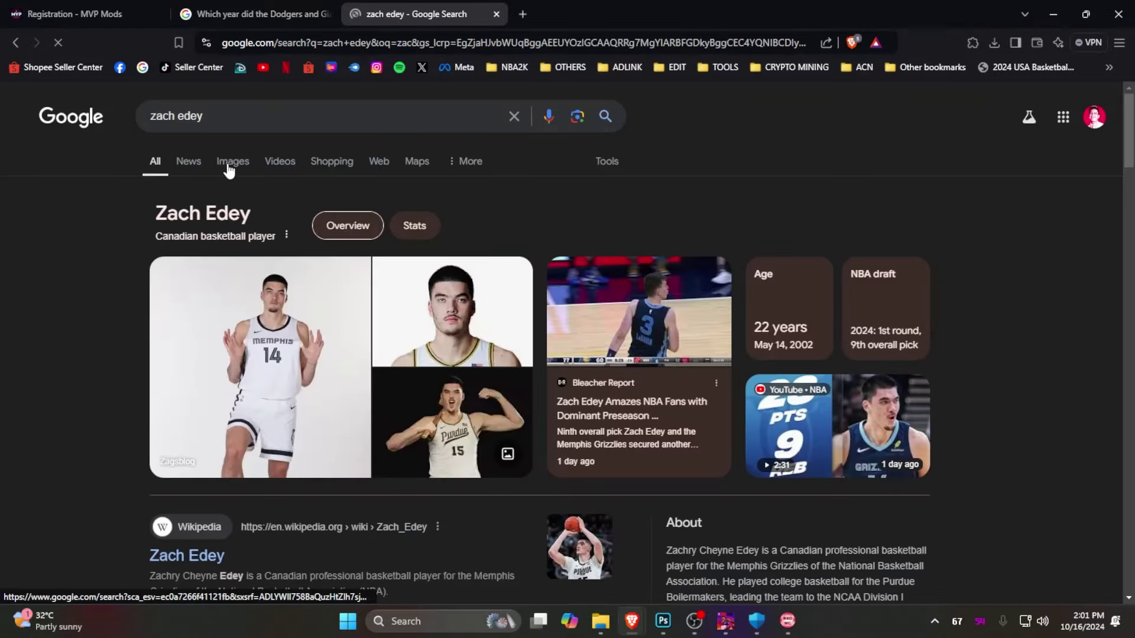
click(223, 172)
scroll(748, 448, down, 10)
scroll(748, 447, down, 10)
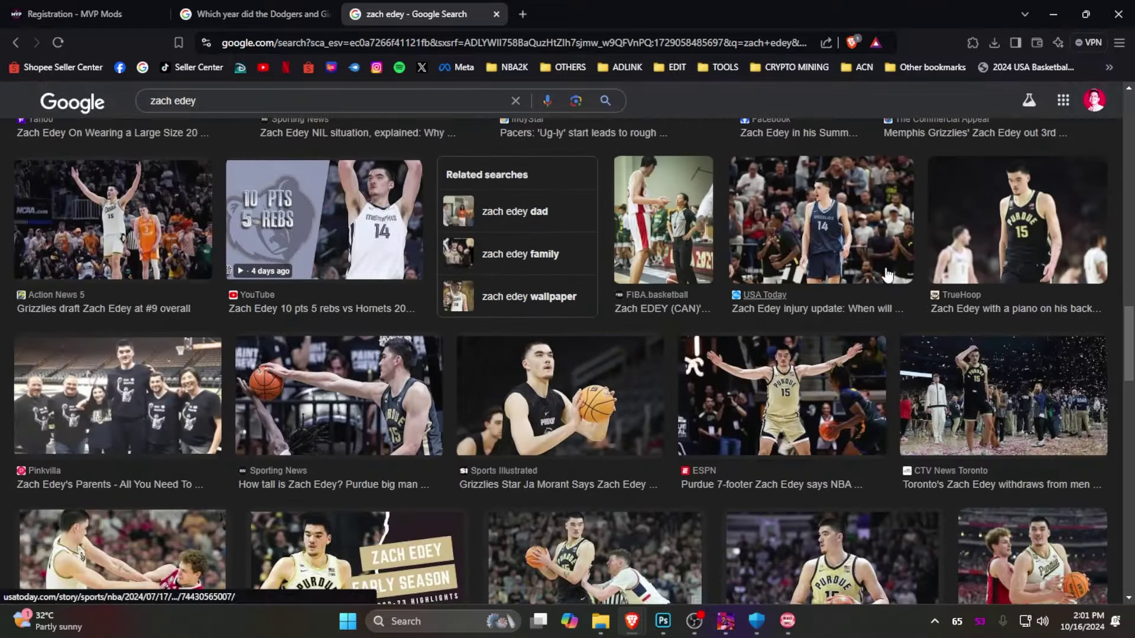
Copy the USA Today Grizzlies photo of Zach Edey, then return to Photoshop cancelling Save As
click(880, 230)
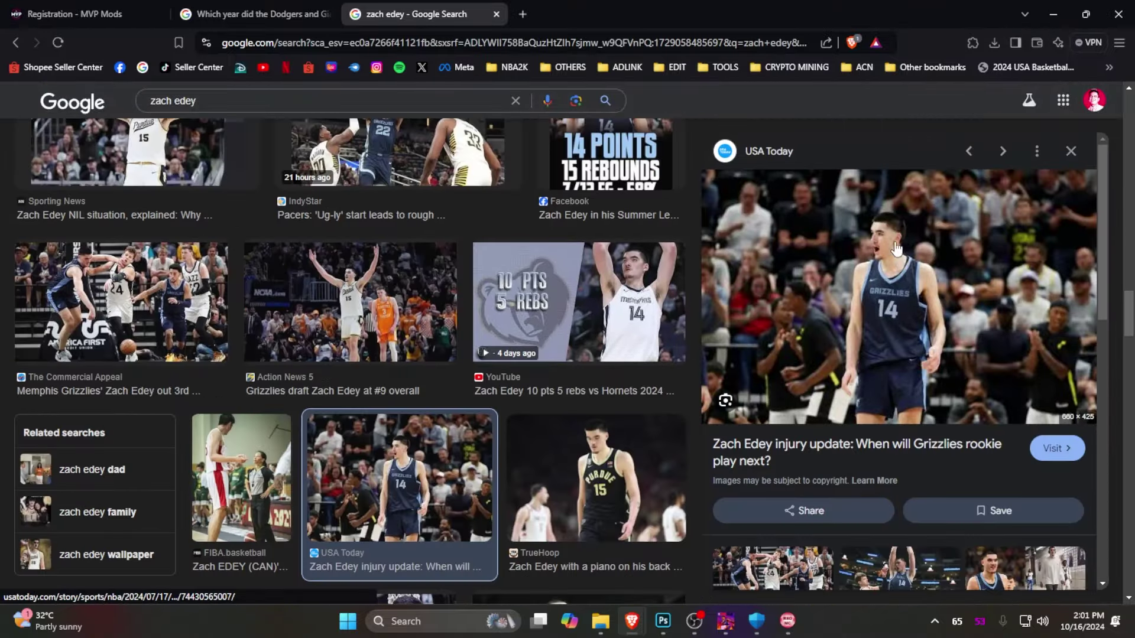
right_click(923, 247)
click(951, 497)
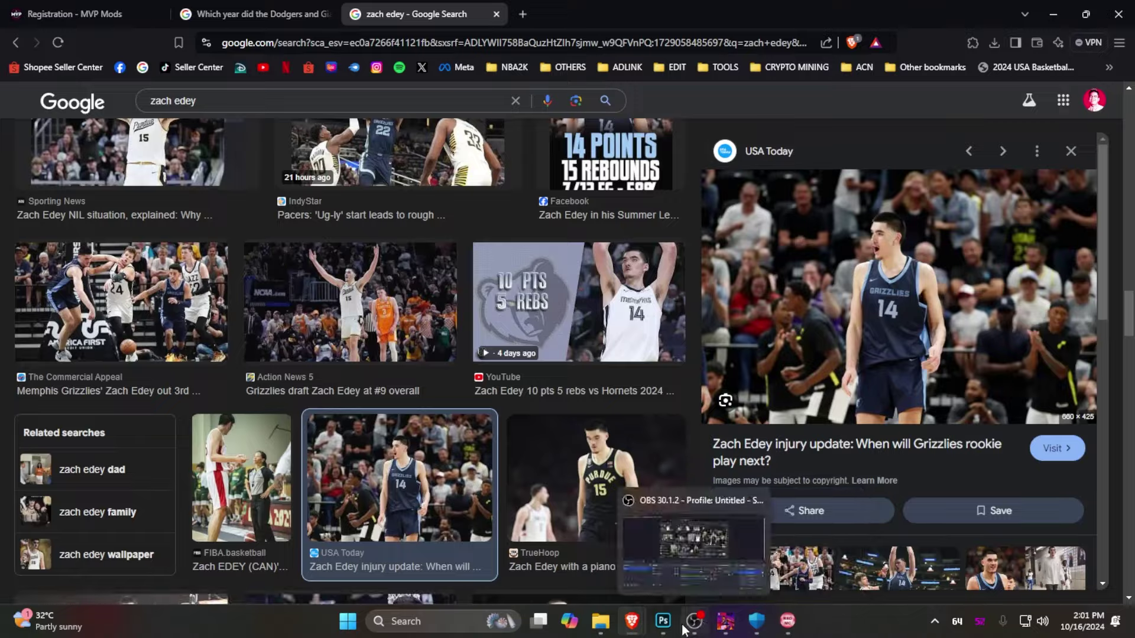
click(662, 620)
click(458, 494)
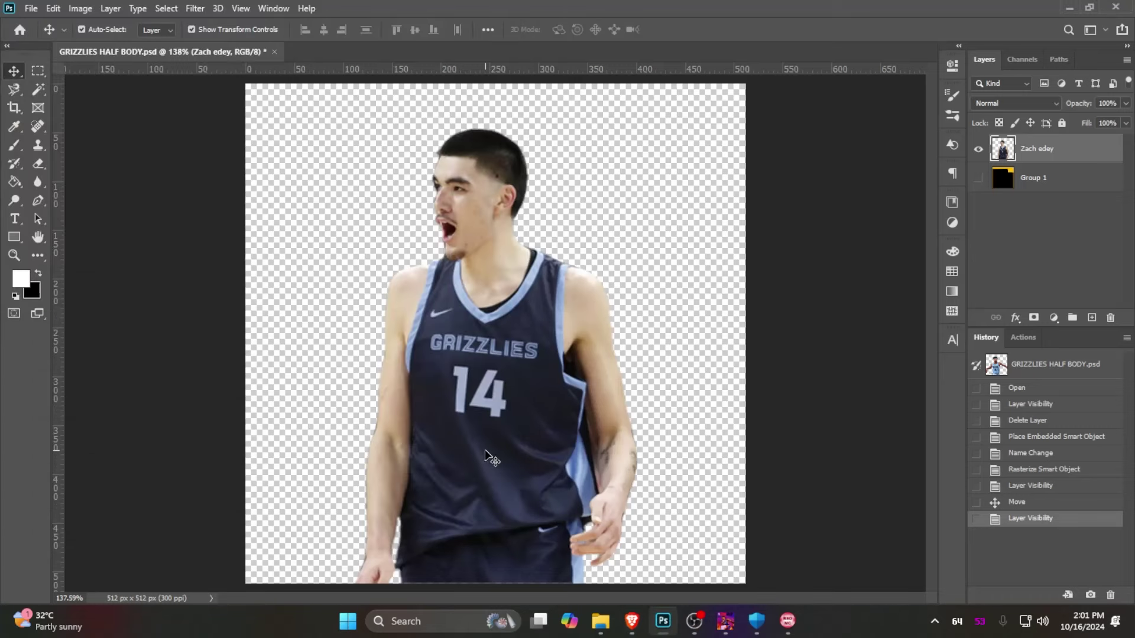
Undo the pasted USA Today crowd photo so only the Zach Edey cutout remains
key(ctrl+v)
drag(702, 404, 741, 371)
key(ctrl+z)
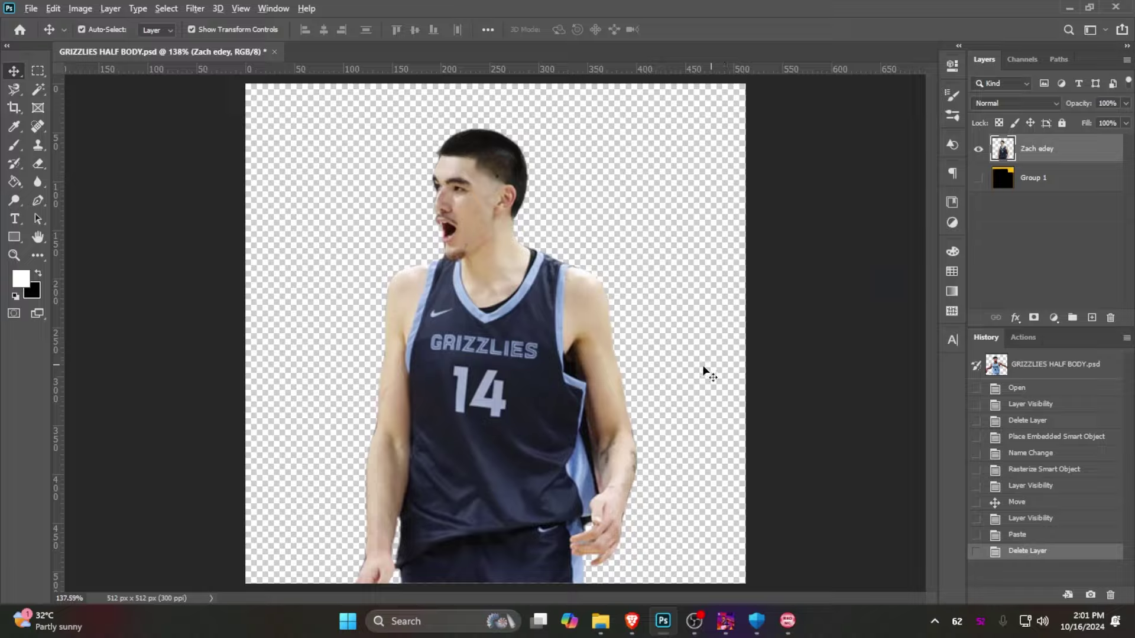
Bring up RED Modding Center's Players table and dismiss the Script Error dialog
click(632, 620)
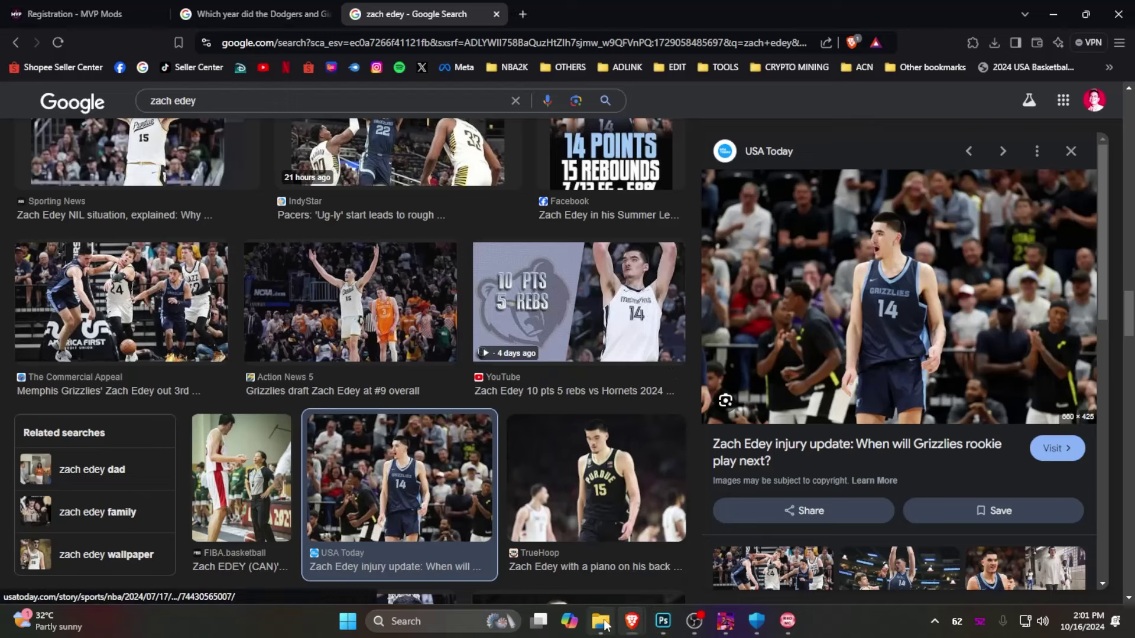
click(789, 616)
click(578, 390)
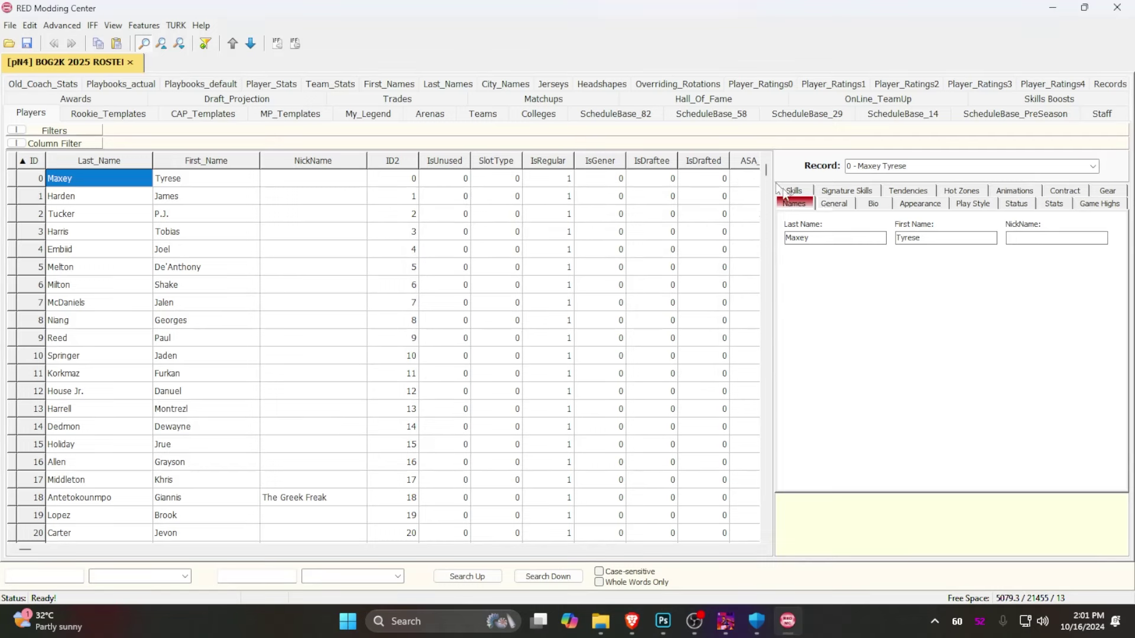
Search the players table for 'zach' in the first_Name column
drag(766, 172, 778, 266)
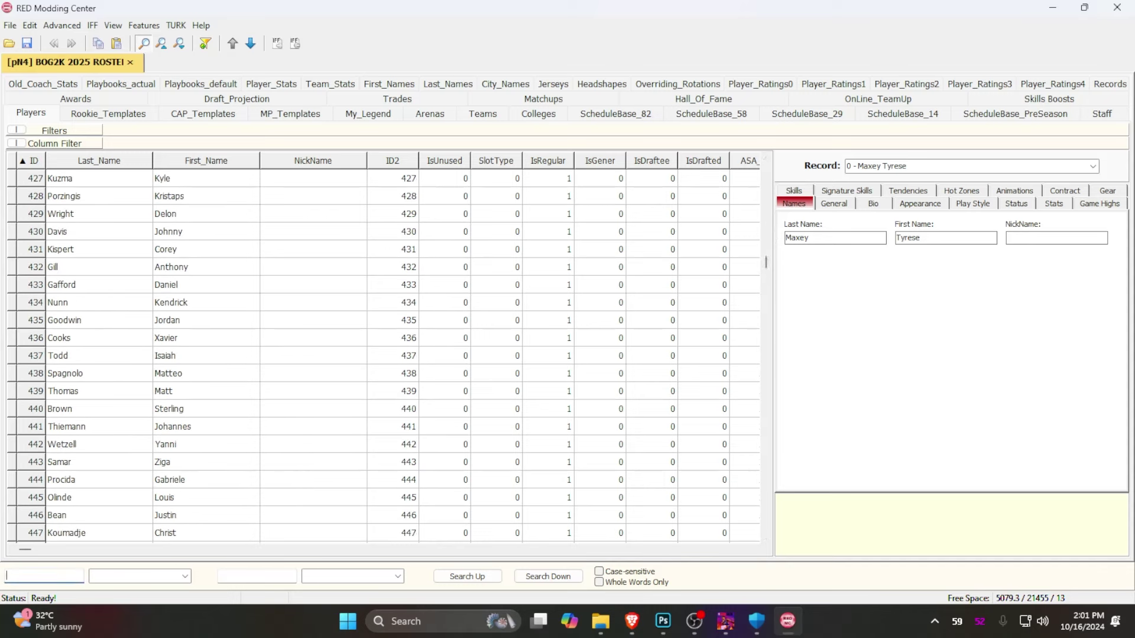
text(zach)
click(137, 576)
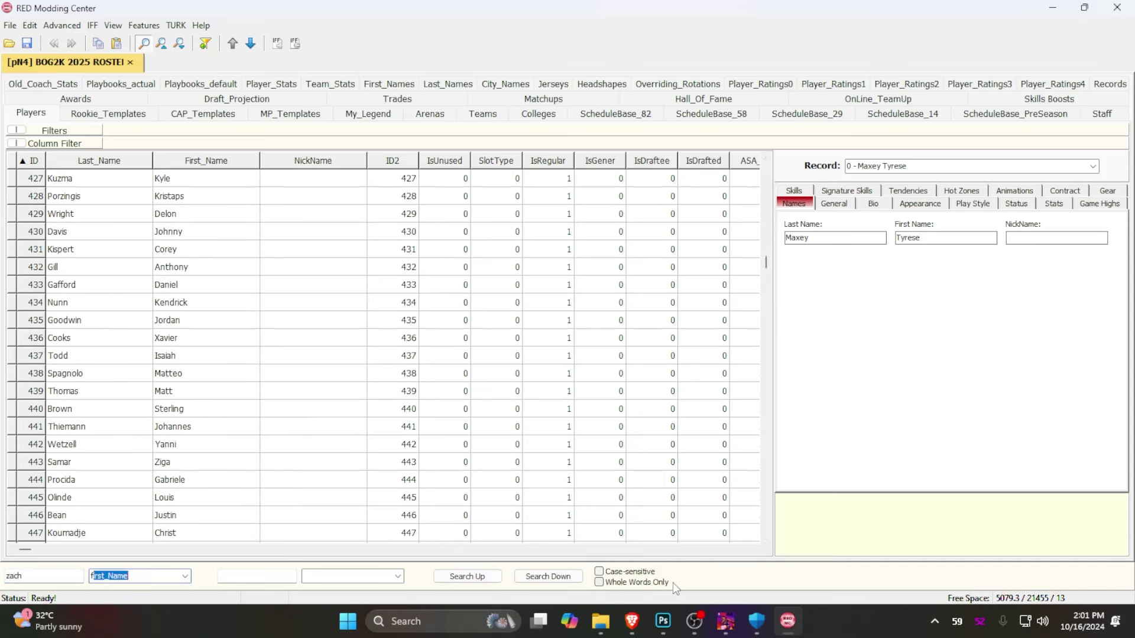
click(548, 576)
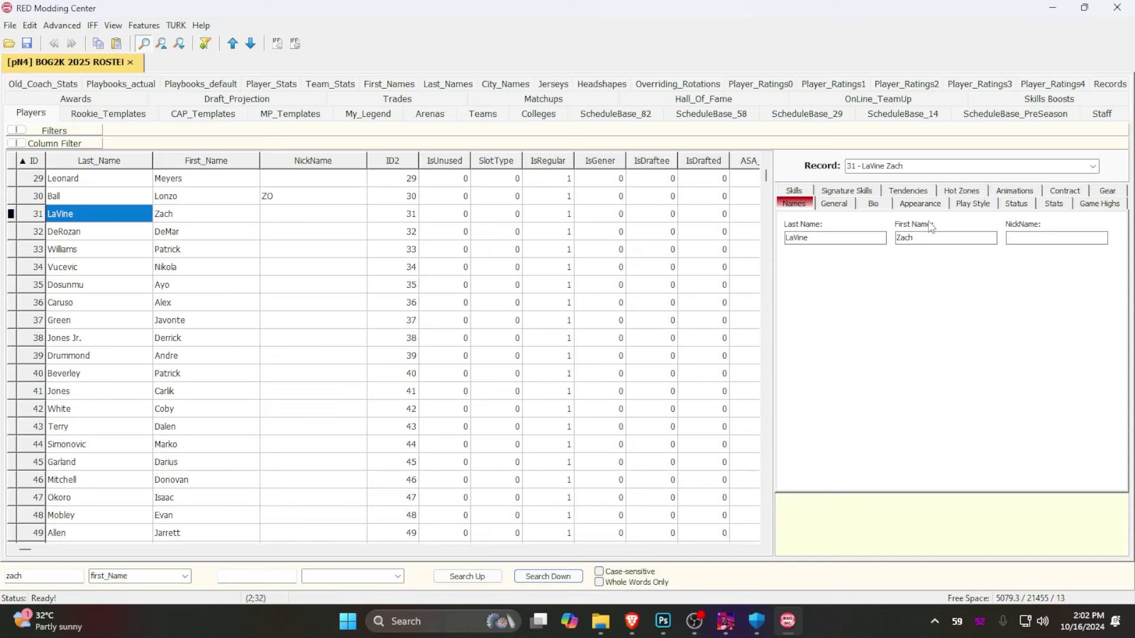
click(143, 26)
mouse_move(110, 27)
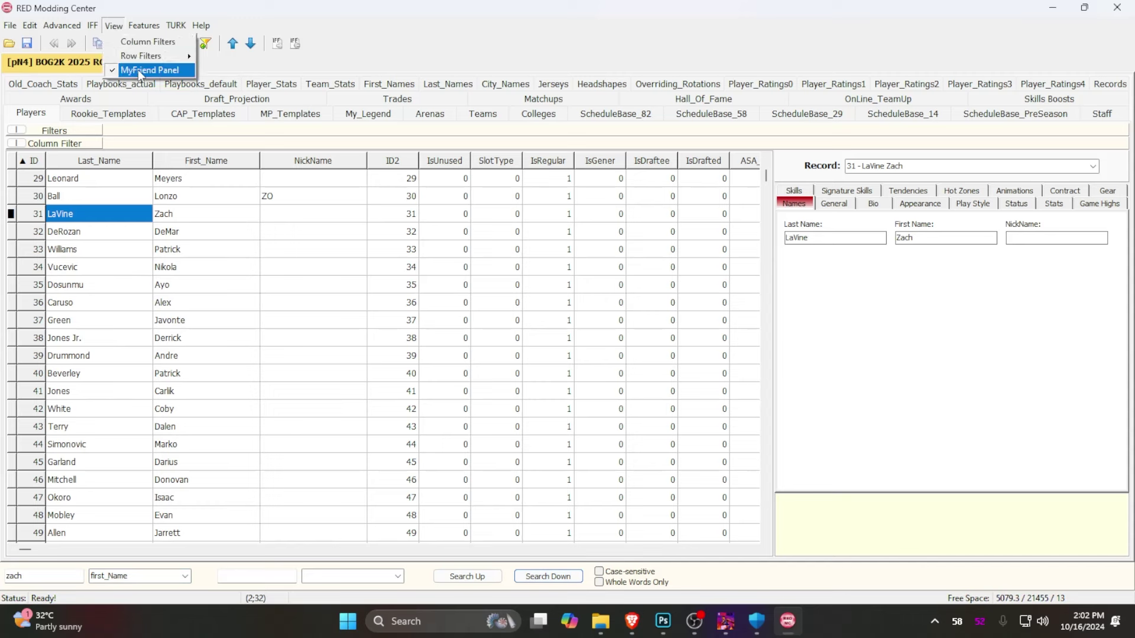
click(175, 214)
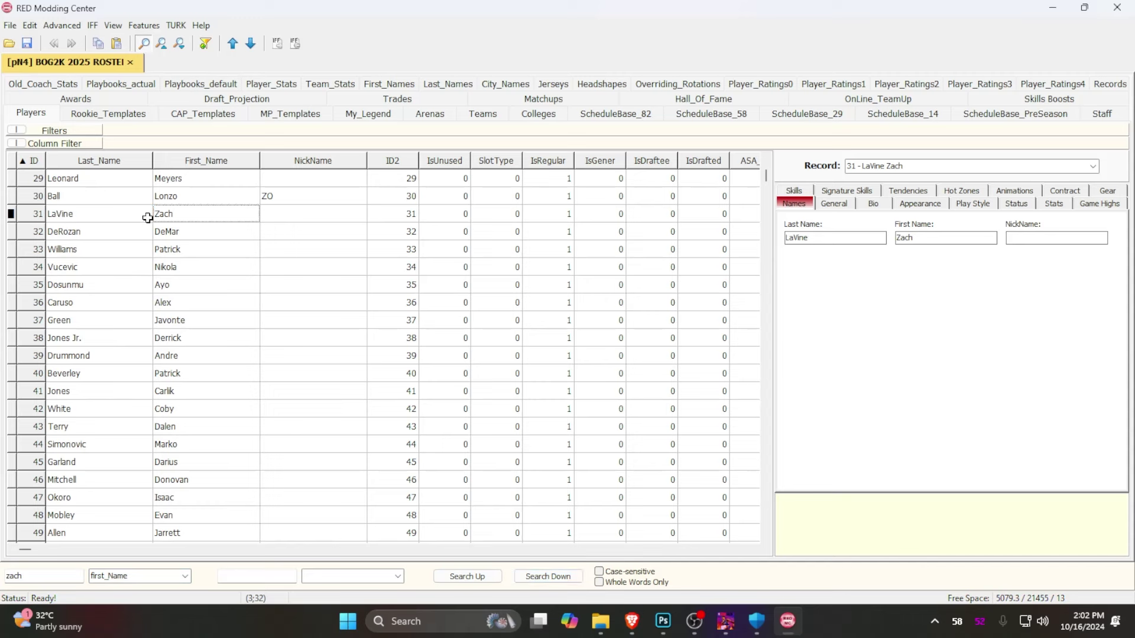
Step to Edey Zach's record 1254 and select his Appearance Portrait ID 19821
click(554, 577)
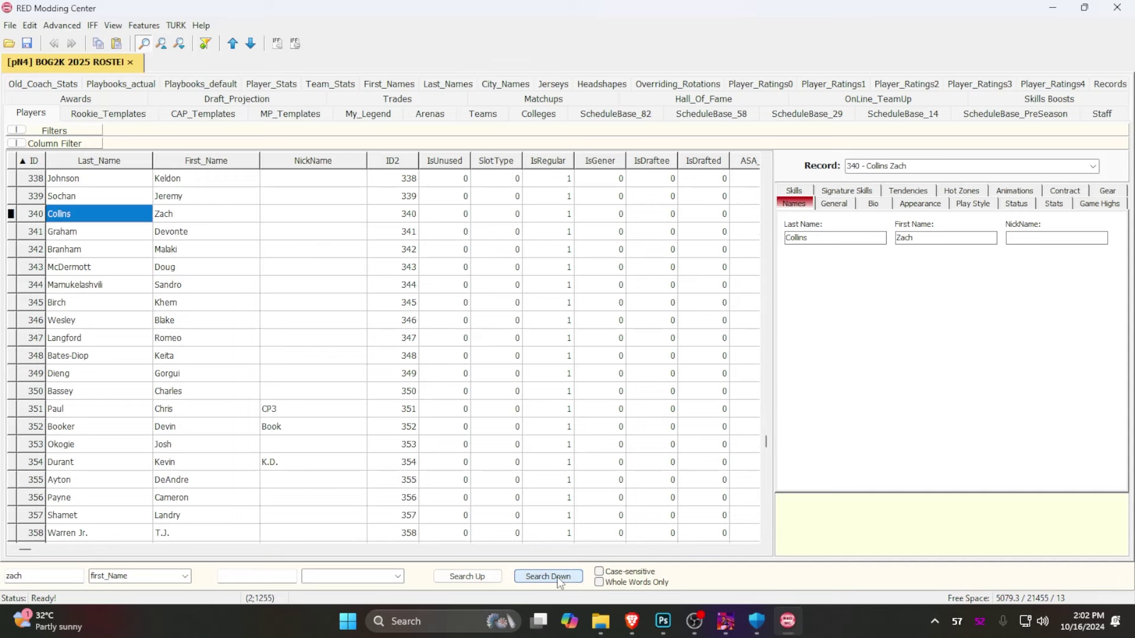
click(558, 578)
click(919, 204)
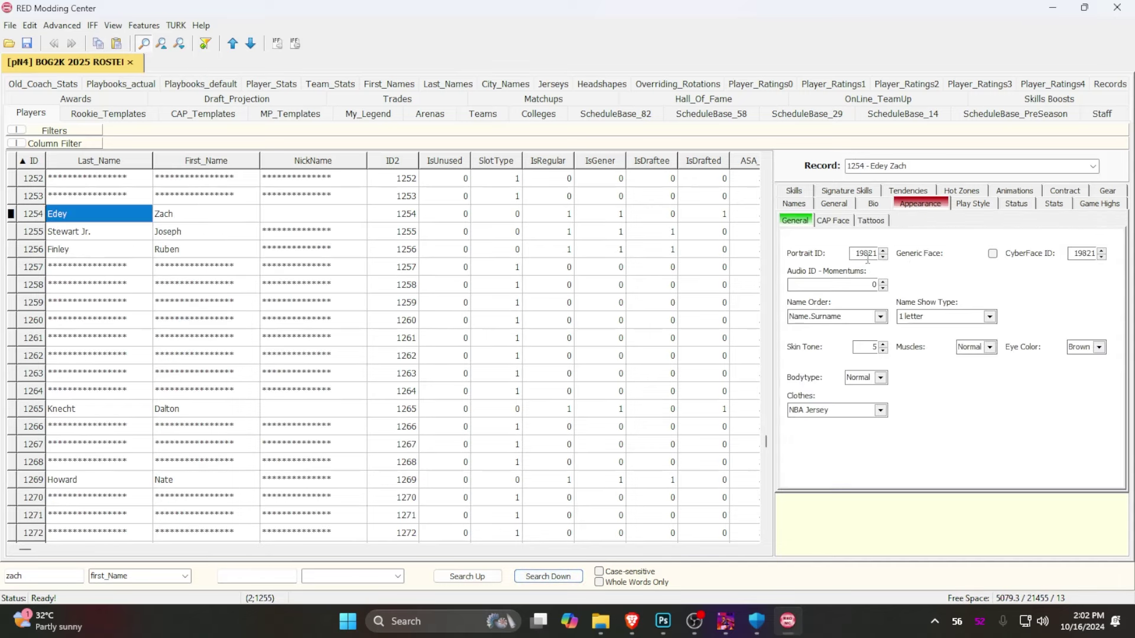
double_click(867, 255)
Save a PNG copy of the Zach Edey cutout named 19821 in GRIZZLIES HALF
click(662, 620)
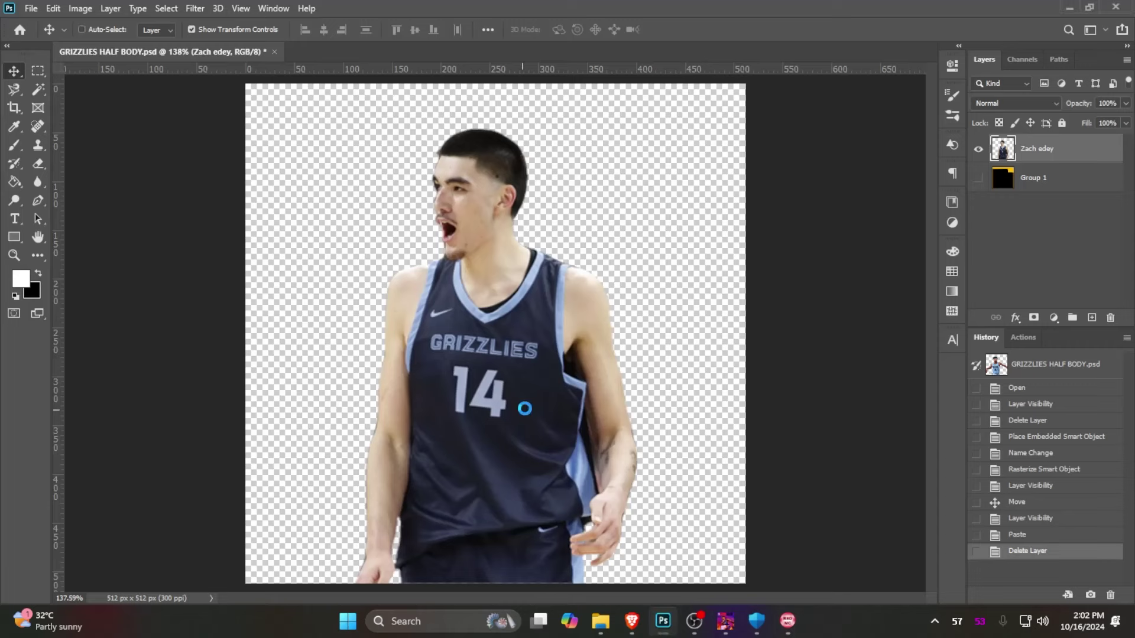
key(ctrl+shift+s)
key(ctrl+v)
click(207, 354)
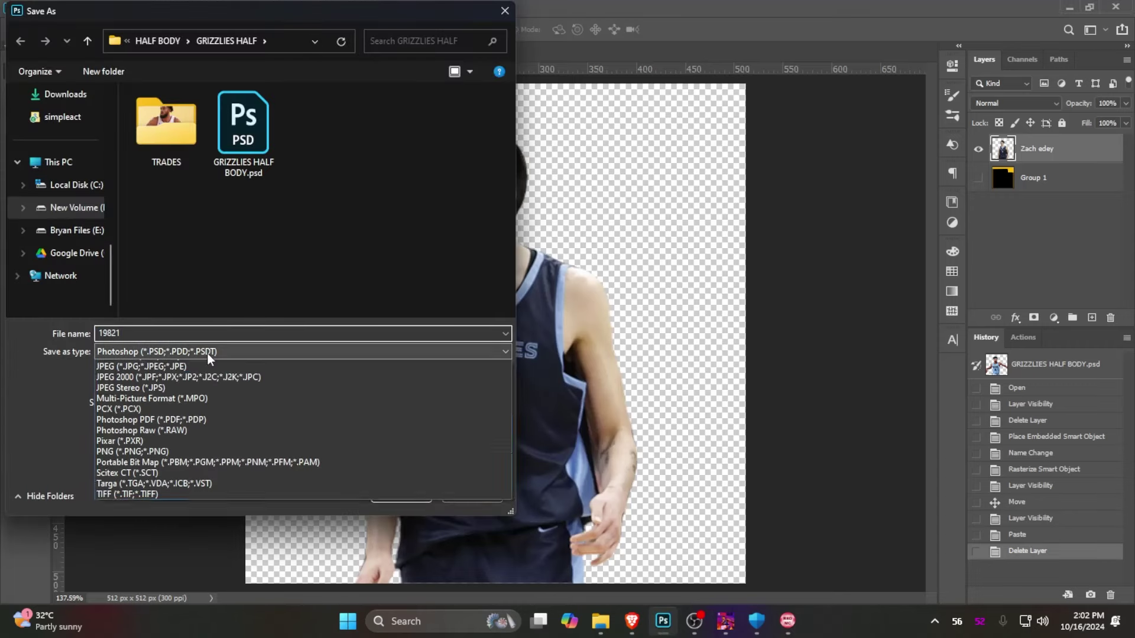
click(133, 557)
double_click(153, 334)
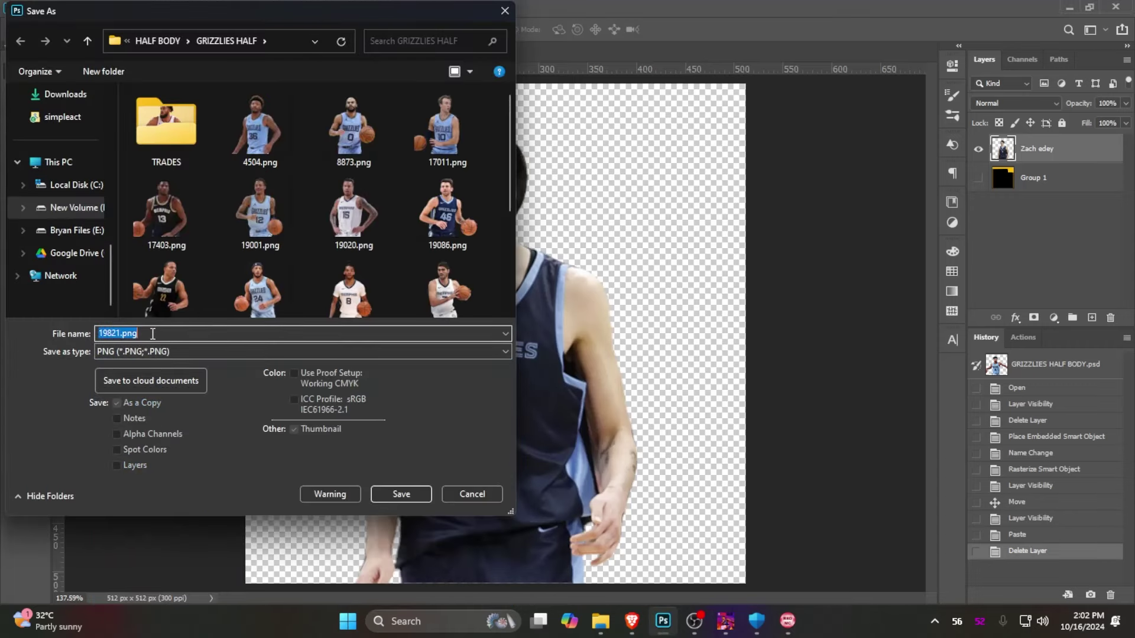
key(Return)
click(630, 194)
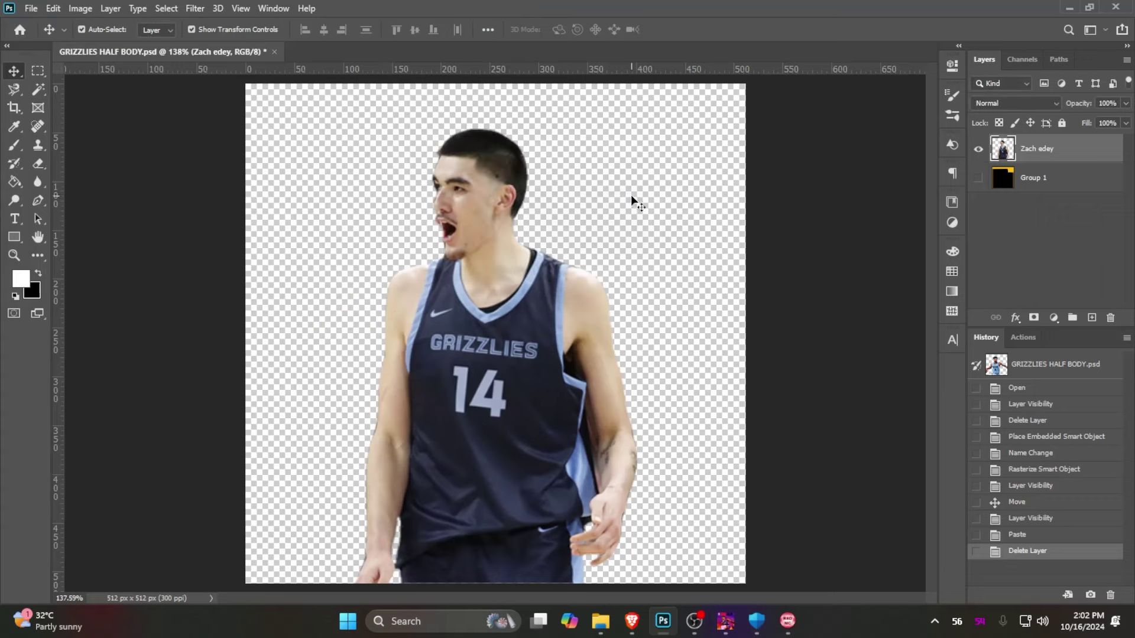
Save the cutout again as PNG with file name 1982, then minimize Photoshop
key(ctrl+shift+s)
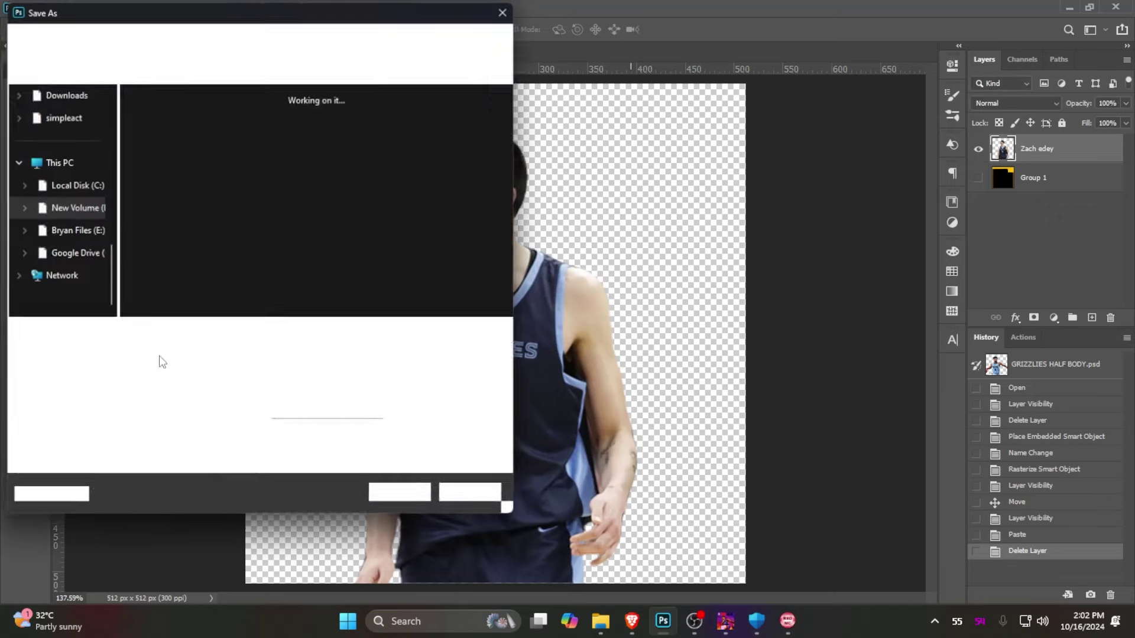
click(160, 352)
click(157, 558)
double_click(213, 334)
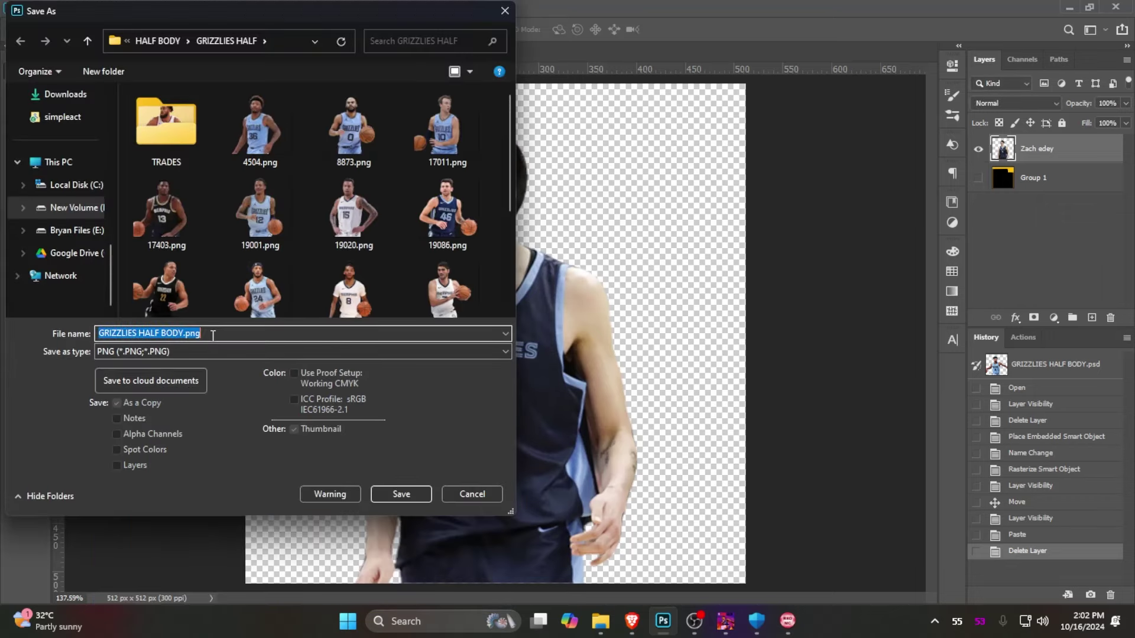
text(19821)
key(Return)
key(Return)
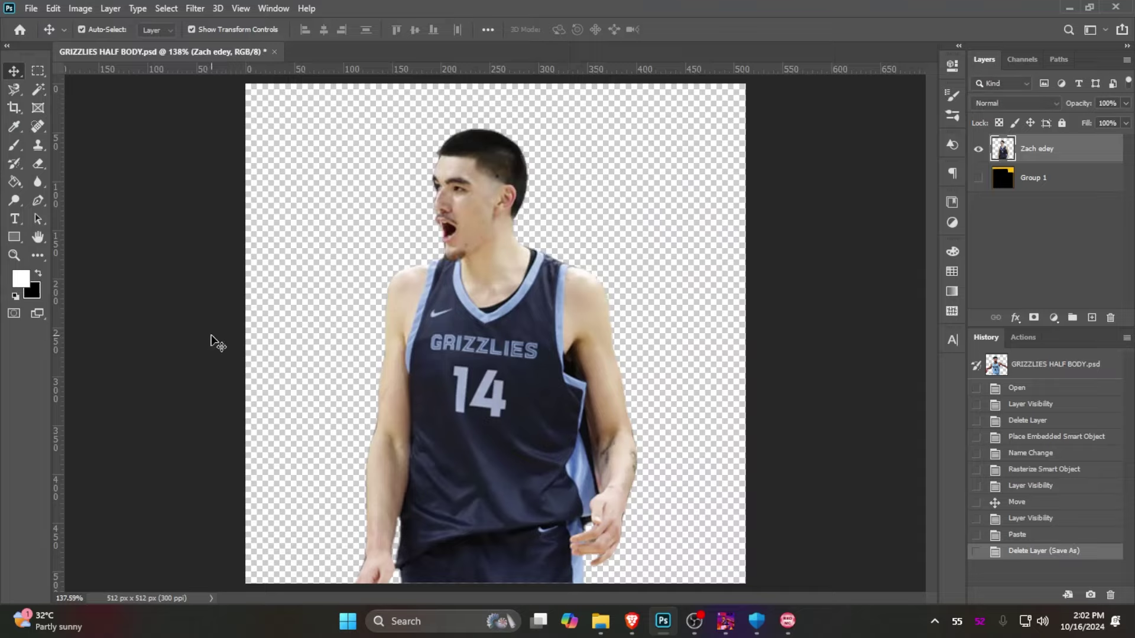
click(1081, 5)
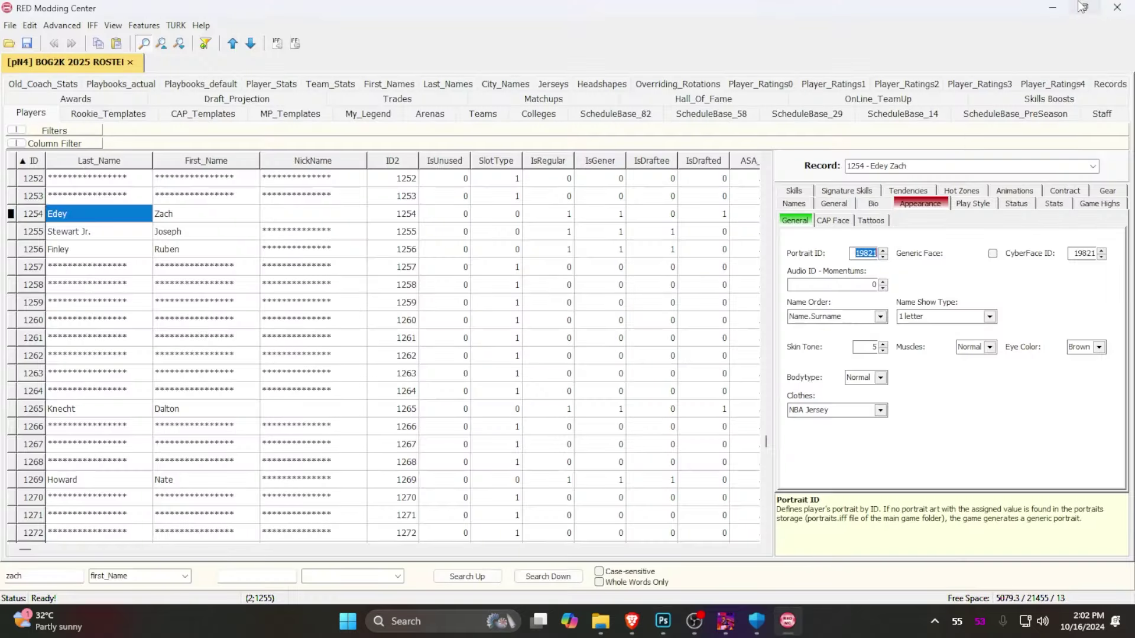
Minimize RED Modding Center, the browser and the game window to clear the desktop
click(1053, 13)
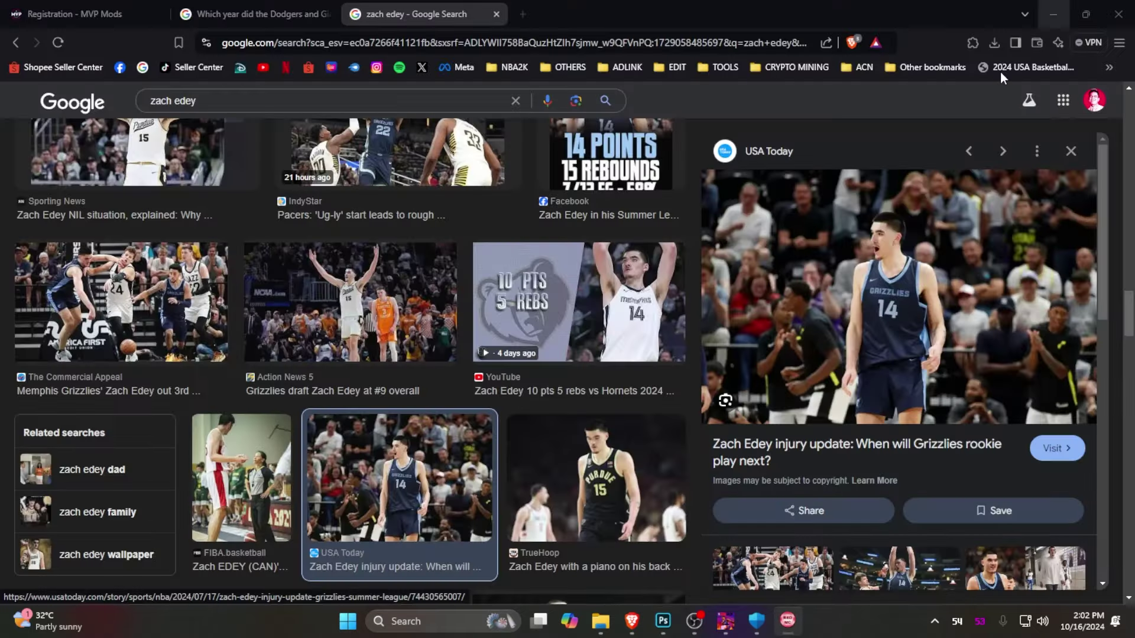
click(1051, 13)
key(Down)
key(Down)
click(1055, 9)
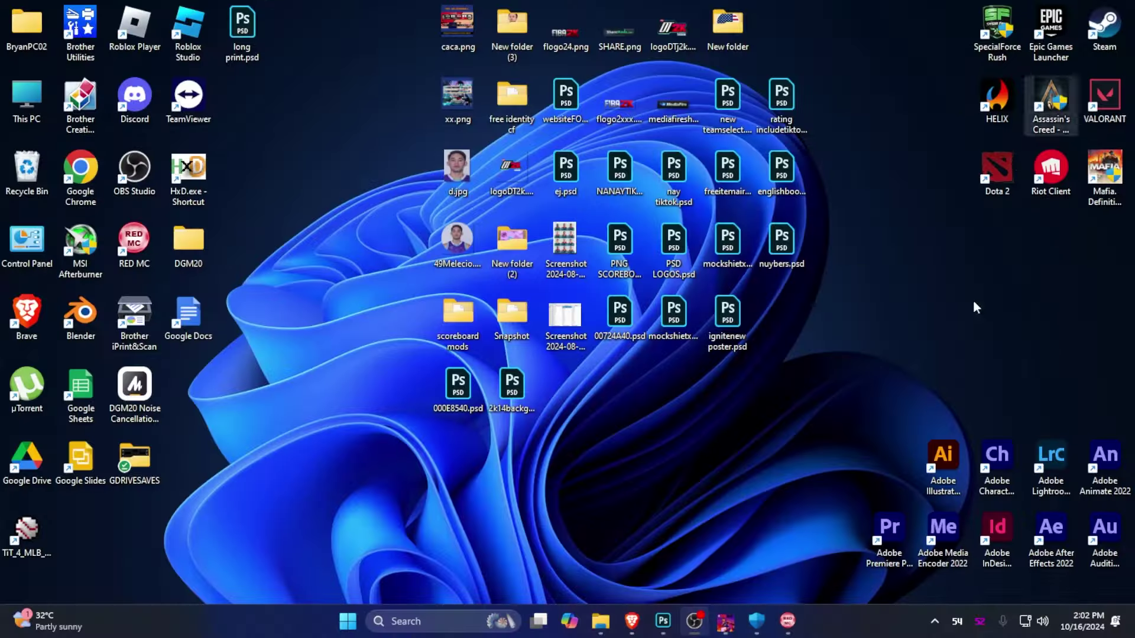
click(787, 620)
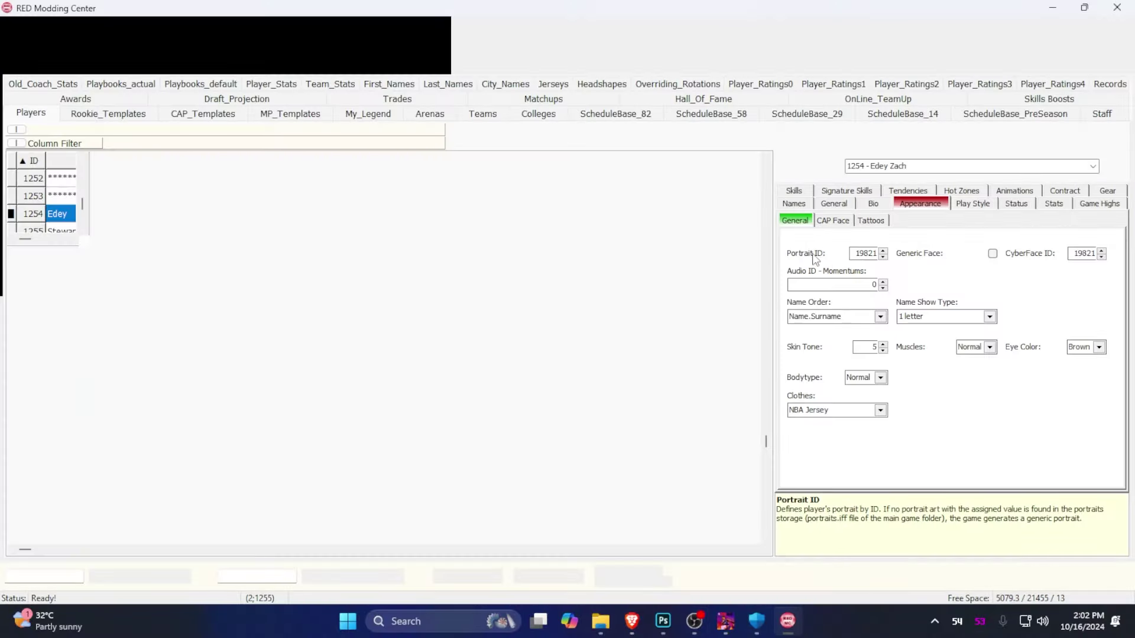
click(1052, 7)
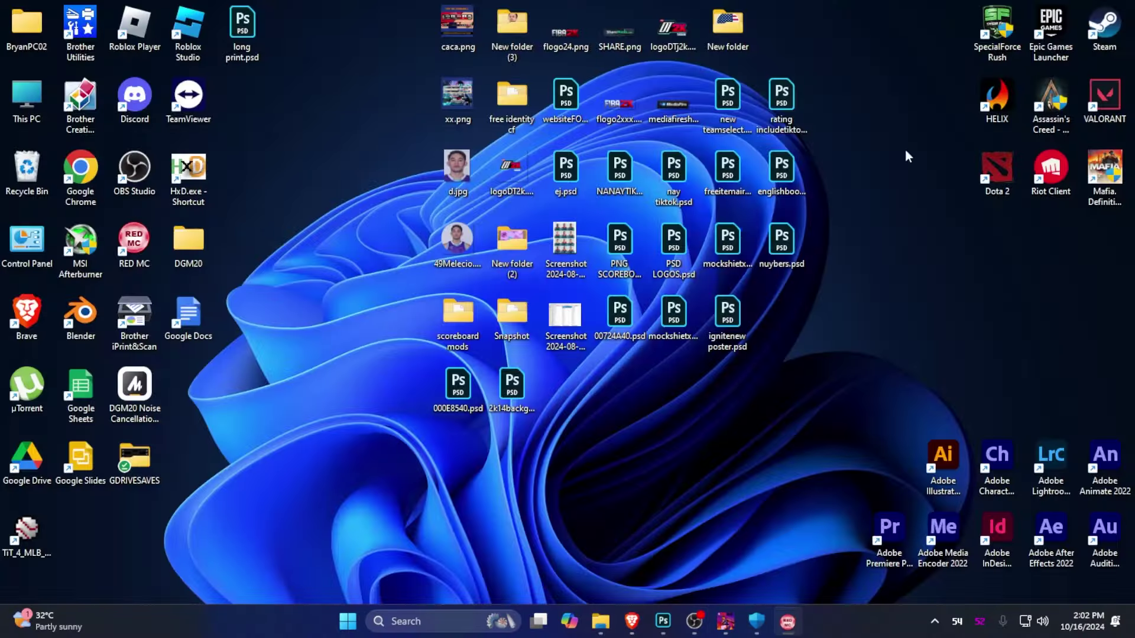
Create a new folder on the desktop and move it lower
right_click(300, 176)
mouse_move(367, 291)
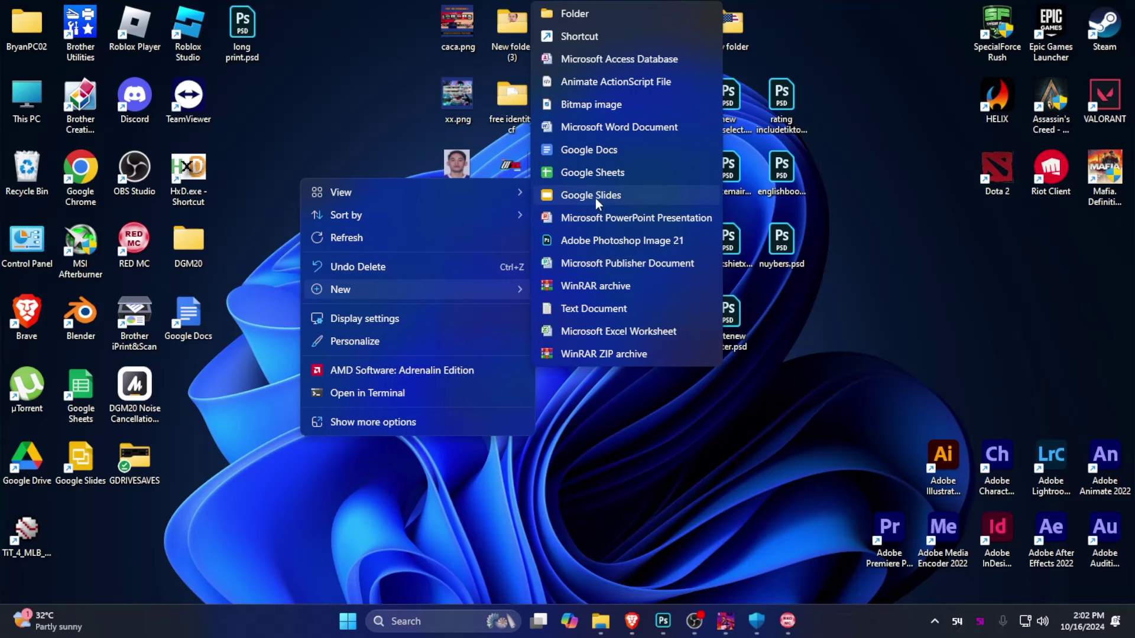
click(586, 13)
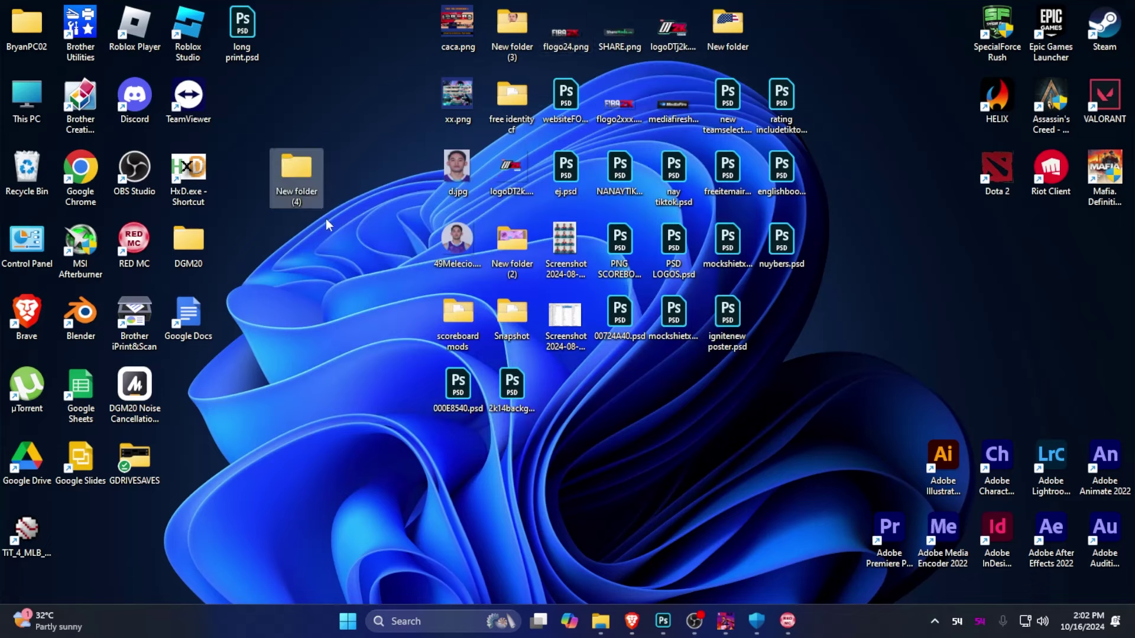
drag(321, 294, 321, 374)
Rename the new folder to Portrait Inserted, refresh the desktop, and open File Explorer
key(F2)
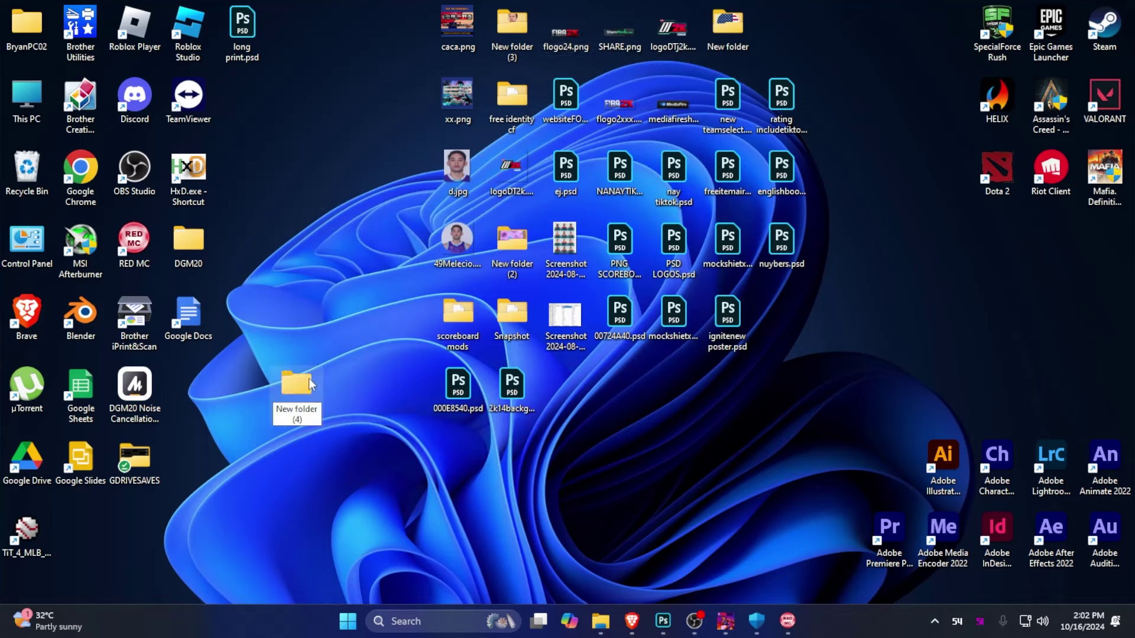
text(Portrai)
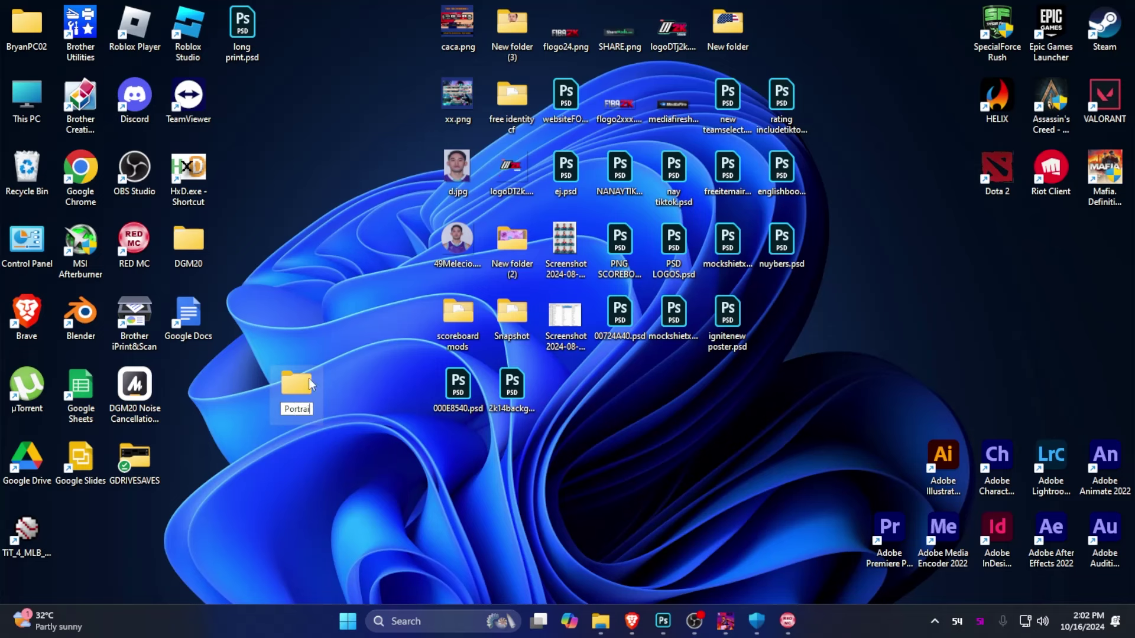
text(t Inserted)
key(Return)
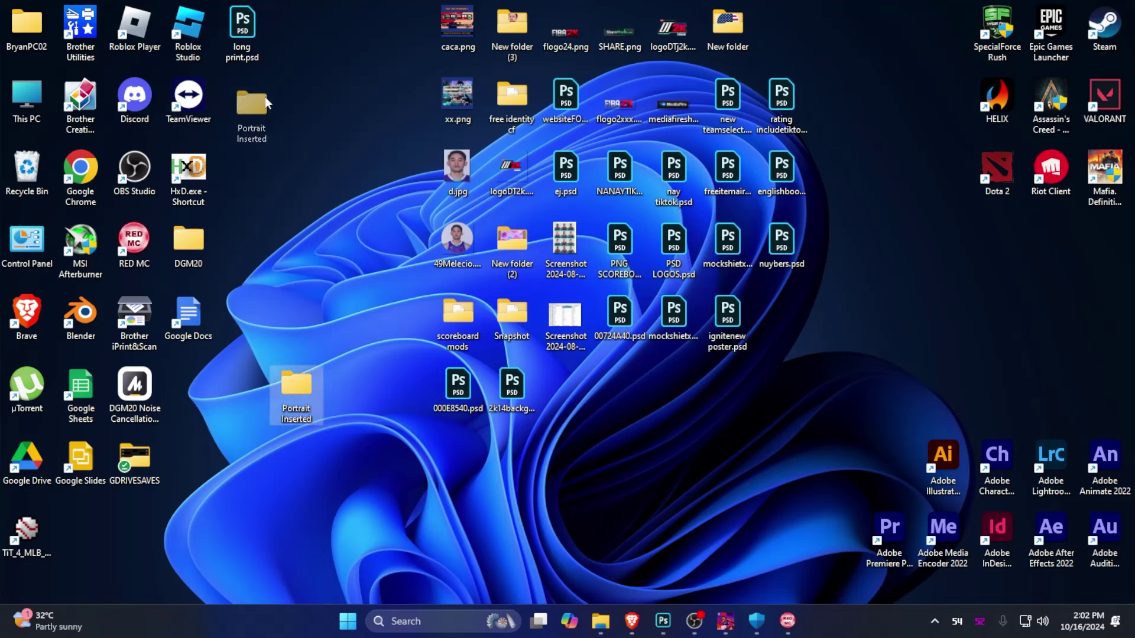
key(F5)
click(600, 621)
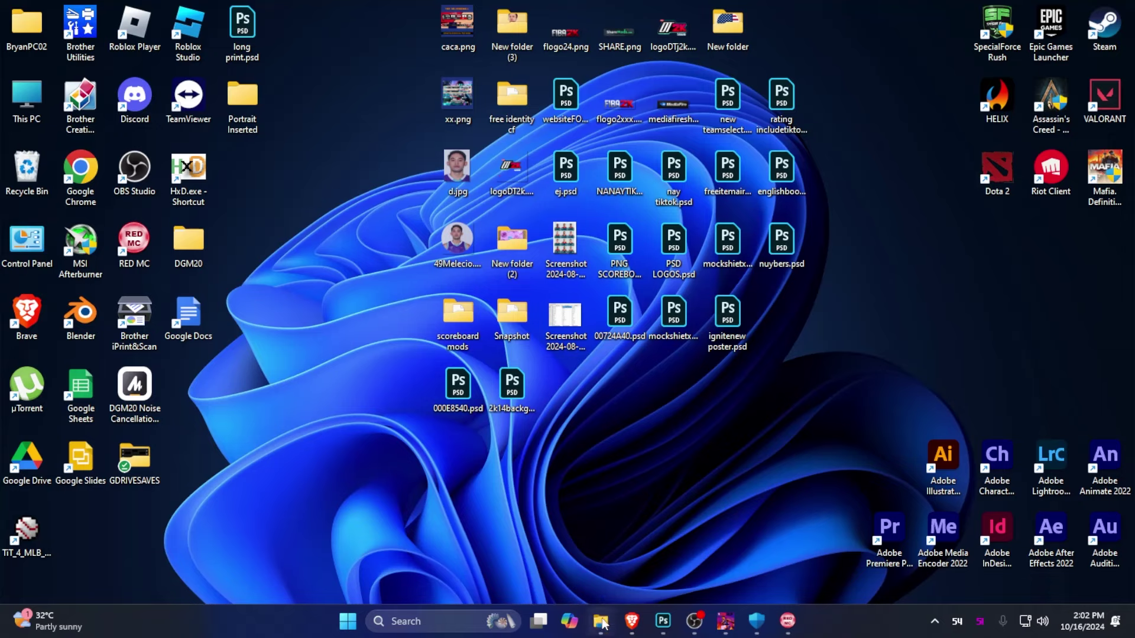
scroll(100, 378, down, 5)
Launch TiT_4_MLB_2k10.exe from D:\Total Installer Thingy for MLB 2k10
click(123, 478)
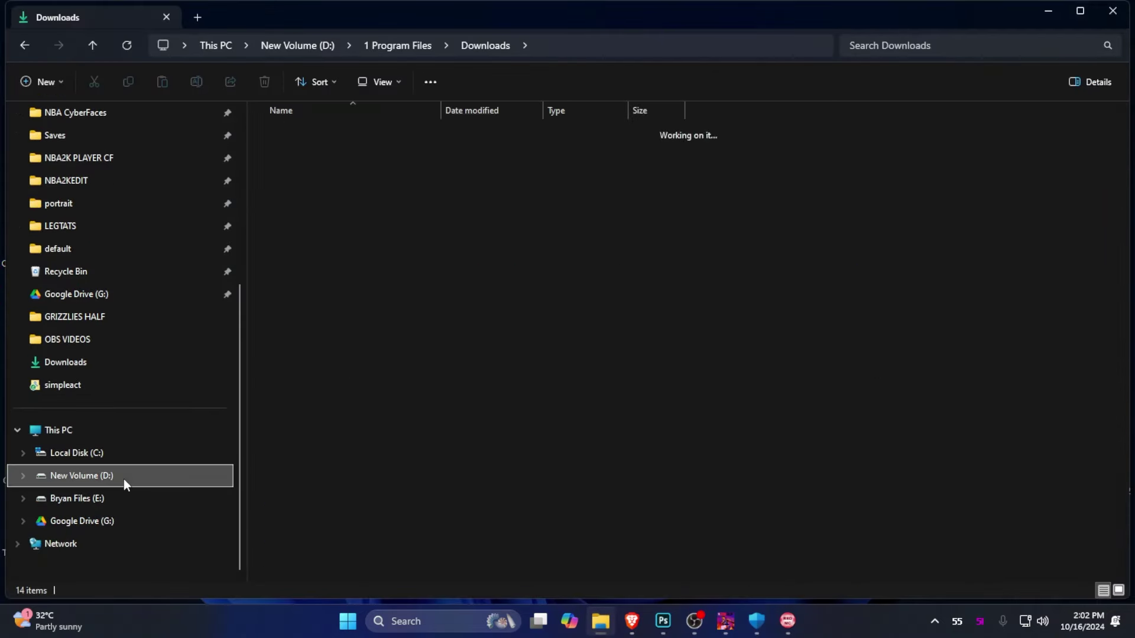
click(382, 370)
double_click(382, 370)
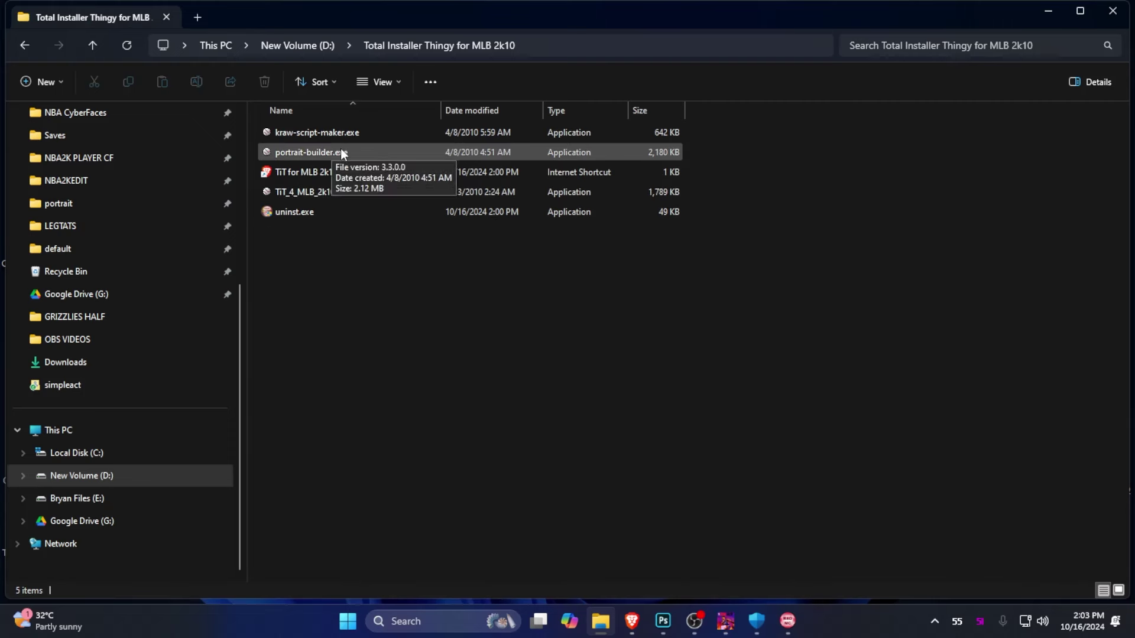
double_click(322, 193)
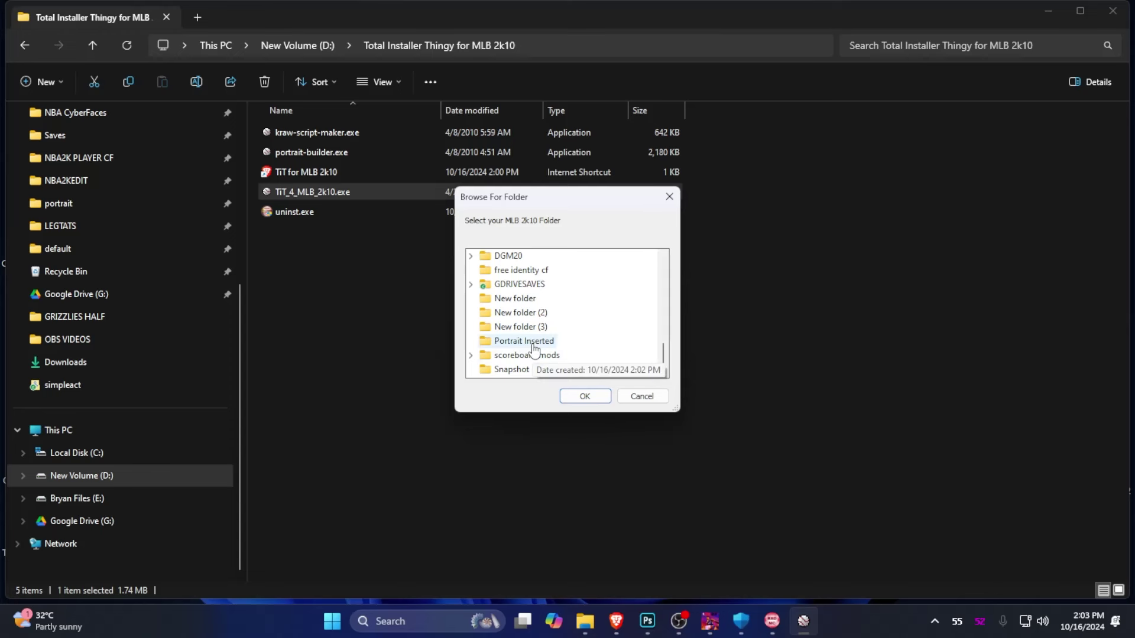
Set Portrait Inserted as the MLB 2k10 folder, then open the generated mlb-thingy.ini
click(523, 341)
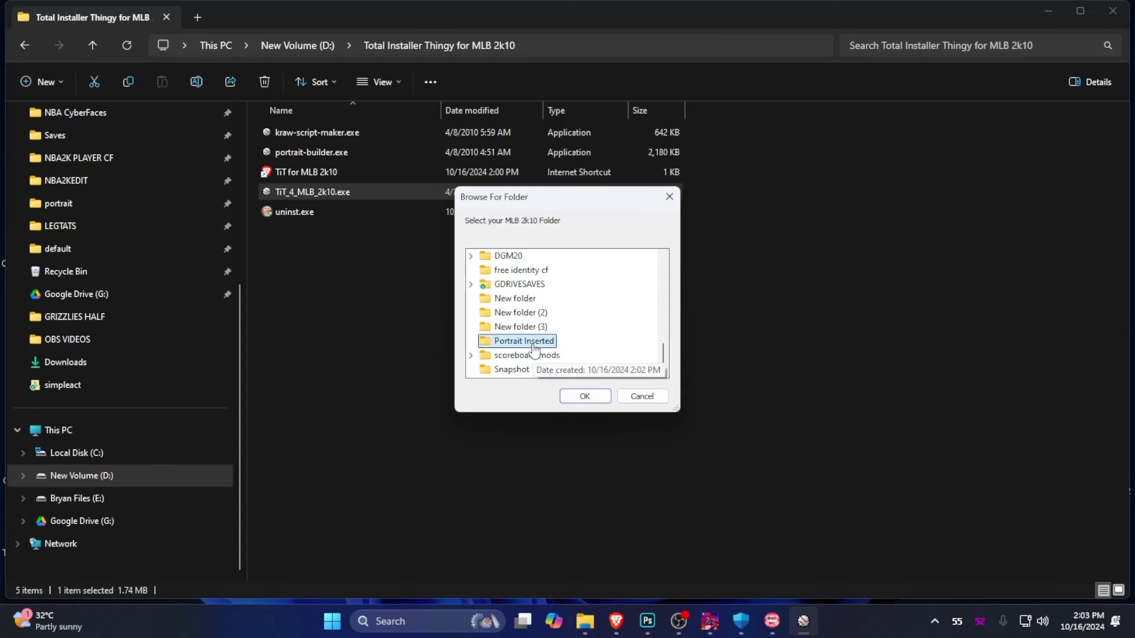
click(578, 390)
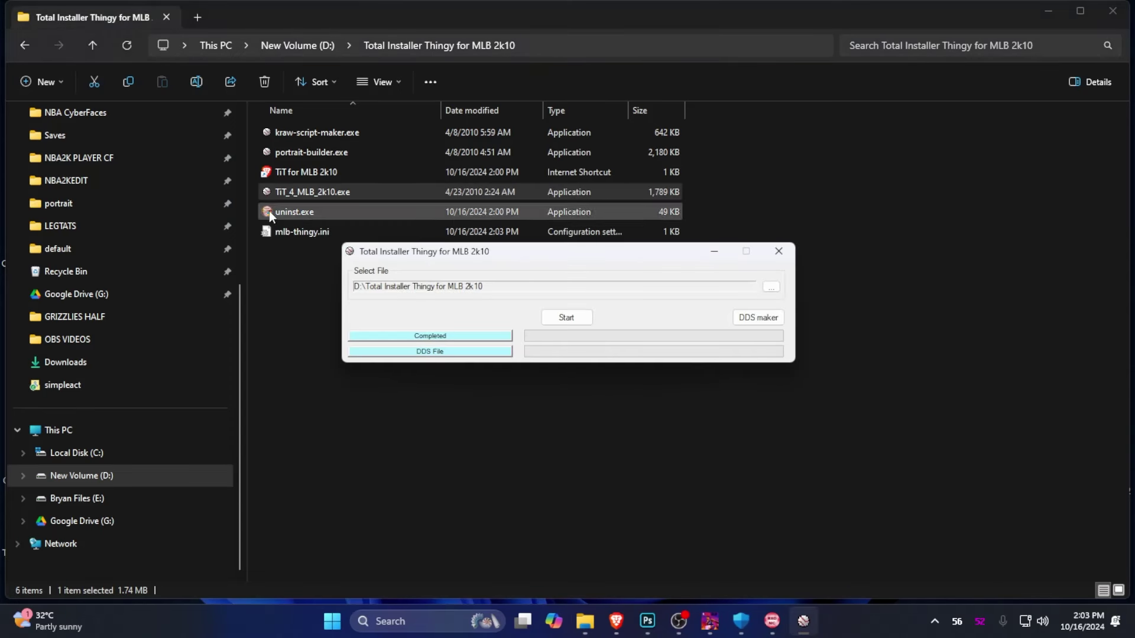
click(776, 253)
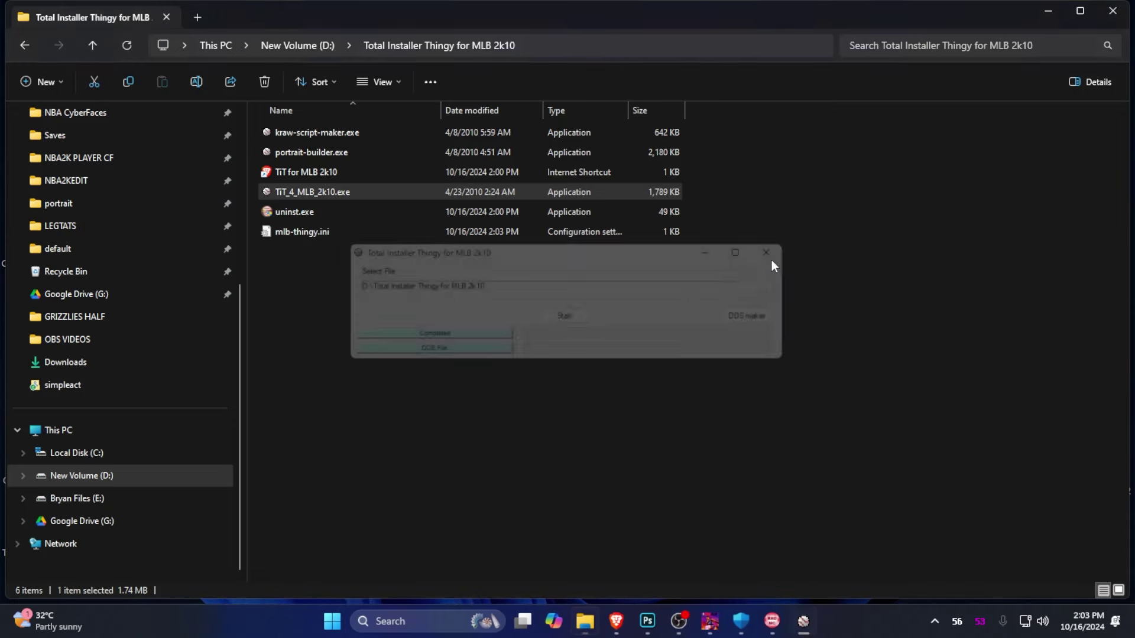
double_click(283, 237)
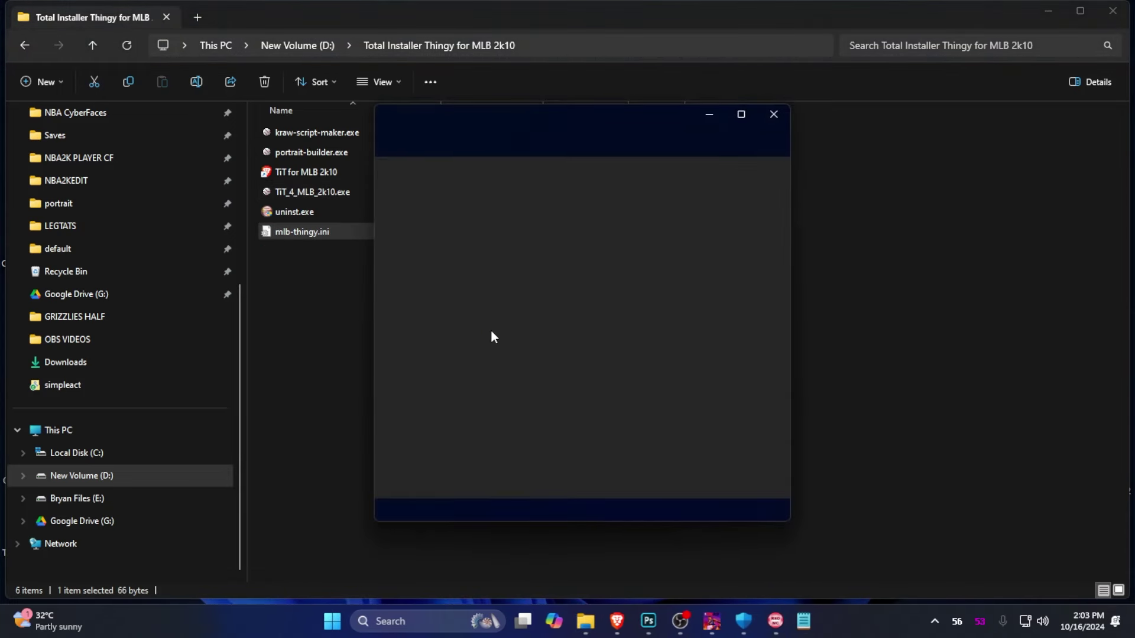
Select the existing folder path after mlb_dir= in mlb-thingy.ini
drag(698, 189, 345, 189)
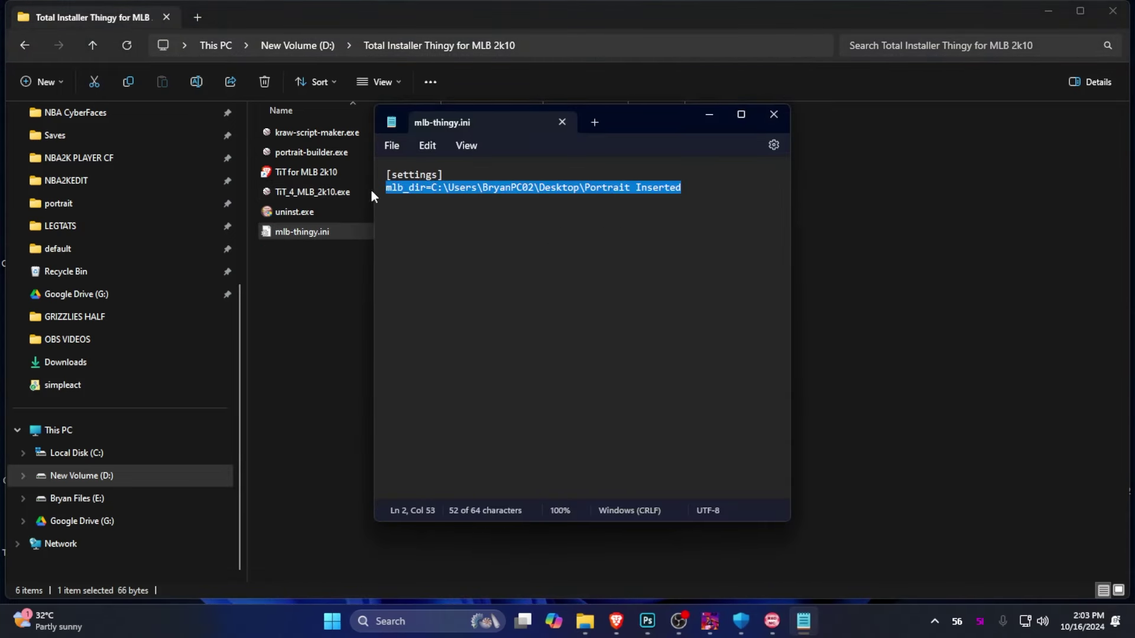
drag(429, 197, 432, 197)
click(674, 216)
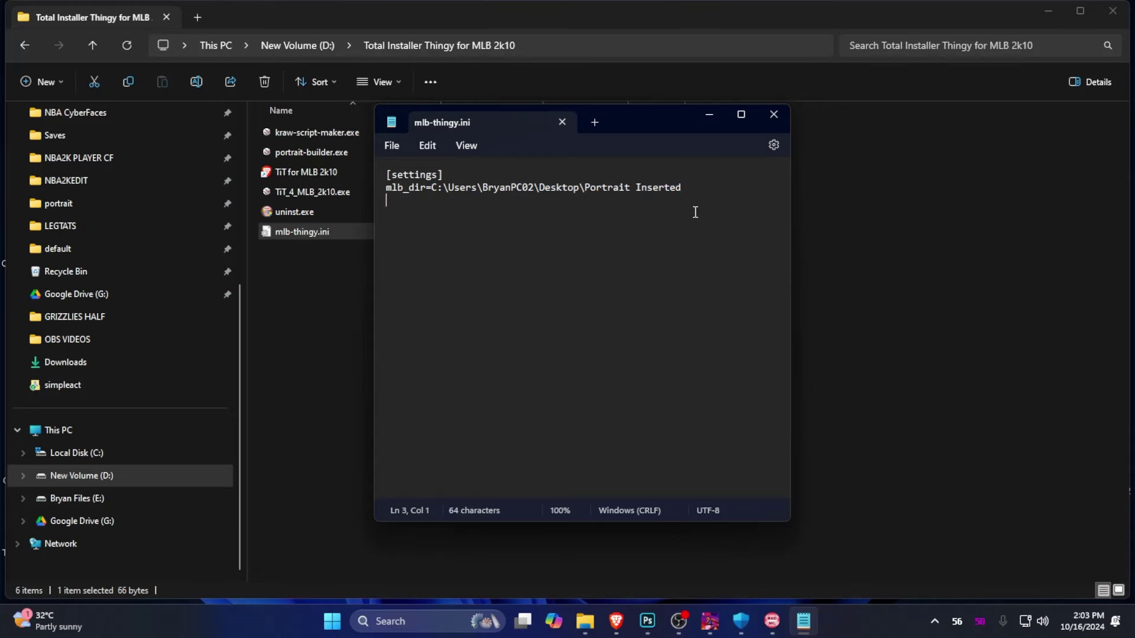
drag(706, 191, 375, 187)
scroll(95, 296, up, 4)
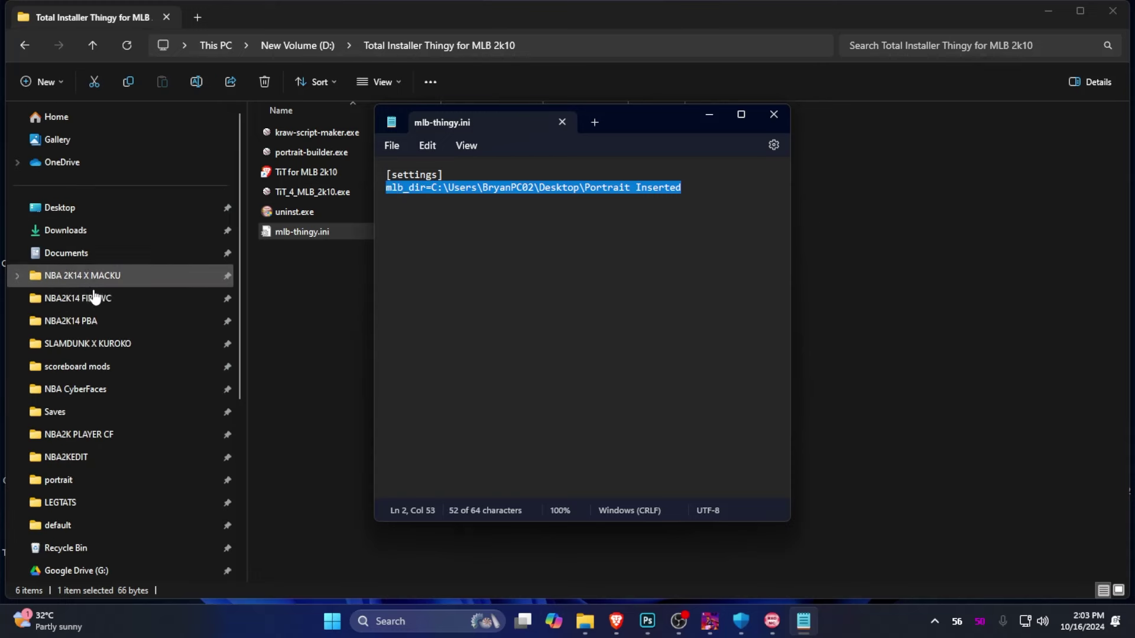
Copy the desktop Portrait Inserted folder path from Explorer's address bar
click(109, 214)
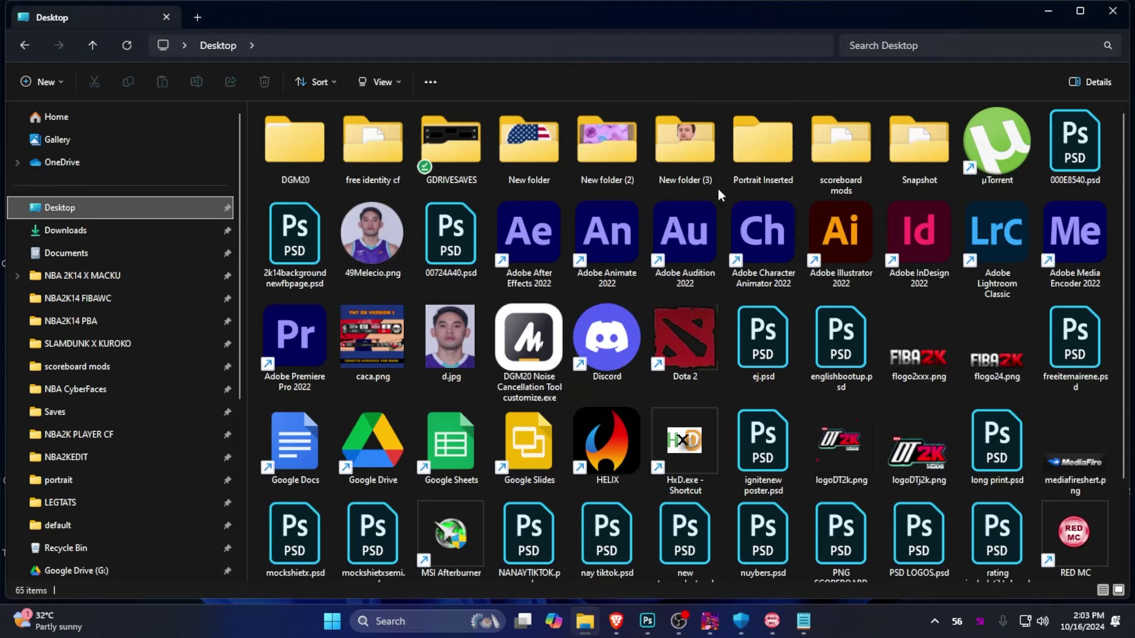
double_click(767, 169)
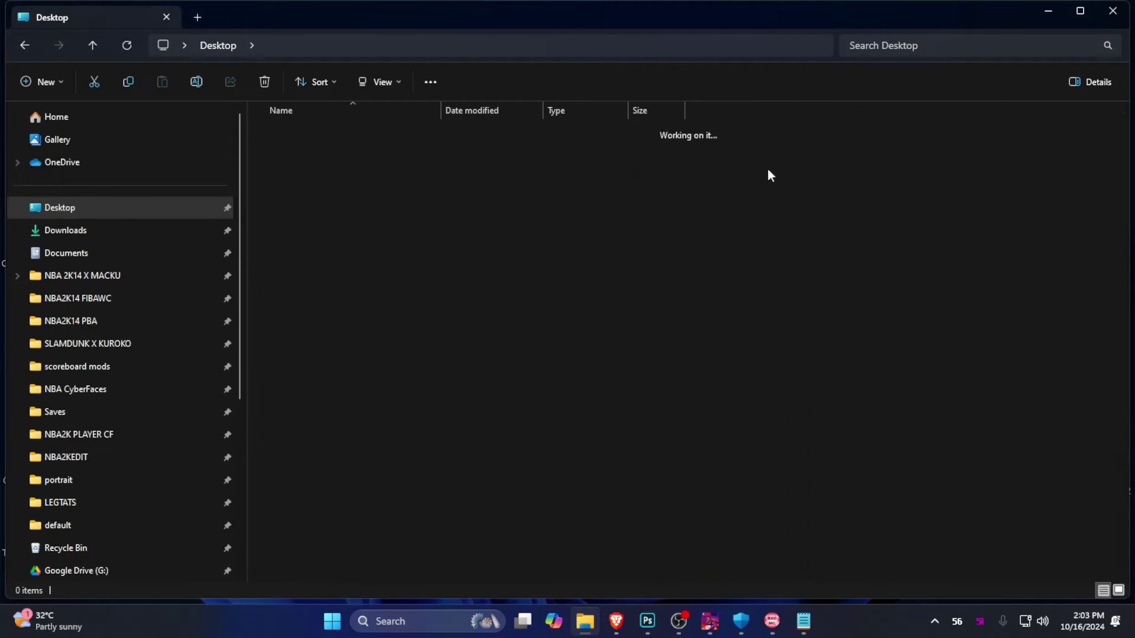
click(469, 43)
key(ctrl+c)
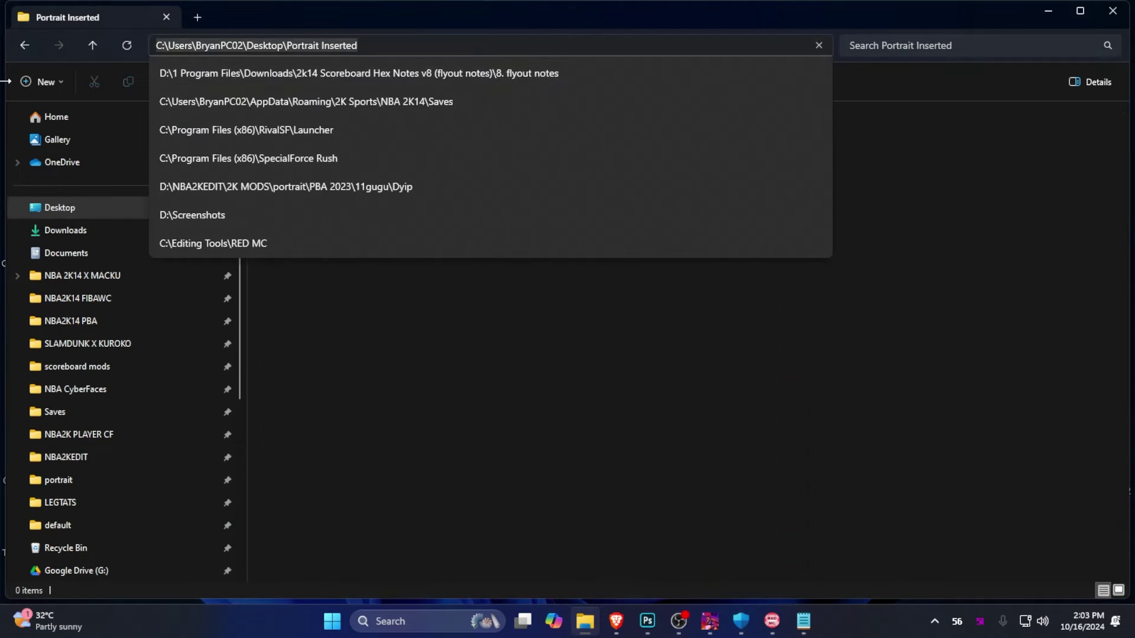
click(22, 51)
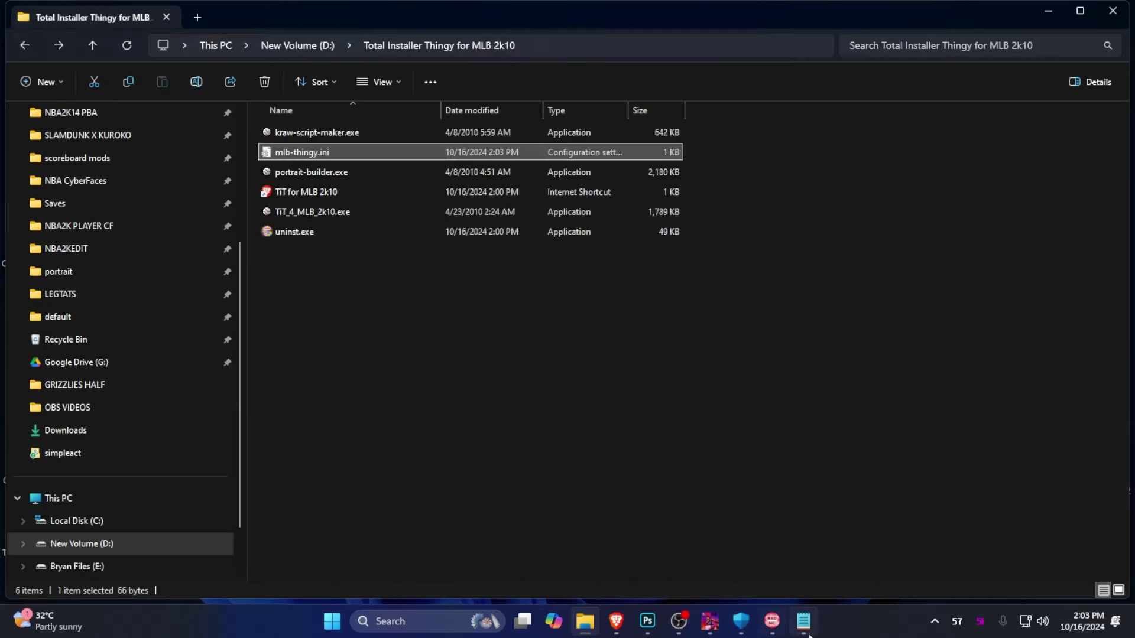
Replace the mlb_dir path with the Portrait Inserted path, then save and close the file
click(803, 620)
drag(690, 190, 438, 189)
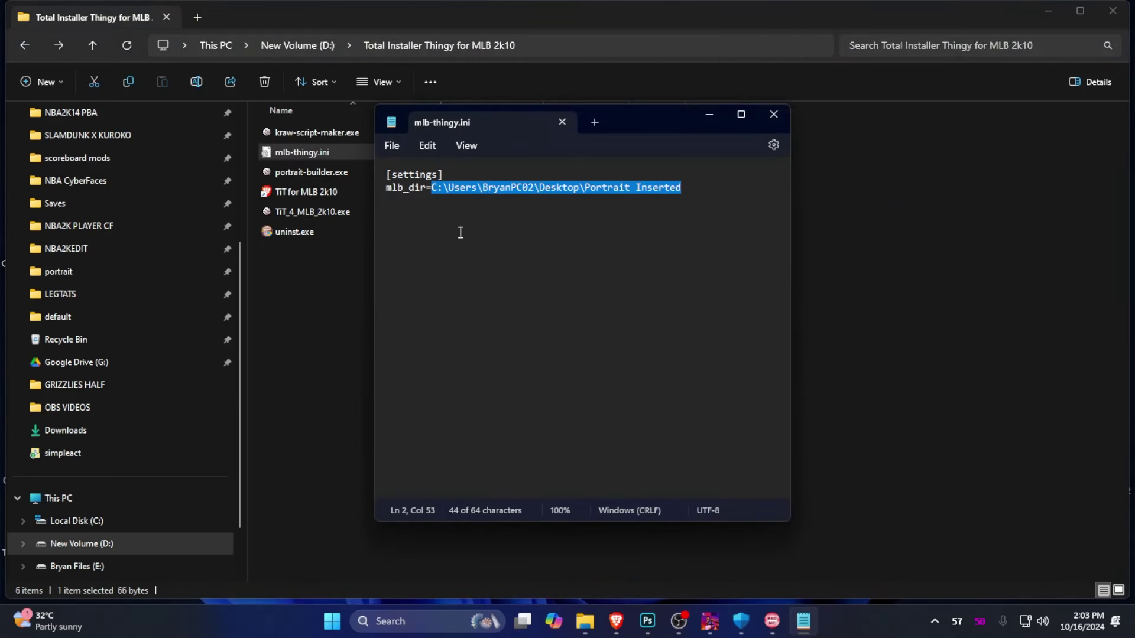
key(ctrl+v)
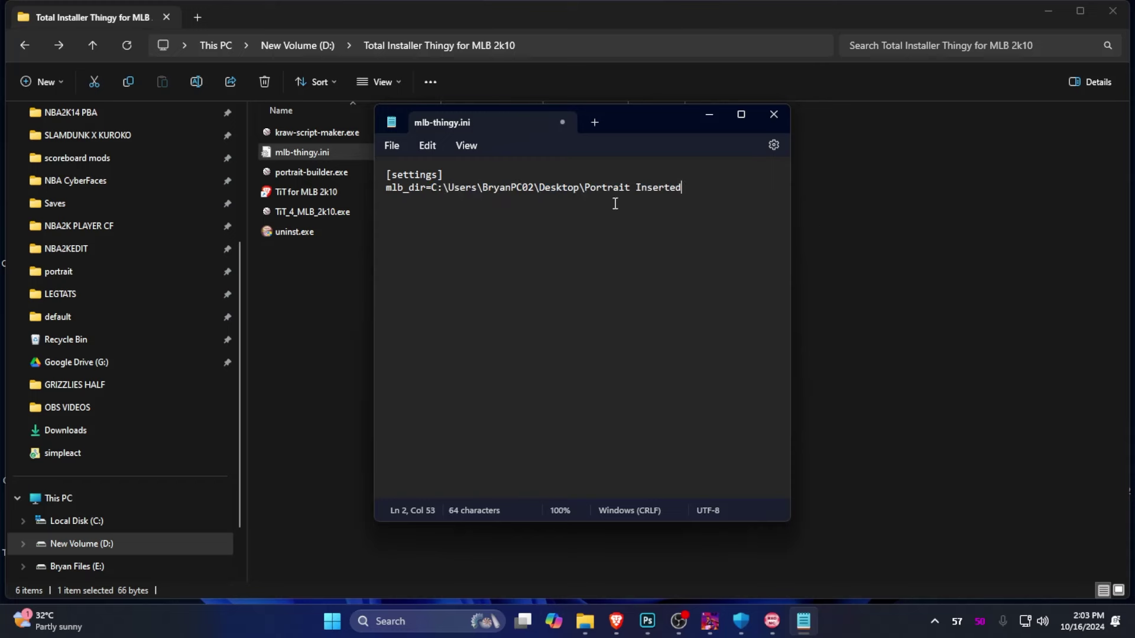
key(ctrl+s)
click(774, 117)
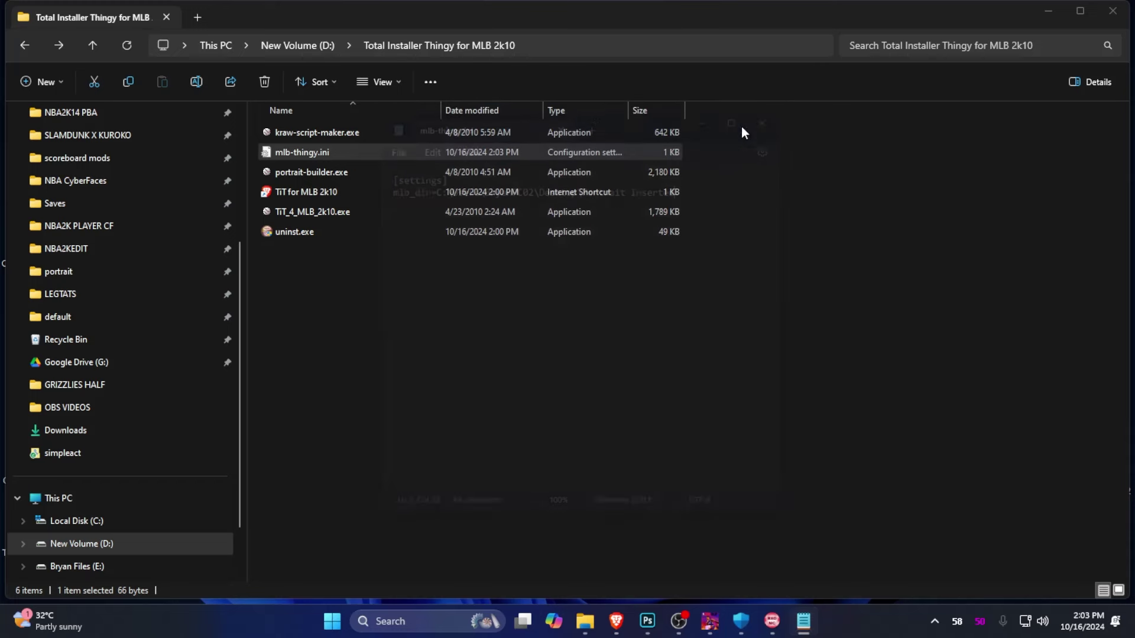
click(395, 324)
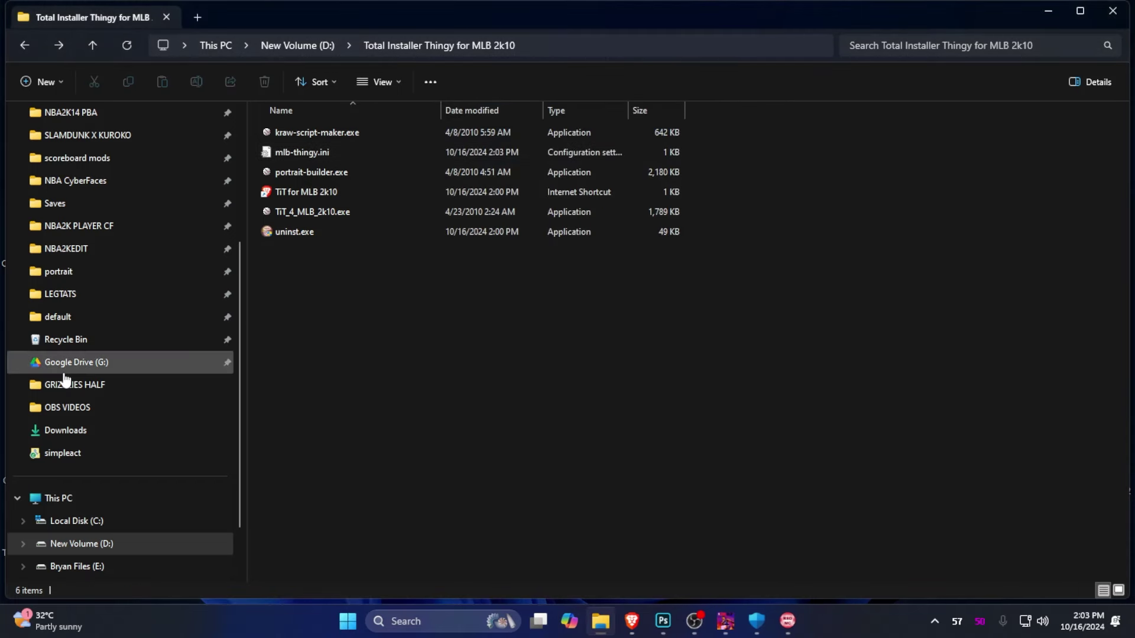
Search the NBA 2K14 X MACKU game folder for 'portrait' to find portrait.iff and portrait.cdf
click(1053, 20)
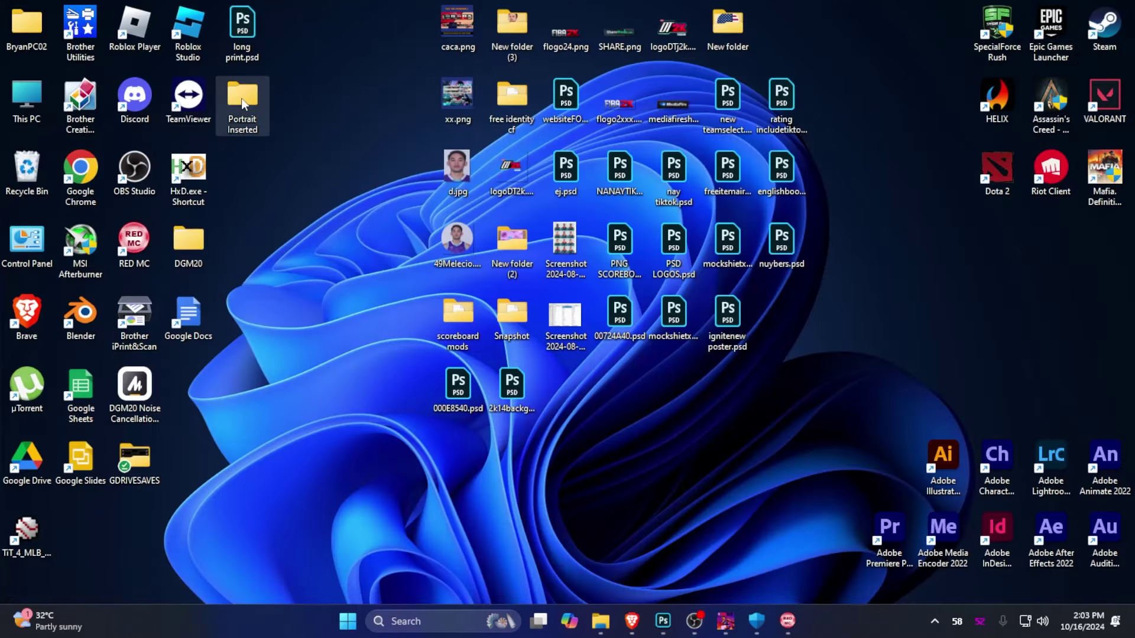
double_click(242, 99)
mouse_move(607, 632)
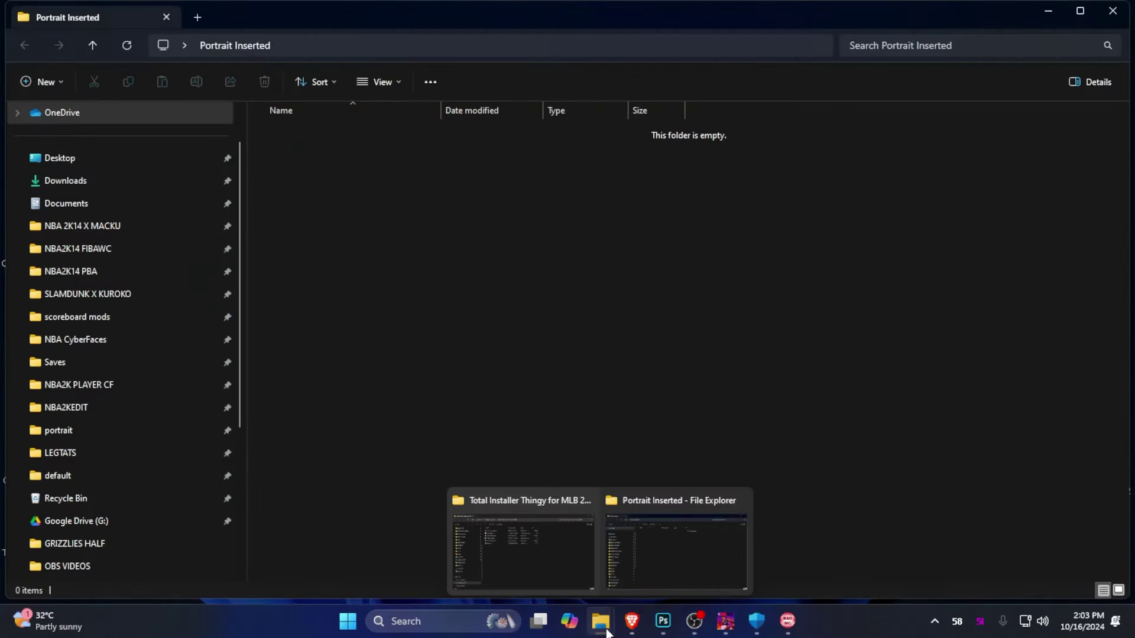
click(140, 228)
click(936, 48)
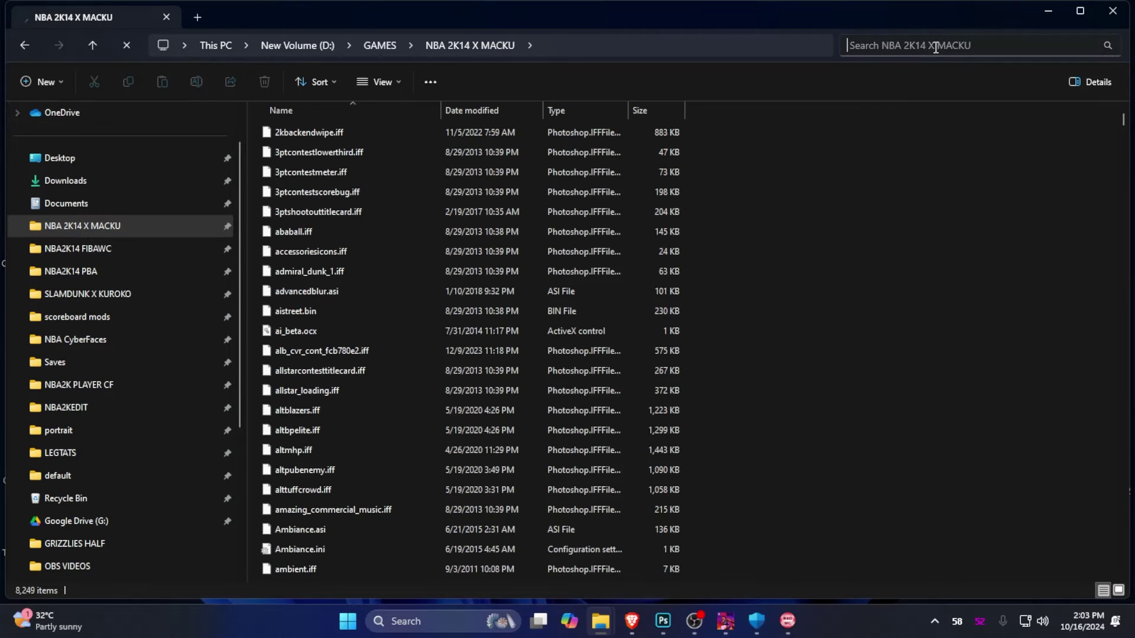
text(portrait)
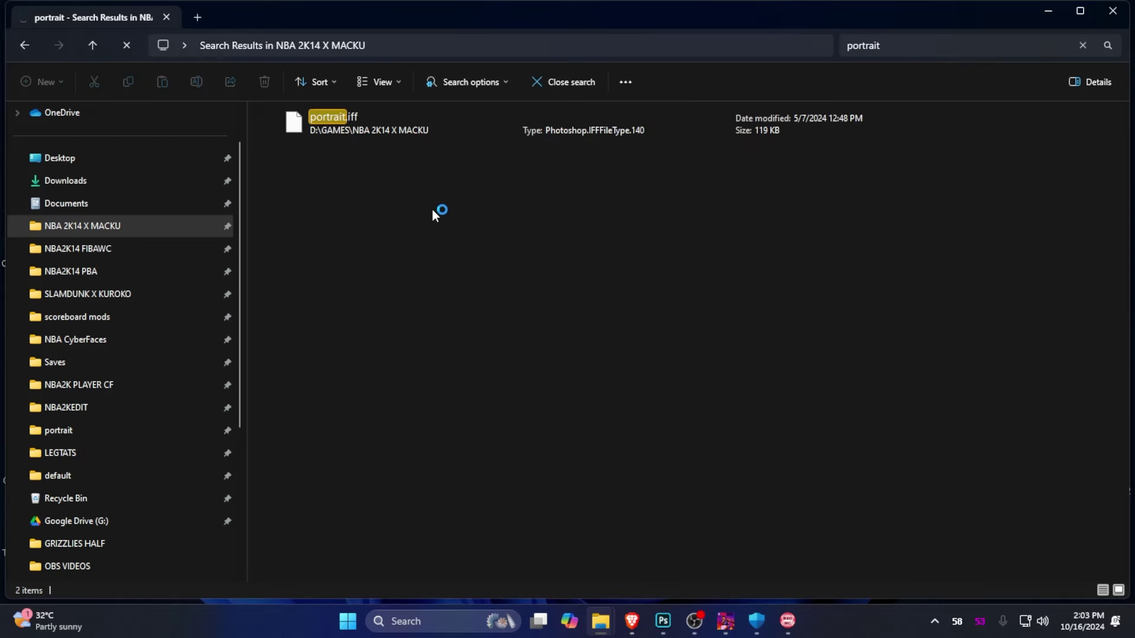
Paste portrait.iff and portrait.cdf into the desktop Portrait Inserted folder
drag(374, 208, 388, 123)
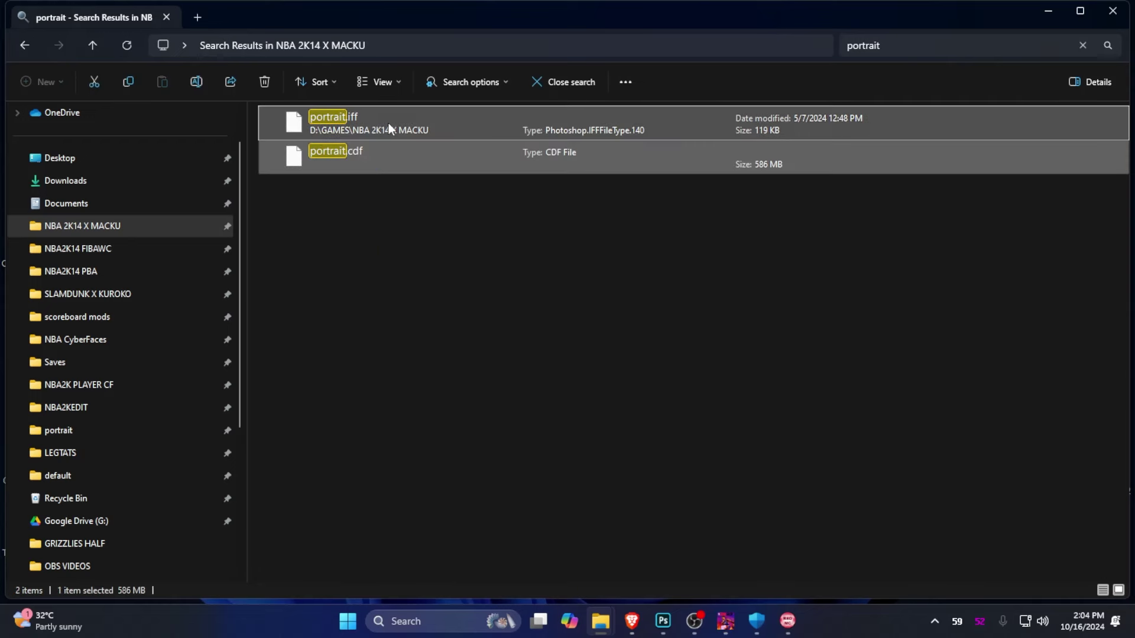
click(89, 158)
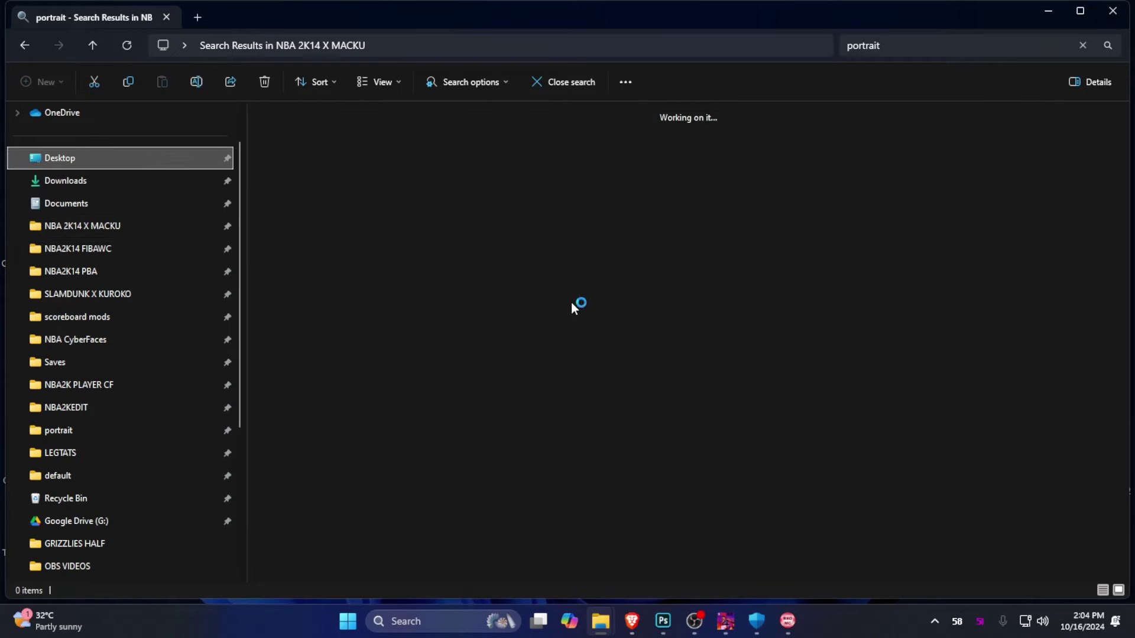
double_click(765, 168)
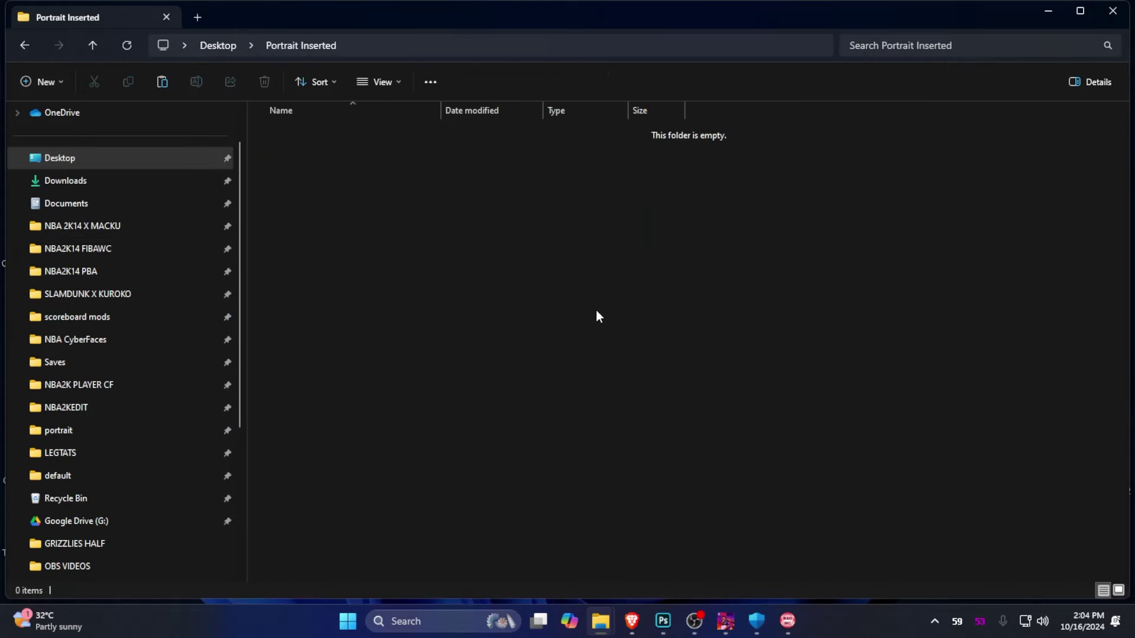
key(ctrl+v)
Paste 19821.png from GRIZZLIES HALF into Portrait Inserted as well
click(113, 542)
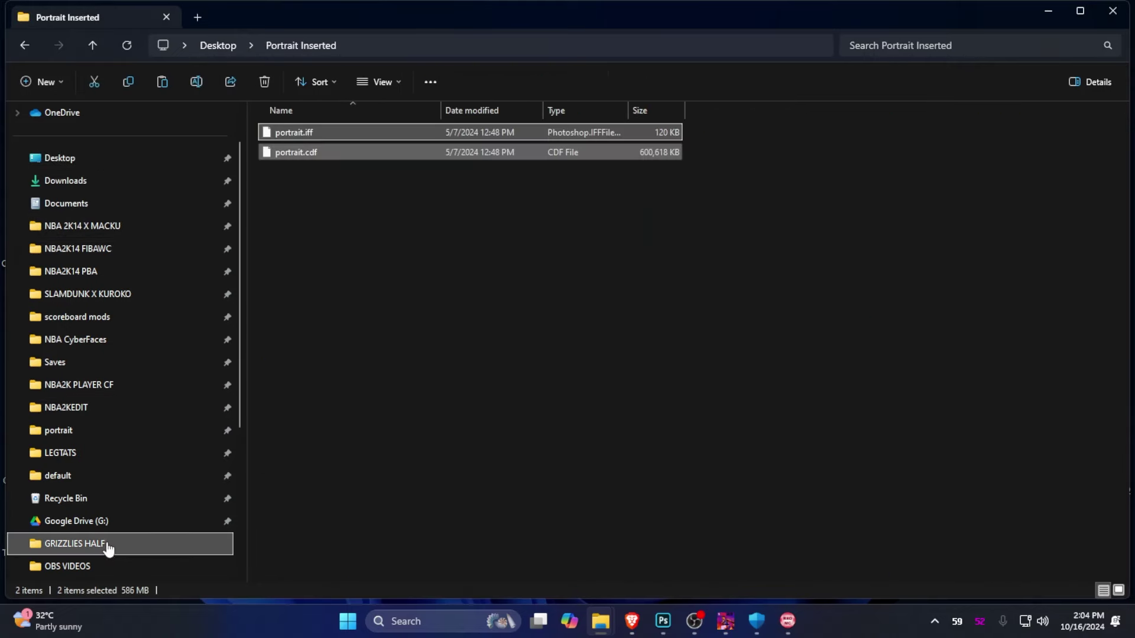
click(529, 391)
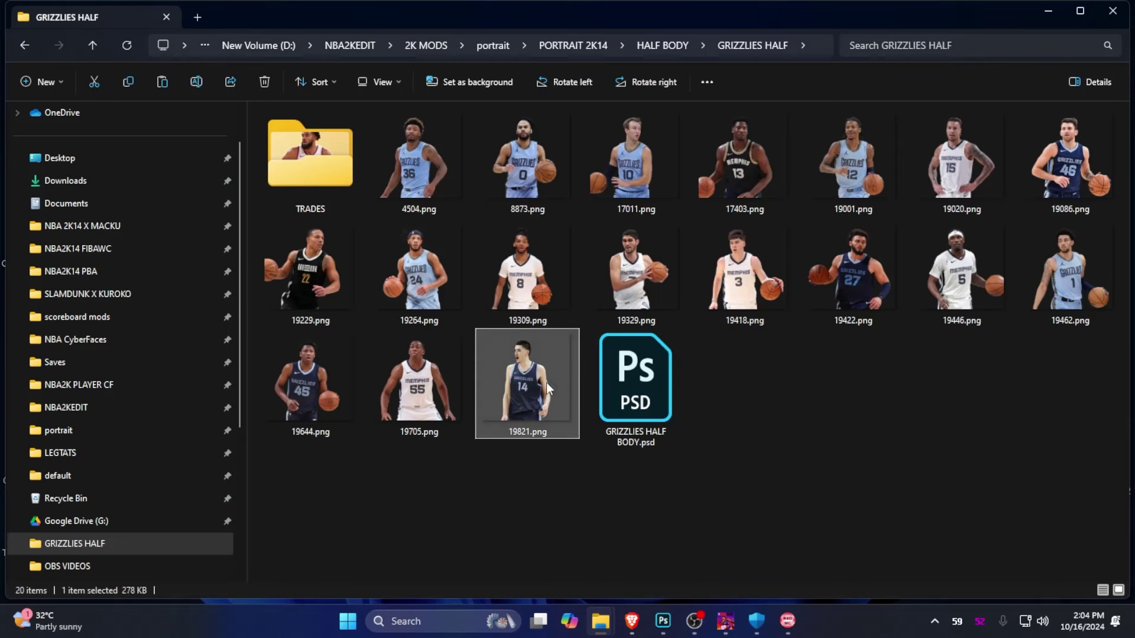
click(58, 157)
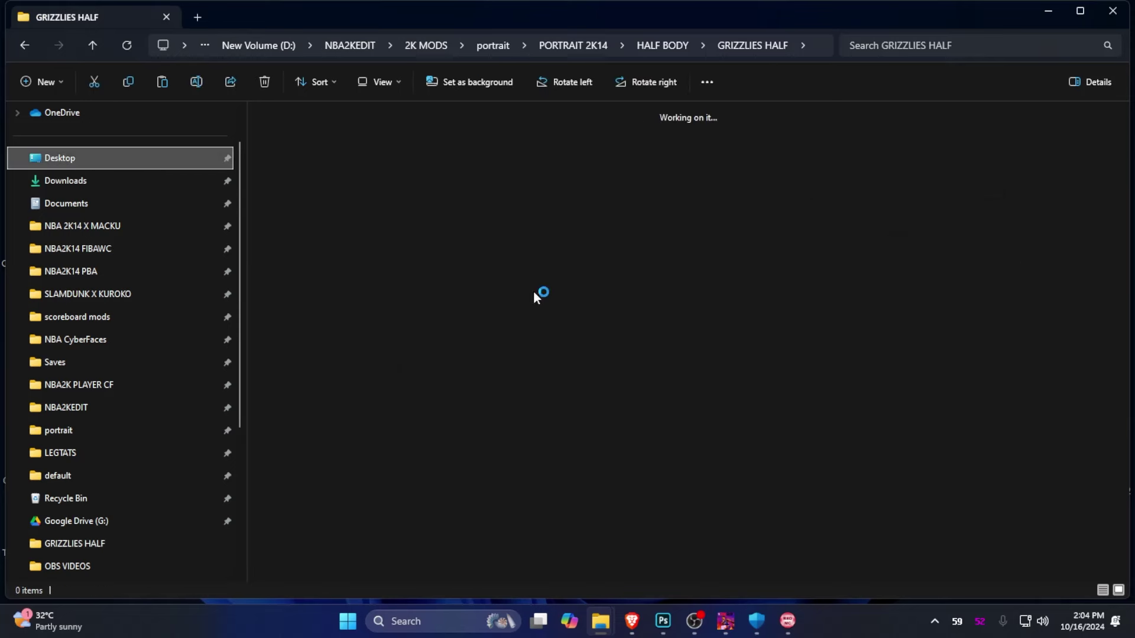
double_click(747, 149)
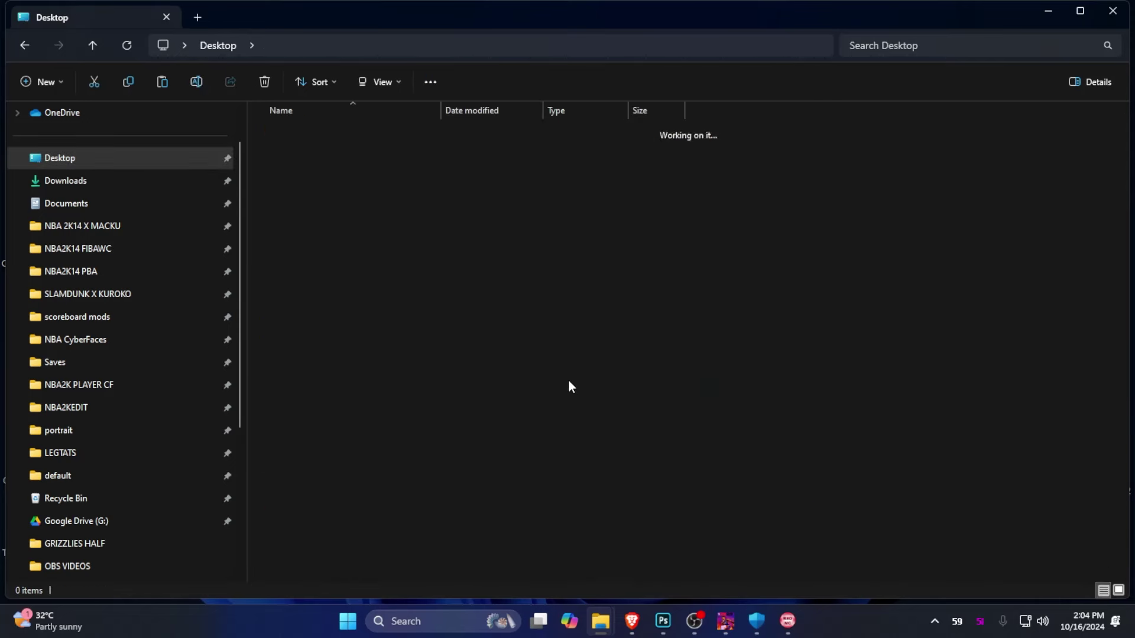
key(ctrl+v)
Check the Portrait Inserted contents and move on to the New Volume (D:) drive
scroll(591, 290, up, 3)
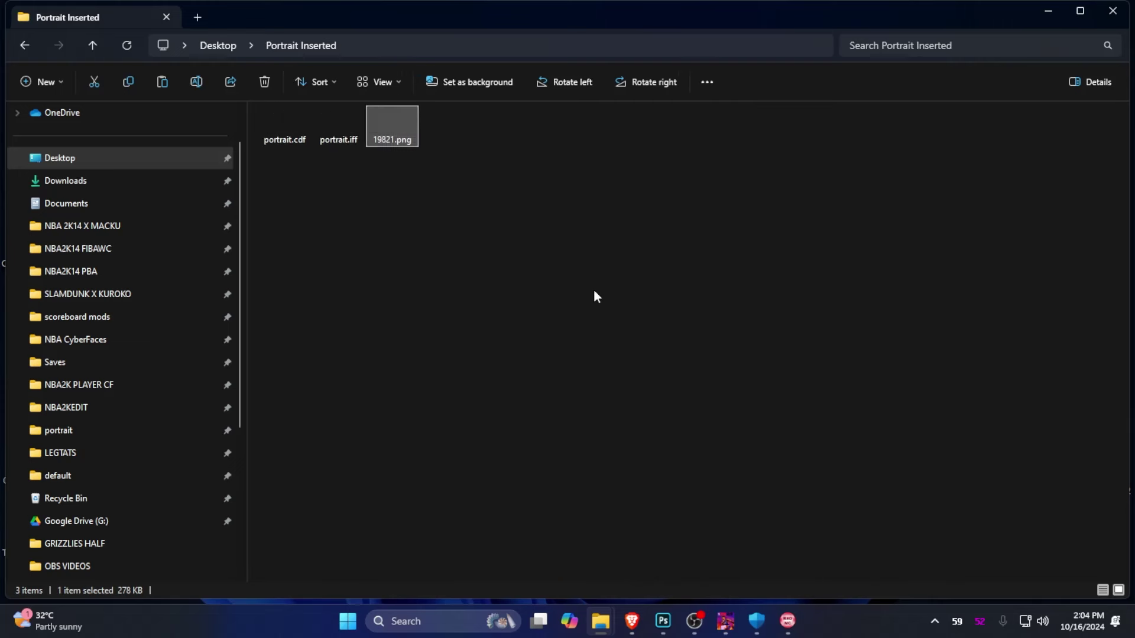
scroll(594, 296, up, 2)
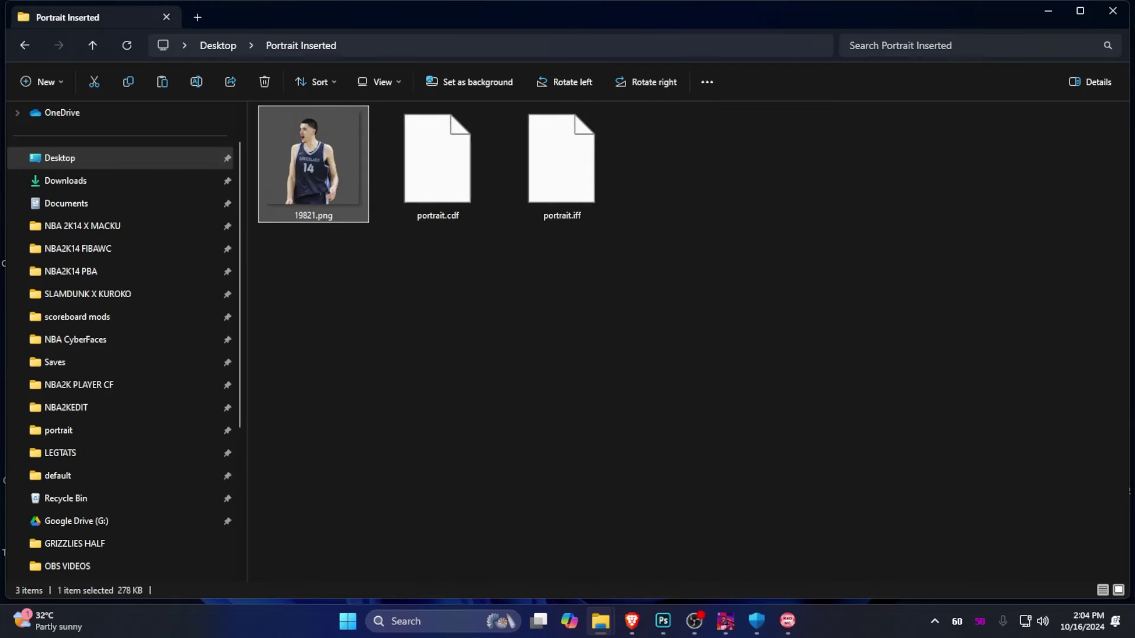
key(alt+Tab)
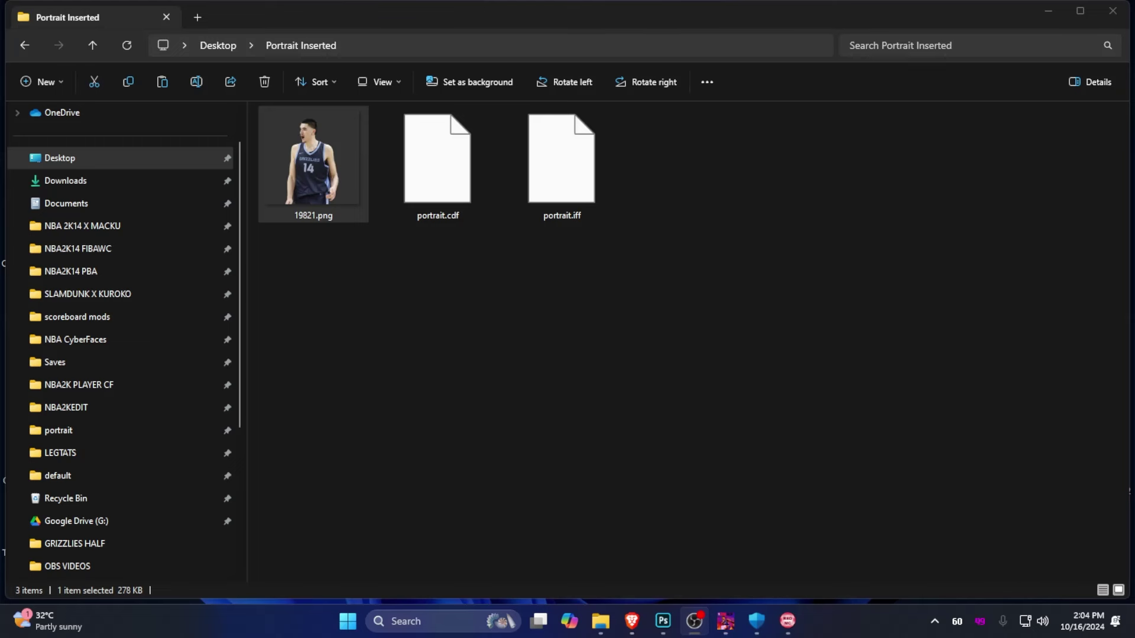
click(776, 298)
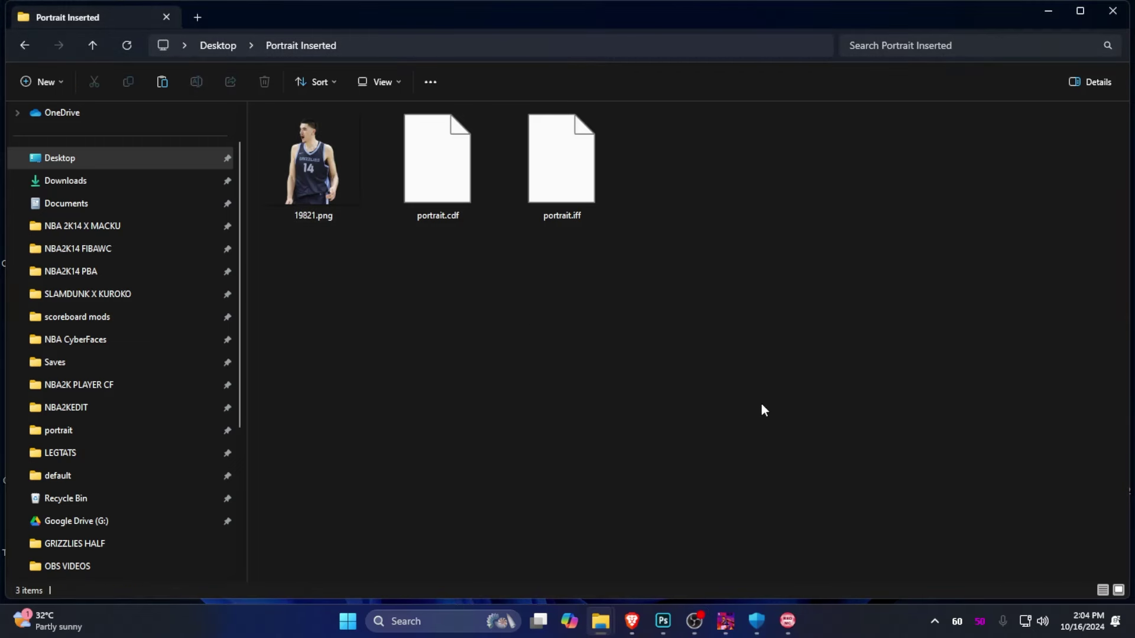
scroll(119, 435, down, 3)
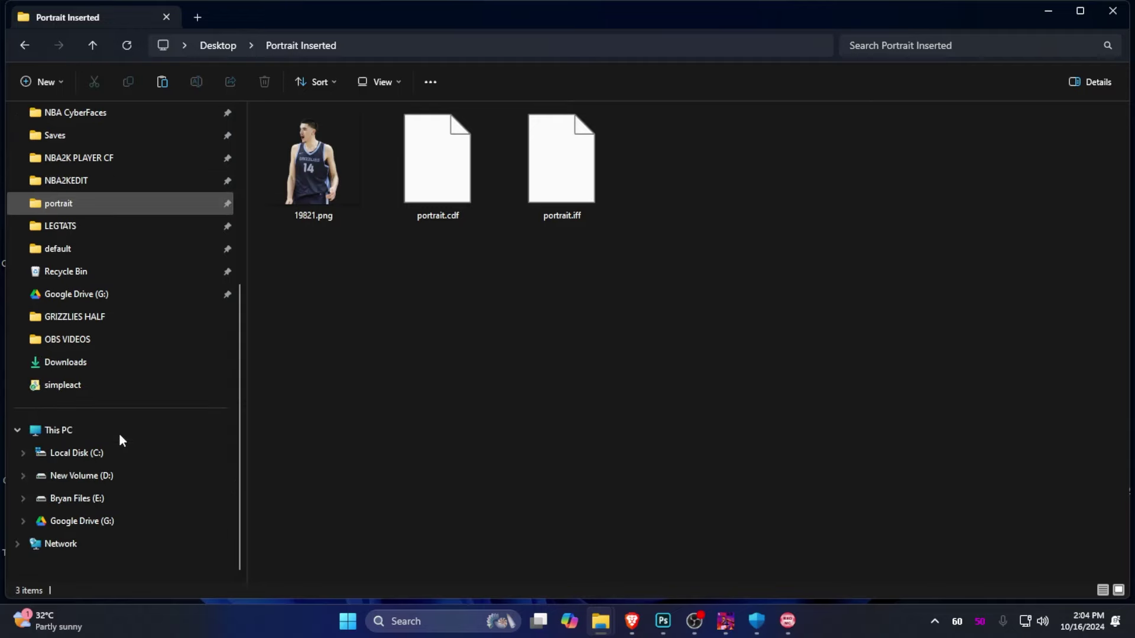
click(117, 475)
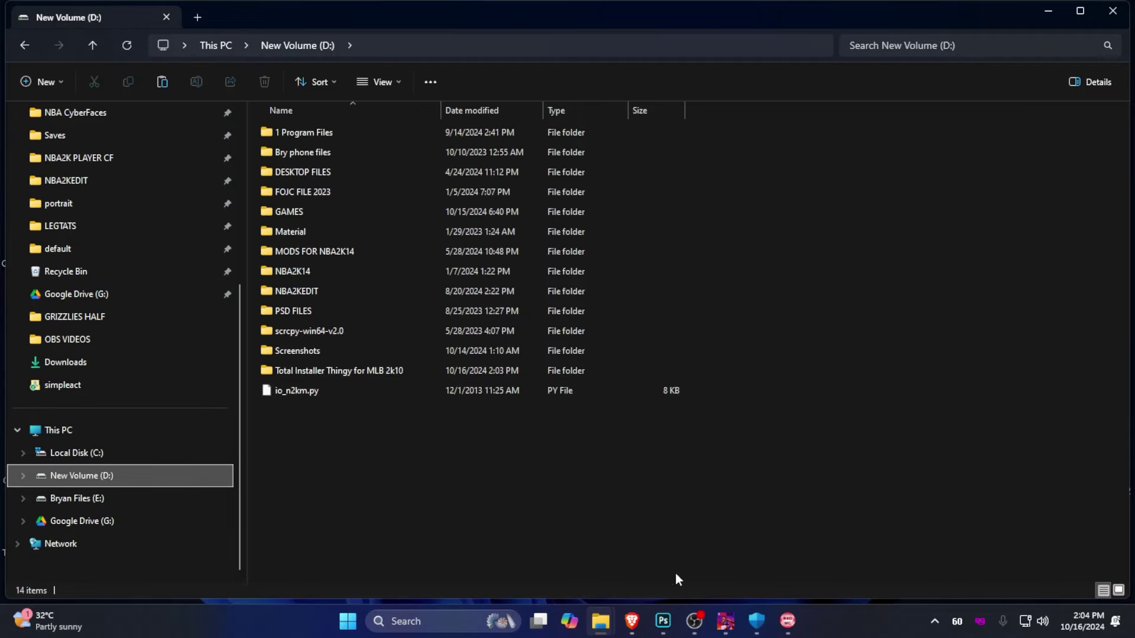
Reach the scan exclusions list under Virus & threat protection settings
click(756, 621)
scroll(601, 393, down, 6)
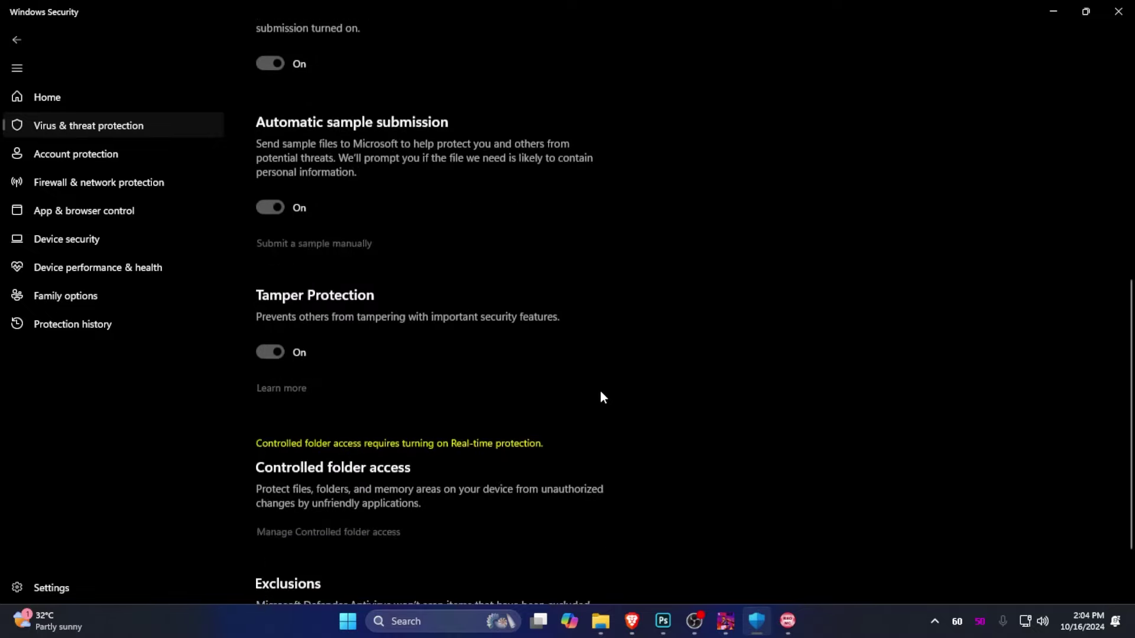
scroll(601, 390, up, 6)
click(17, 40)
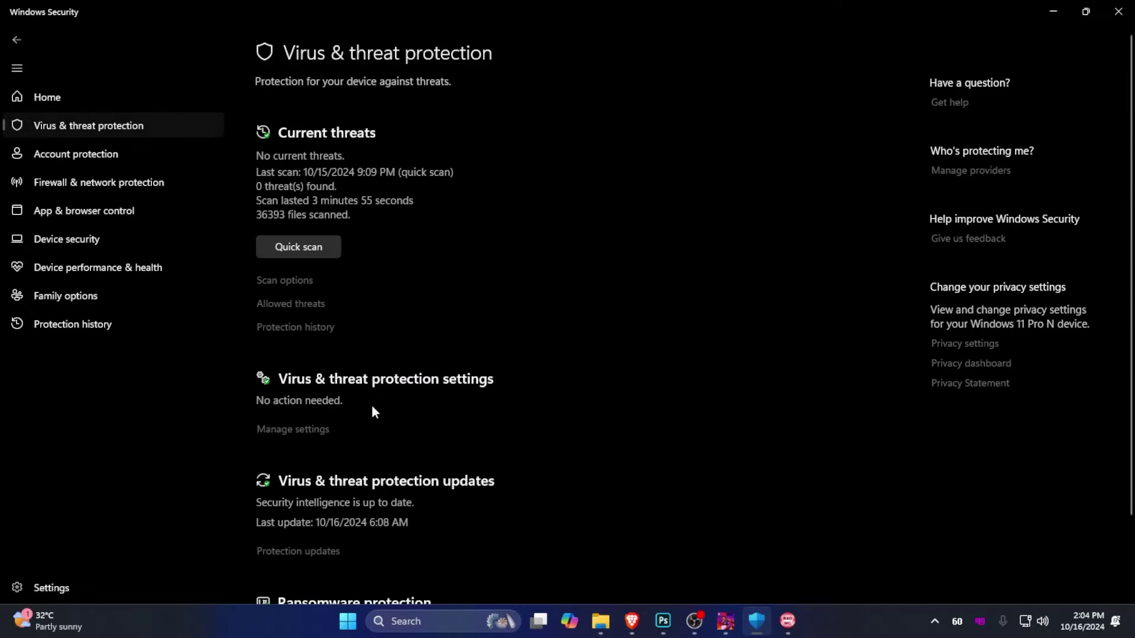
scroll(355, 384, down, 1)
click(308, 343)
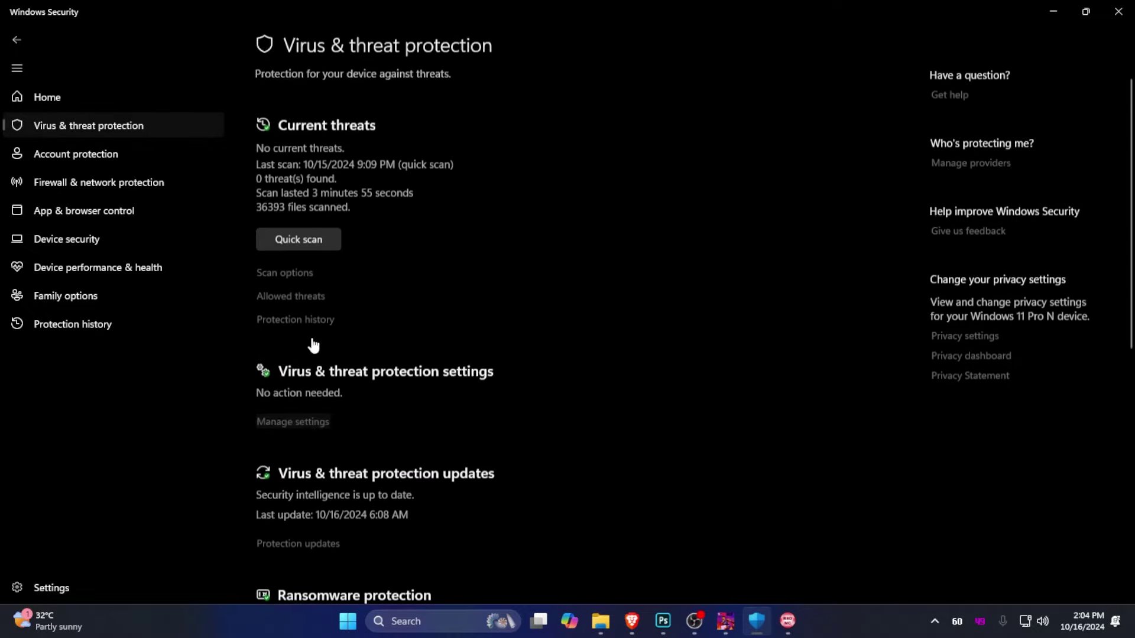
scroll(311, 340, down, 6)
scroll(313, 344, down, 3)
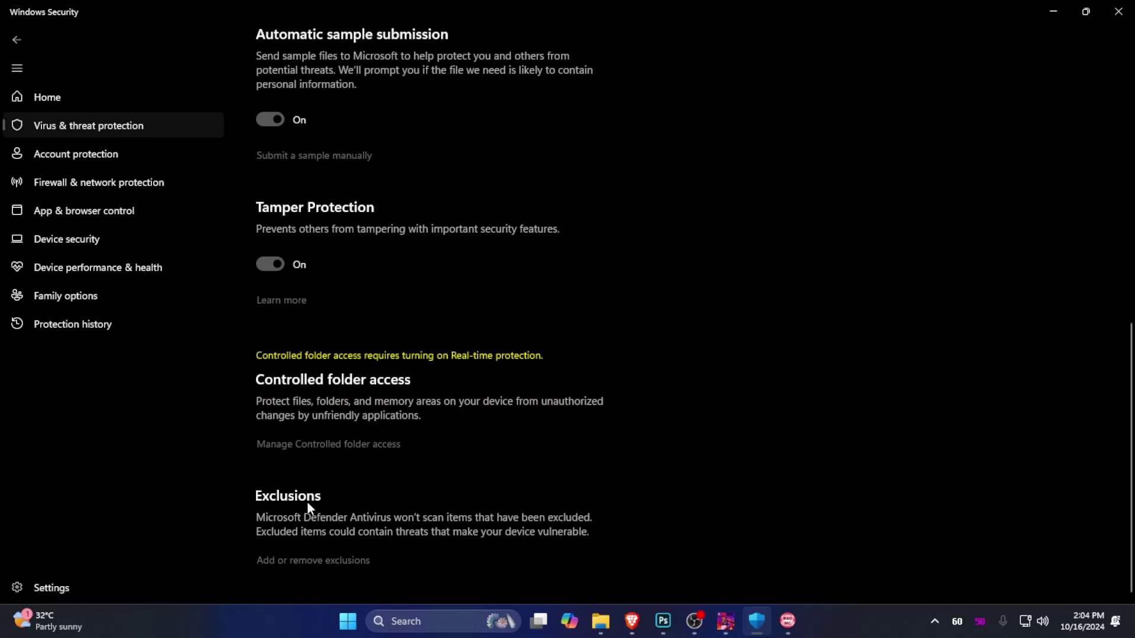
click(297, 563)
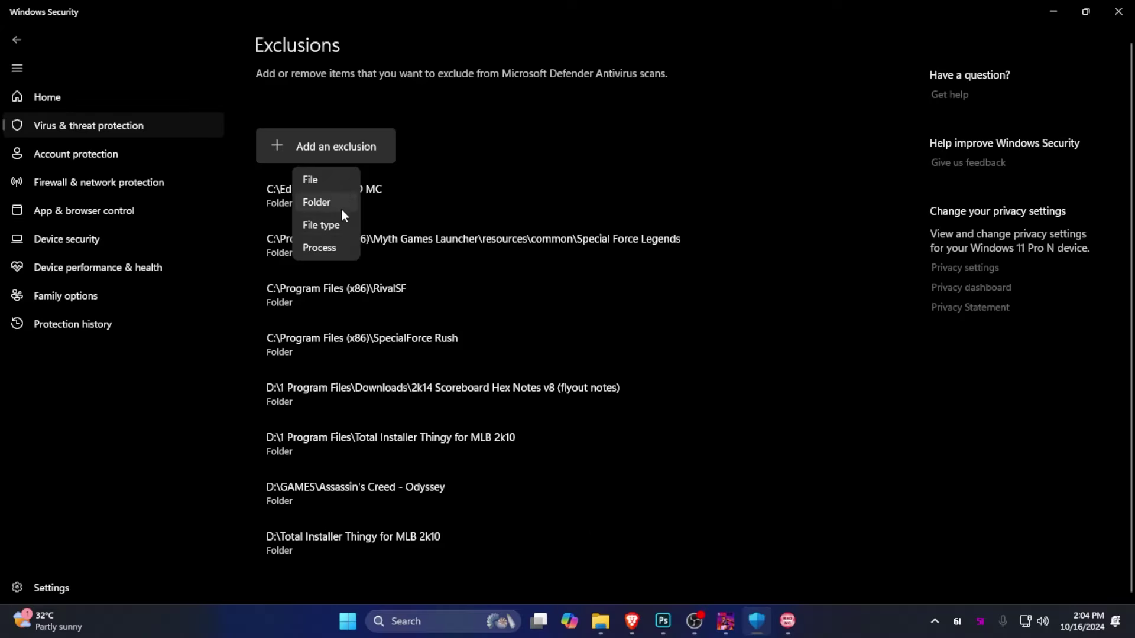
Add D:\Total Installer Thingy for MLB 2k10 as a folder exclusion
click(331, 202)
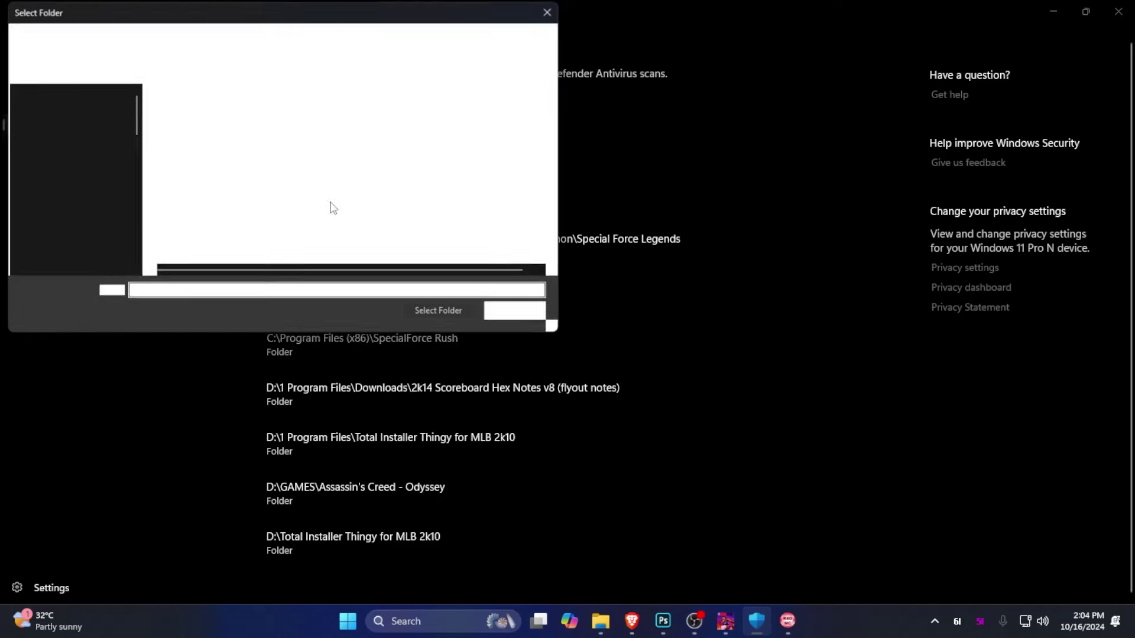
scroll(357, 215, down, 3)
click(314, 256)
click(420, 319)
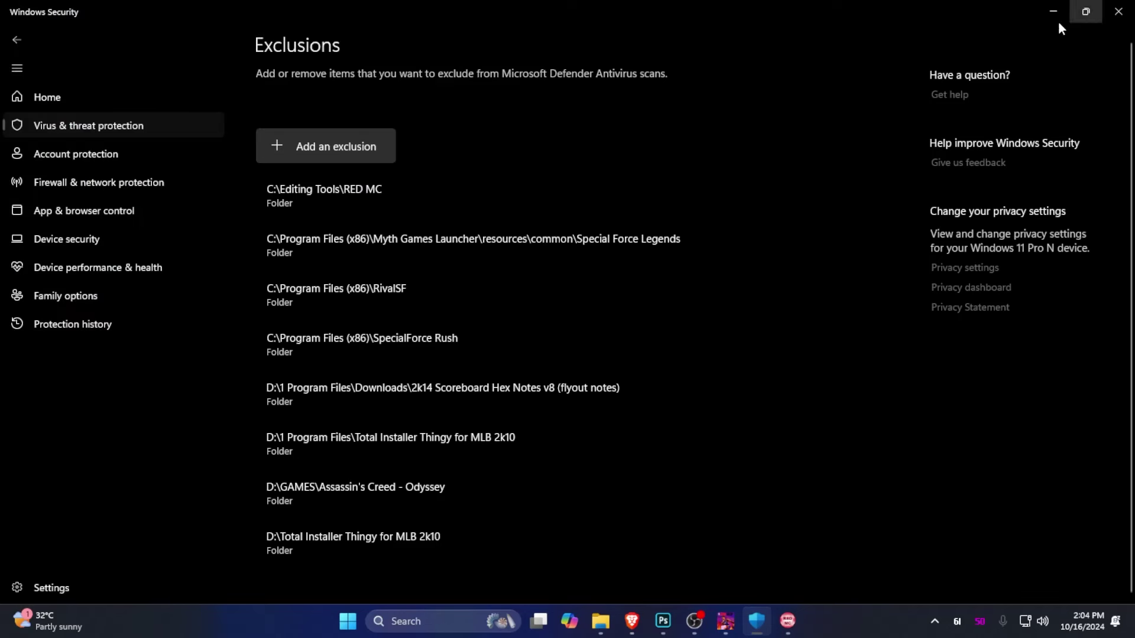
Switch off real-time protection in the virus protection settings
click(41, 120)
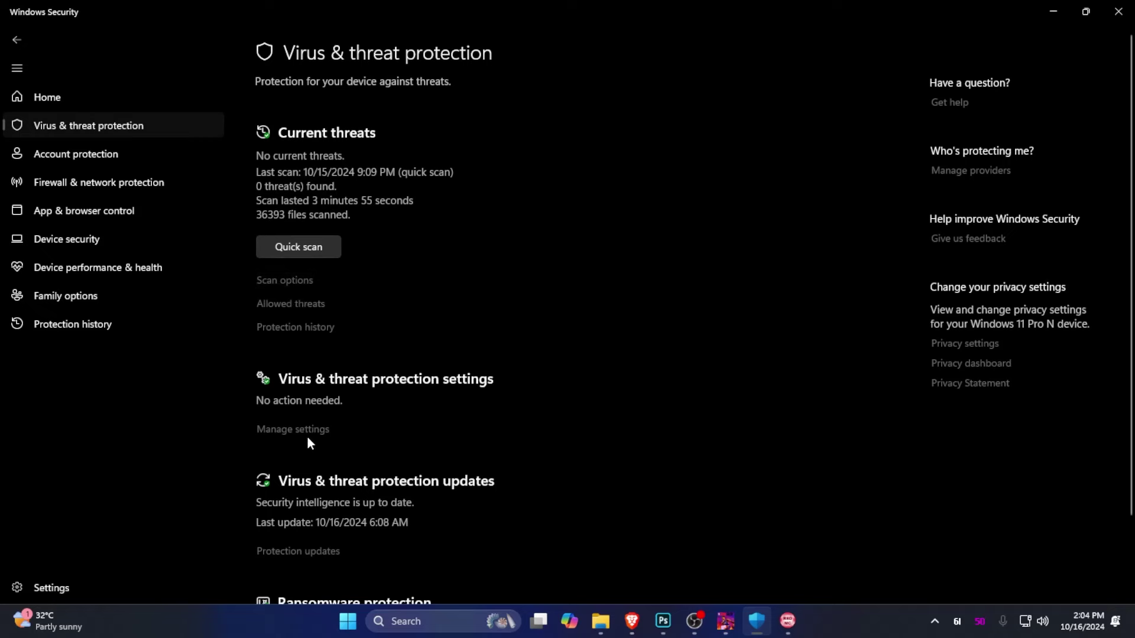
click(307, 431)
click(260, 246)
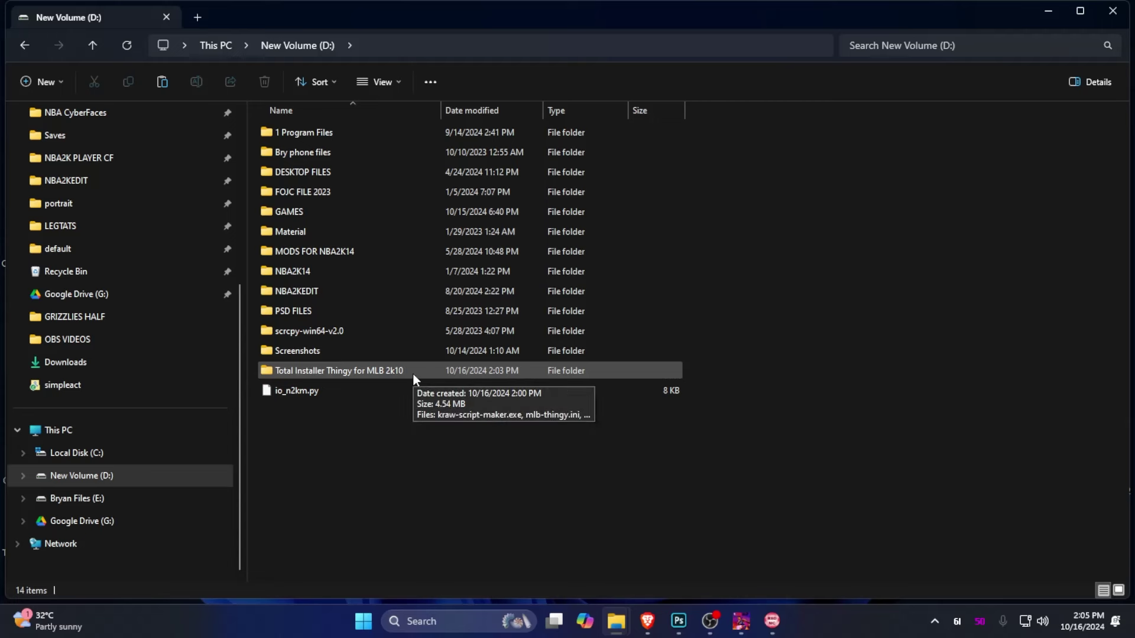
Run portrait-builder.exe from Total Installer Thingy for MLB 2k10 with Portrait Inserted as source folder
double_click(412, 373)
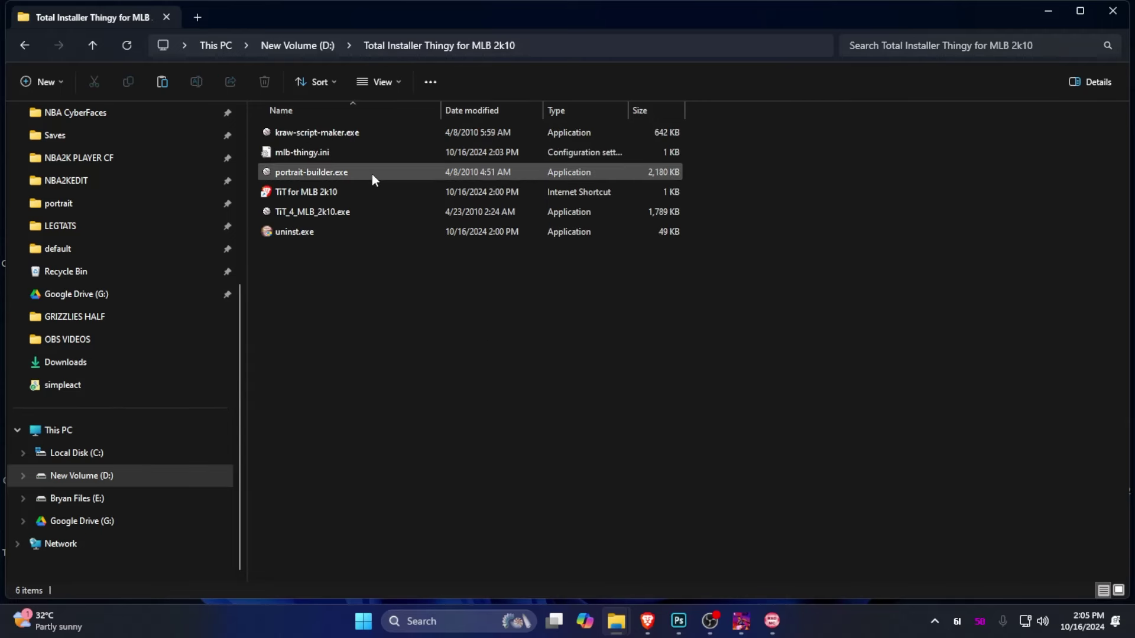
double_click(371, 174)
scroll(558, 367, down, 3)
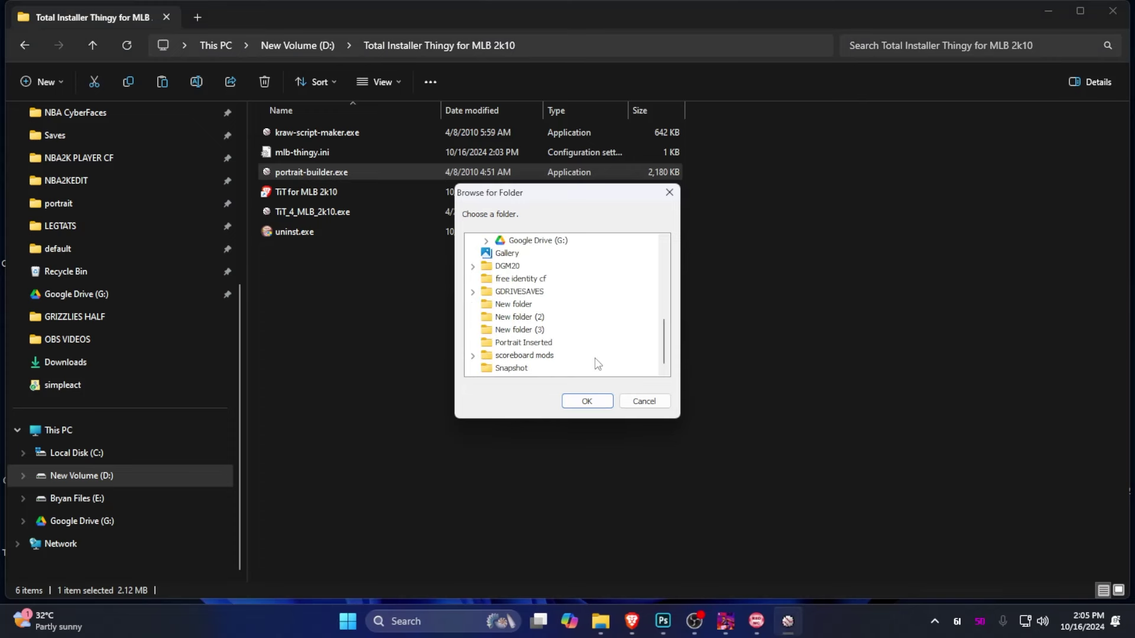
click(504, 345)
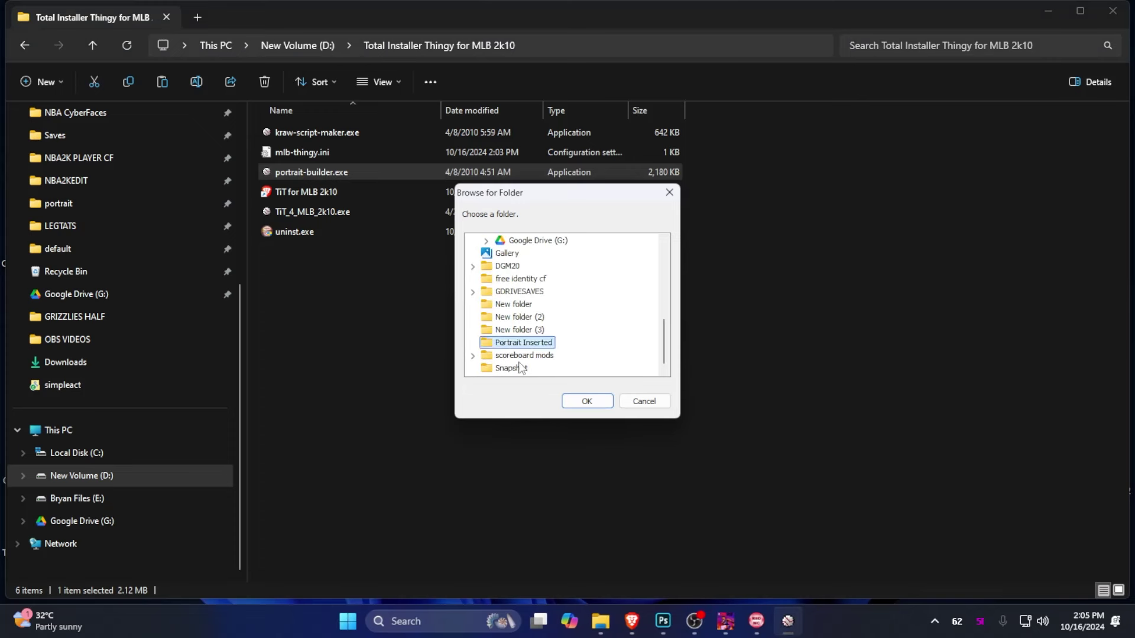
click(584, 399)
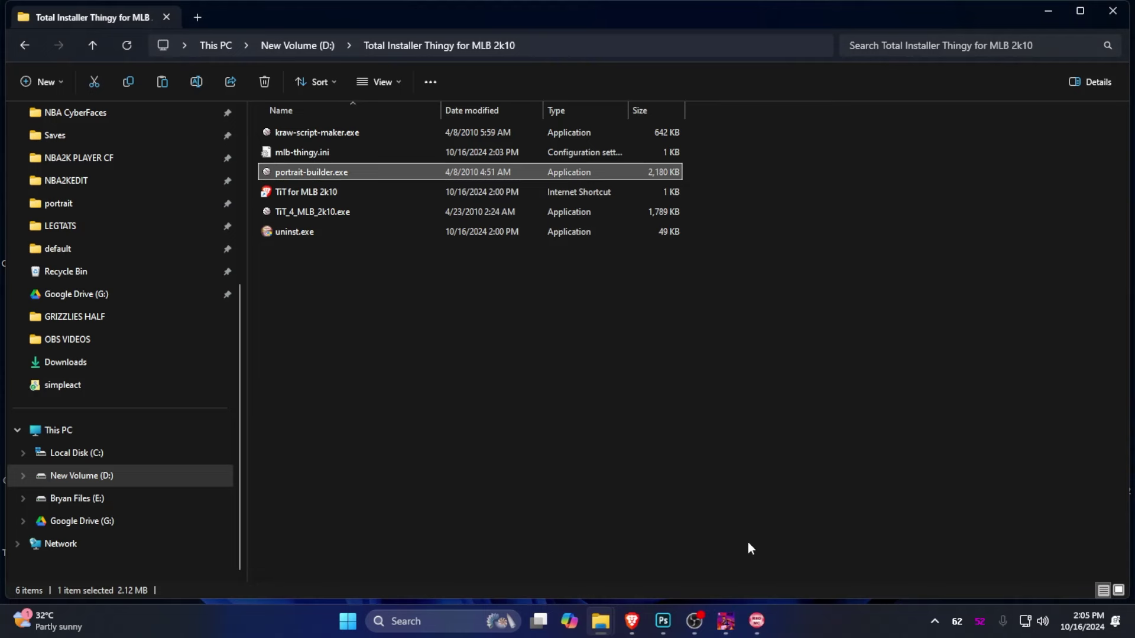
click(1081, 10)
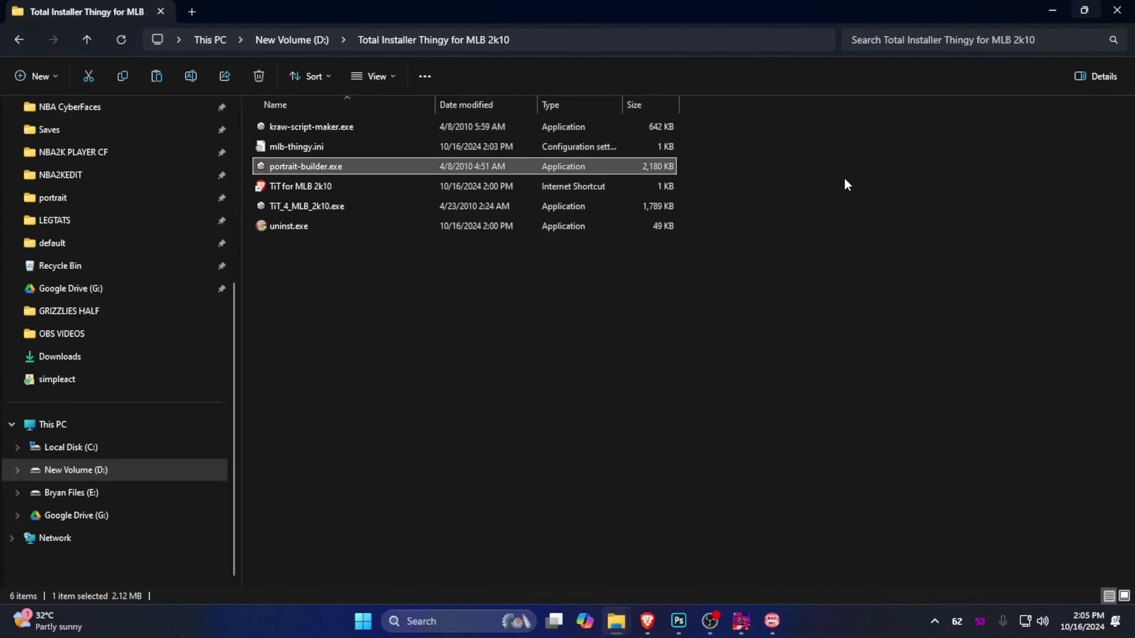
Launch Total Installer Thingy for MLB 2k10 and bring up its file browser
double_click(345, 207)
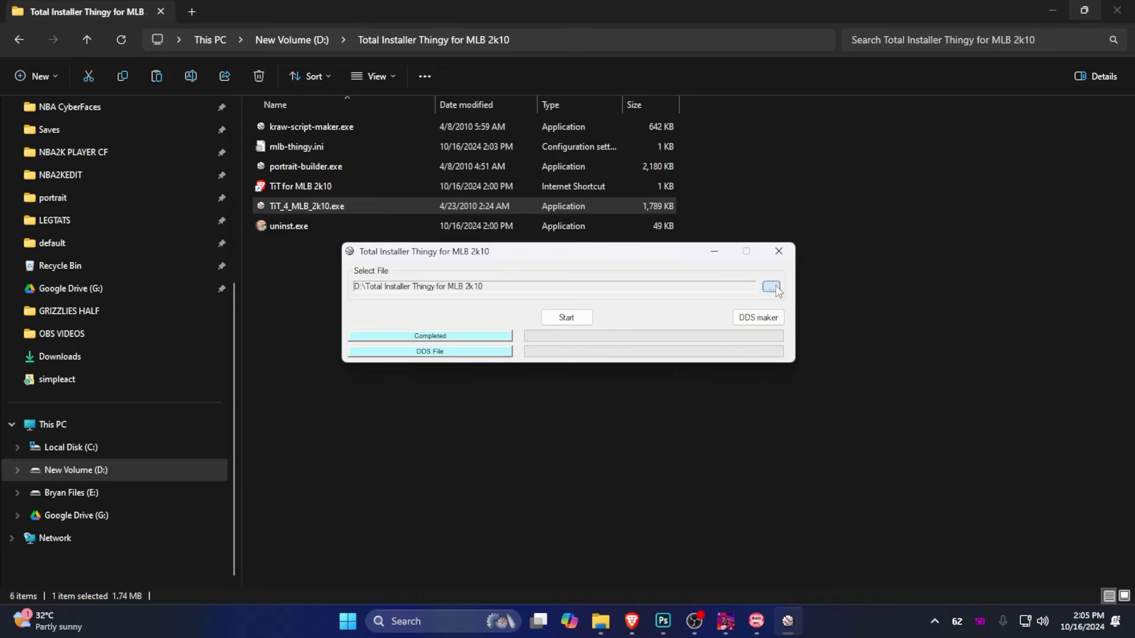
click(775, 287)
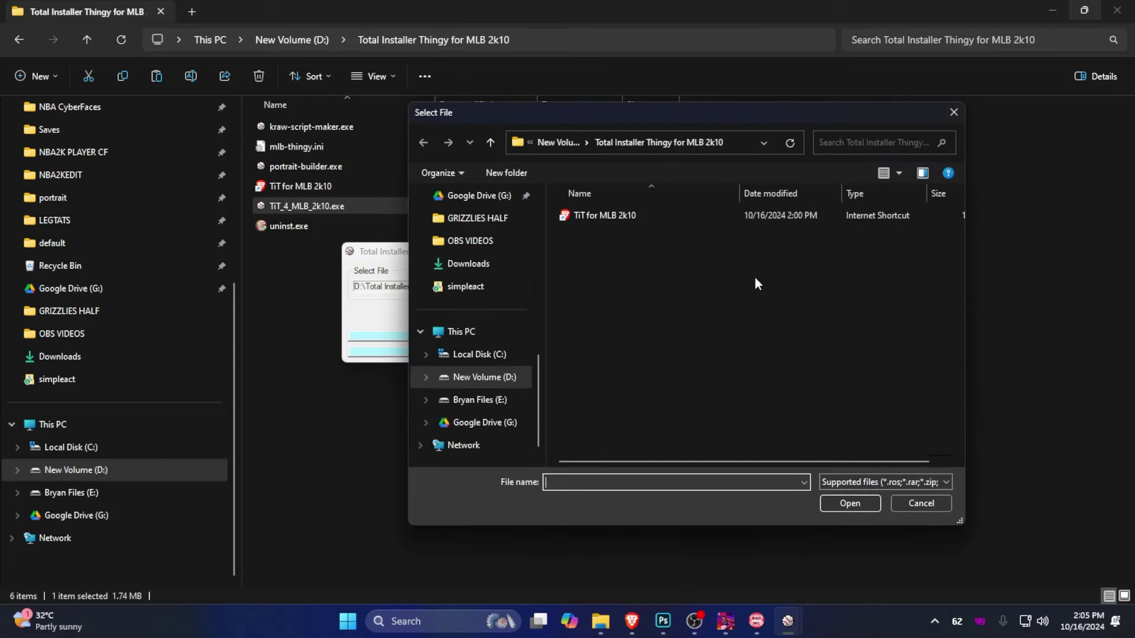
drag(595, 119, 600, 372)
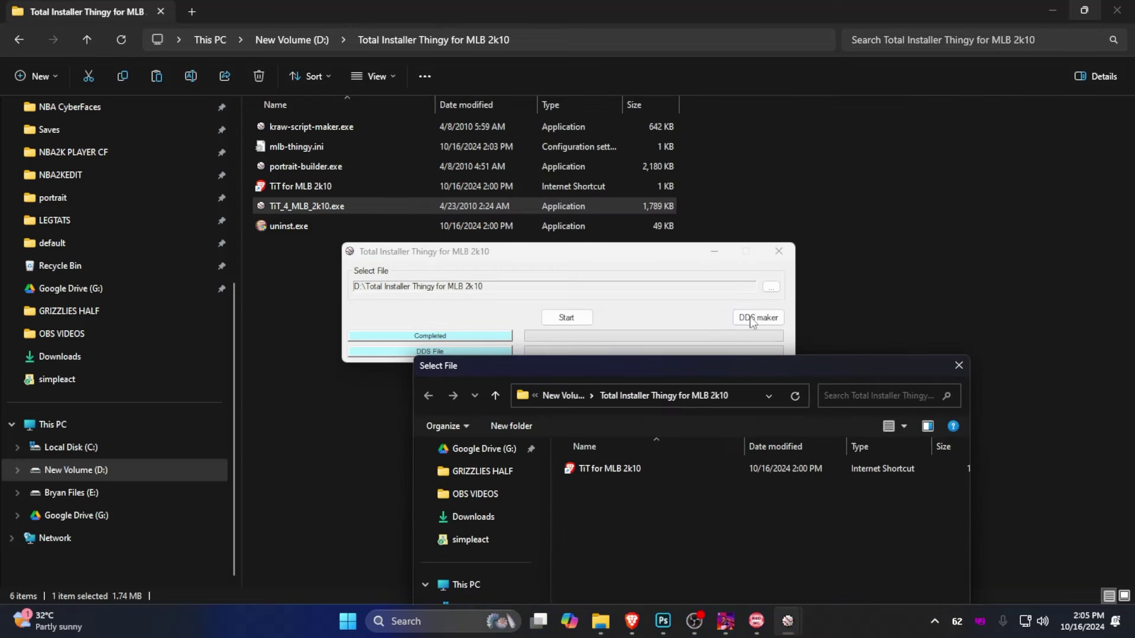
click(771, 287)
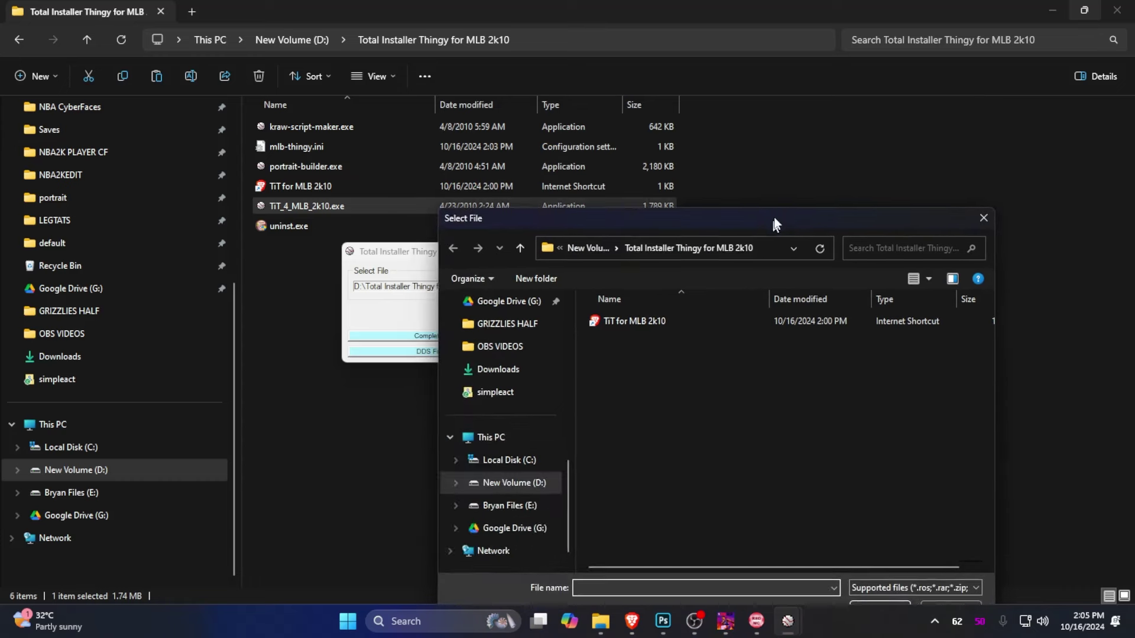
Choose mlb2k10.7z from Desktop > Portrait Inserted and start the installation
click(507, 392)
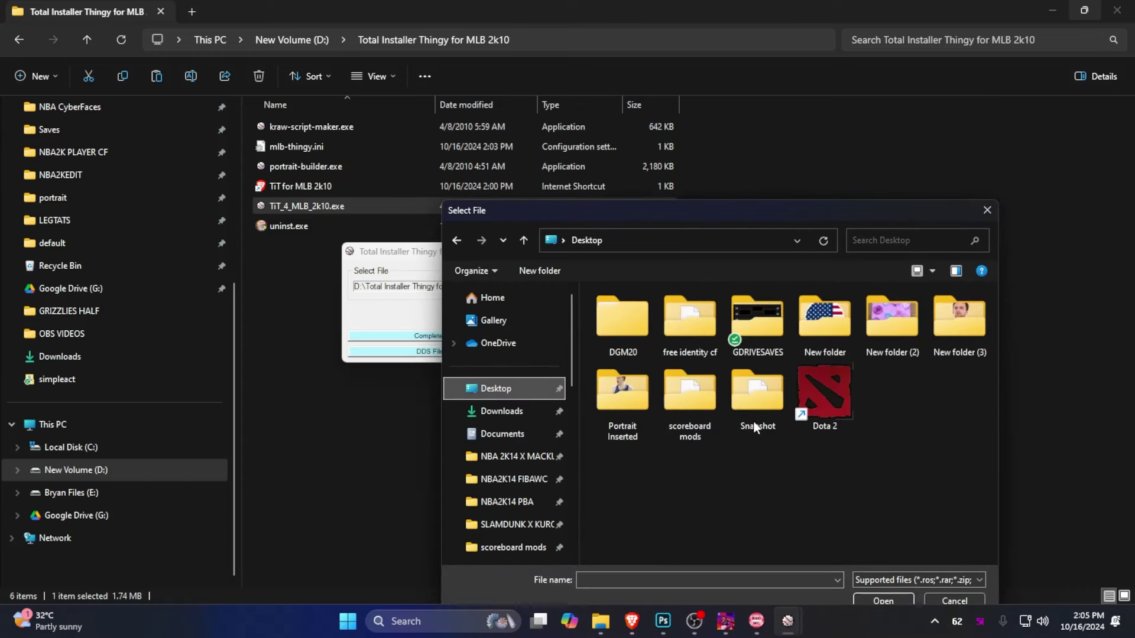
double_click(629, 409)
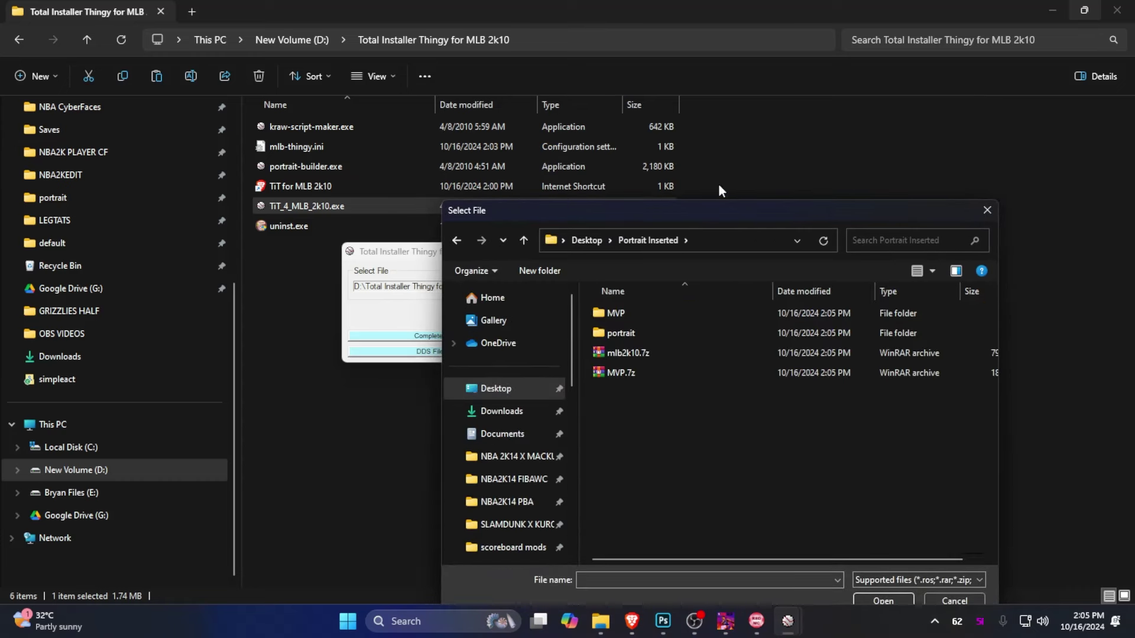
drag(718, 211, 842, 133)
ctrl+scroll(834, 327, up, 5)
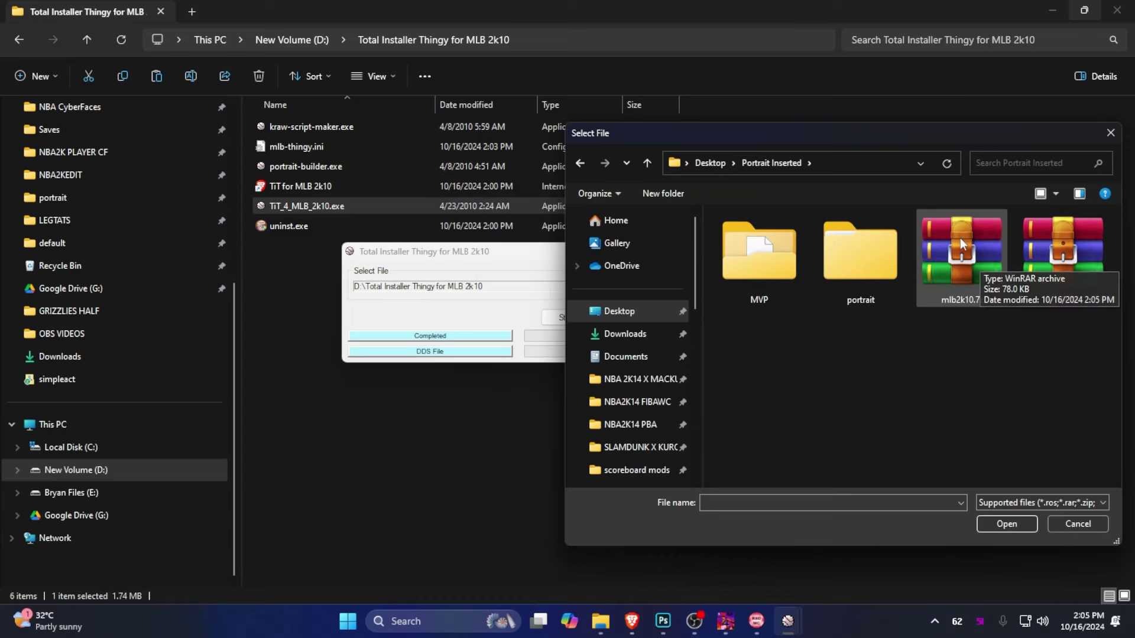
click(955, 254)
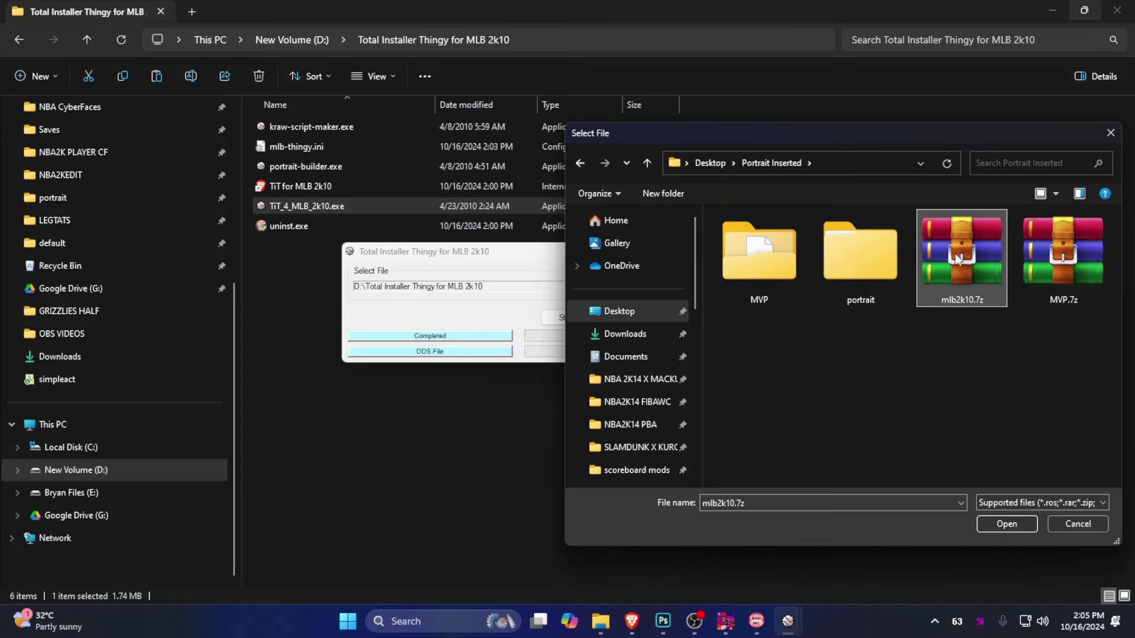
click(1008, 524)
click(566, 318)
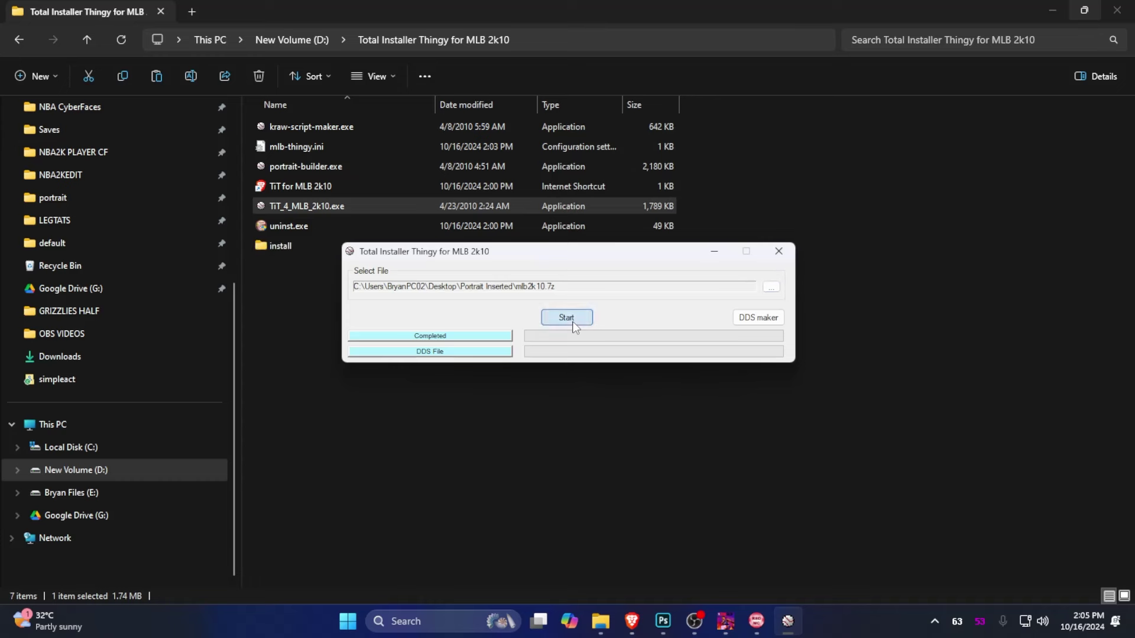